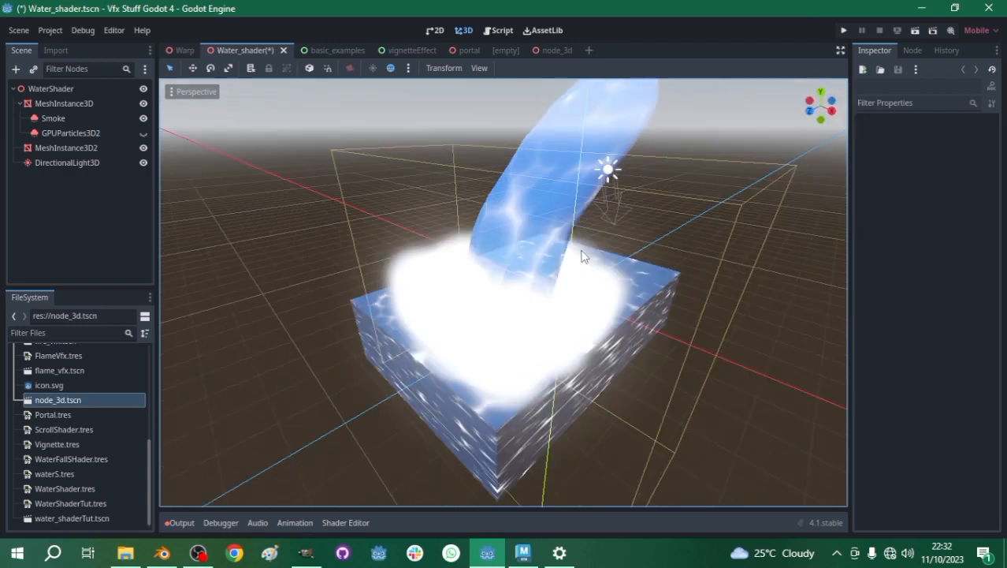
- Examine the water plane in the node_3d scene and the waterfall effect in the Water_shader scene
{"action": "left_click", "coordinate": [550, 51]}
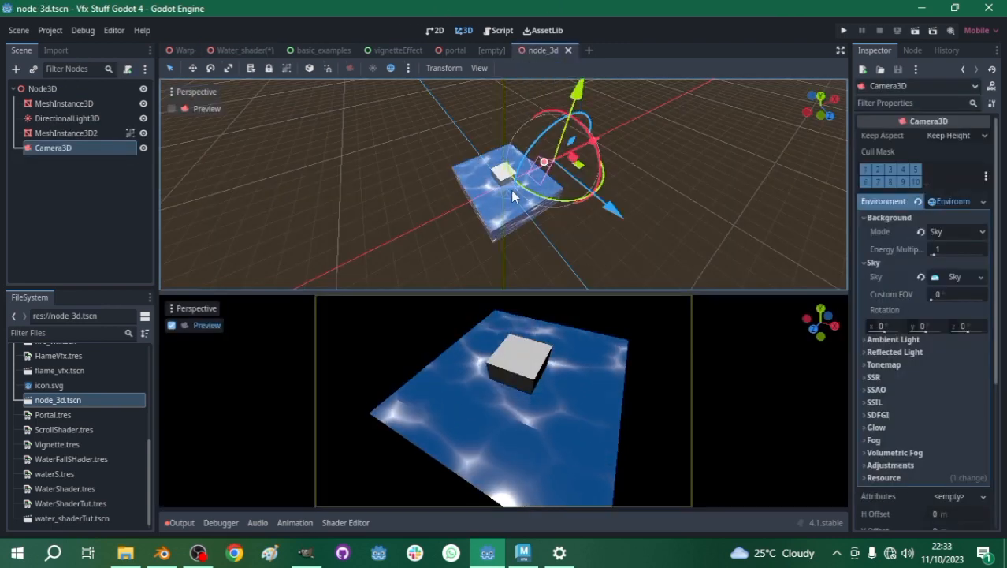
{"action": "scroll", "coordinate": [512, 189], "scroll_direction": "up", "scroll_amount": 8}
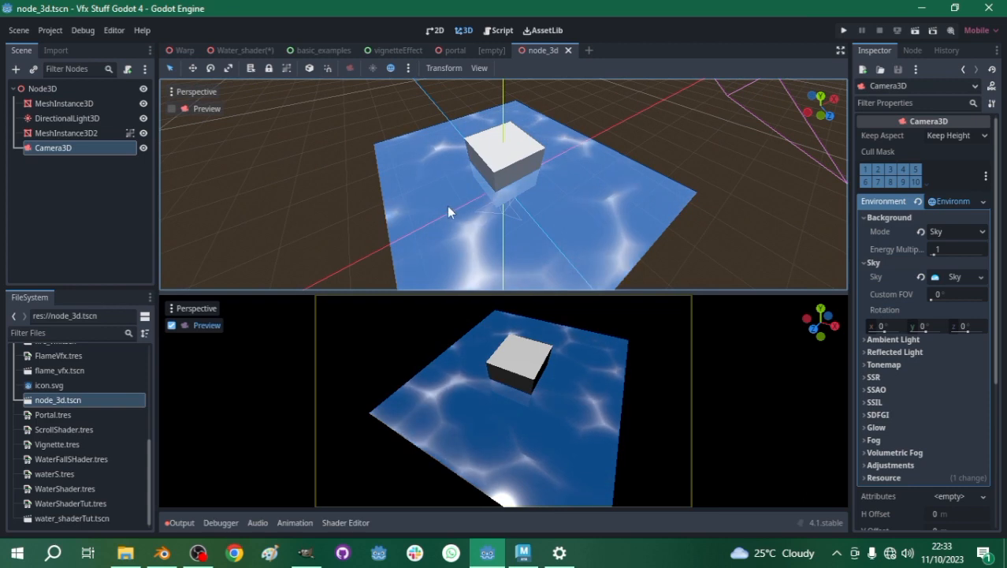
{"action": "scroll", "coordinate": [445, 212], "scroll_direction": "down", "scroll_amount": 2}
{"action": "scroll", "coordinate": [506, 207], "scroll_direction": "up", "scroll_amount": 4}
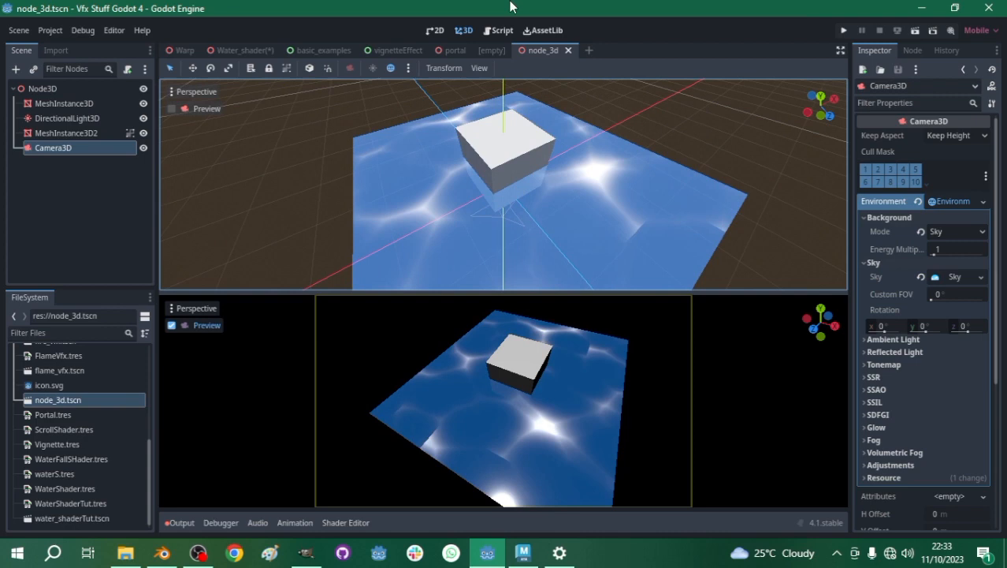
{"action": "left_click", "coordinate": [253, 49]}
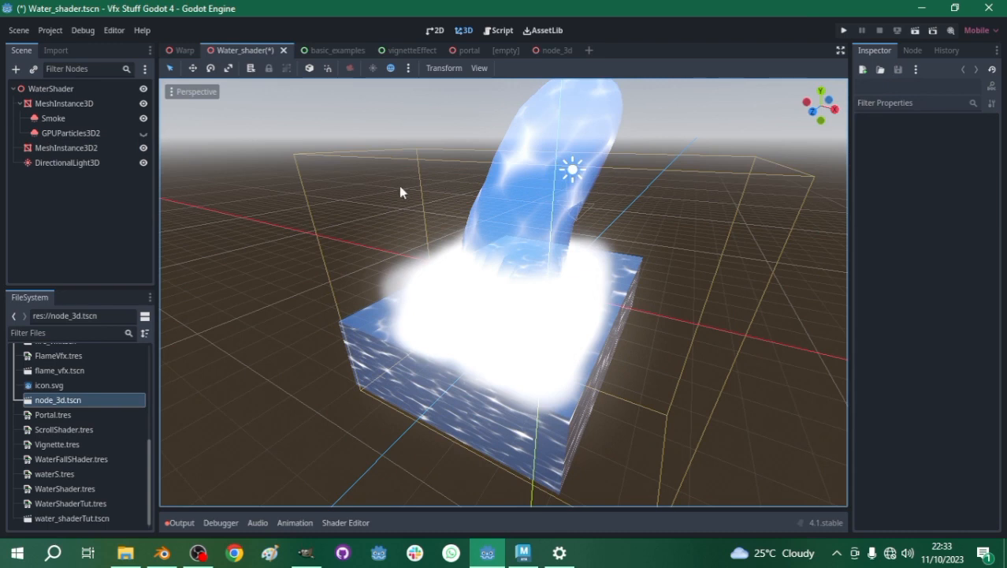
{"action": "left_click", "coordinate": [482, 236]}
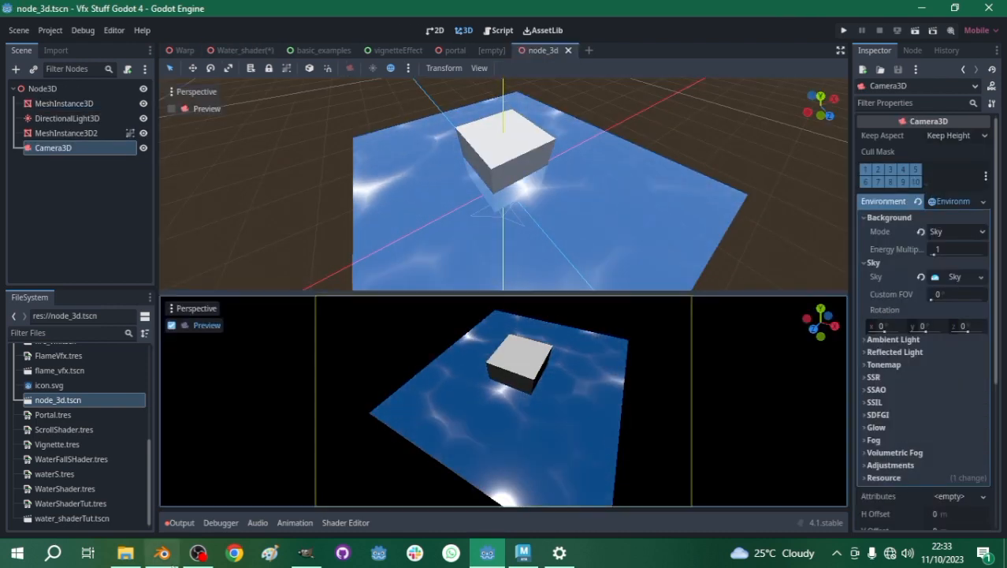
- Switch to Blender, delete the default cube, and add a UV sphere in its place
{"action": "left_click", "coordinate": [162, 553]}
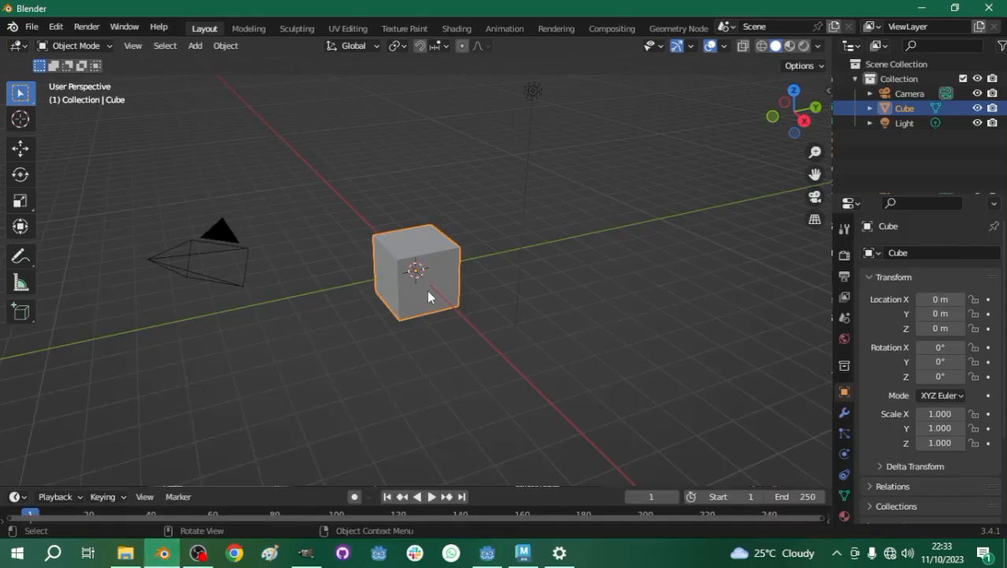
{"action": "key", "text": "Delete"}
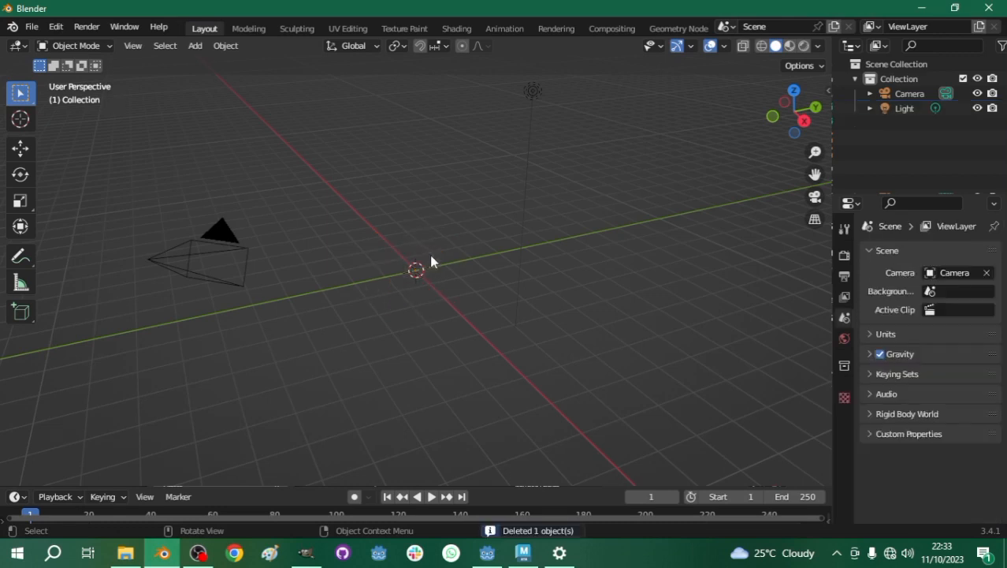
{"action": "key", "text": "shift+a"}
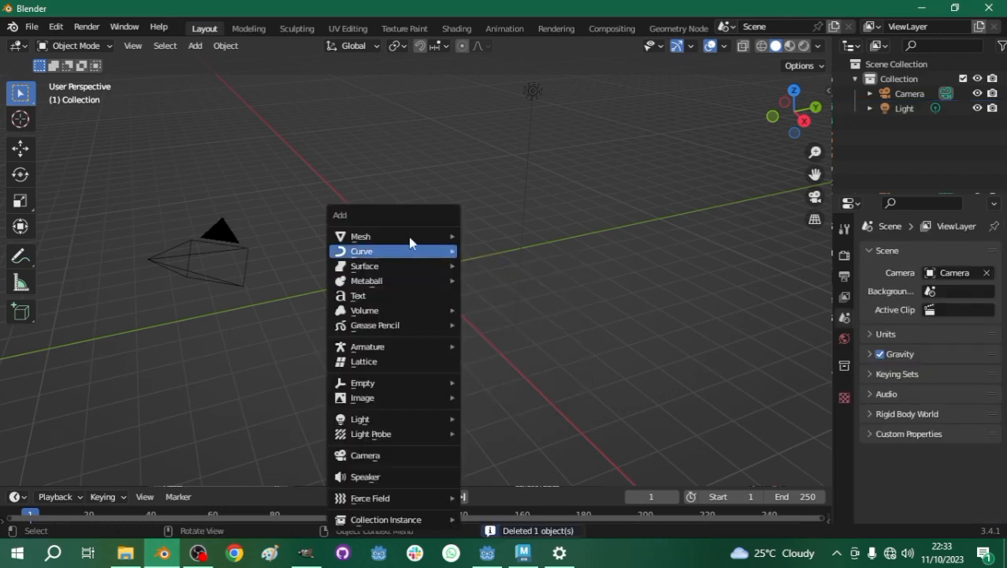
{"action": "mouse_move", "coordinate": [415, 236]}
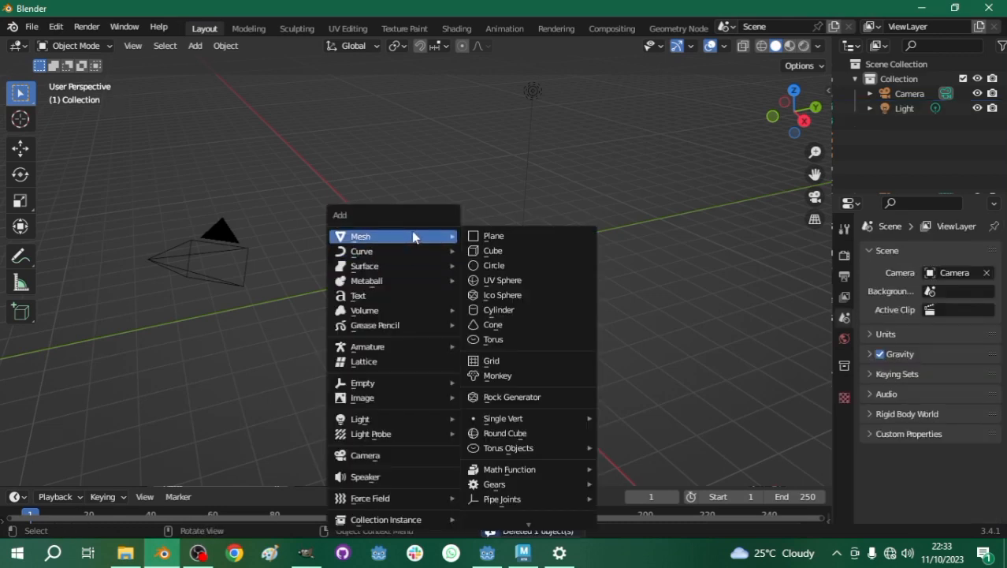
{"action": "left_click", "coordinate": [483, 281]}
- In front view, scale the sphere to about 0.433 along X, then enlarge it uniformly by about 1.33
{"action": "left_click", "coordinate": [773, 117]}
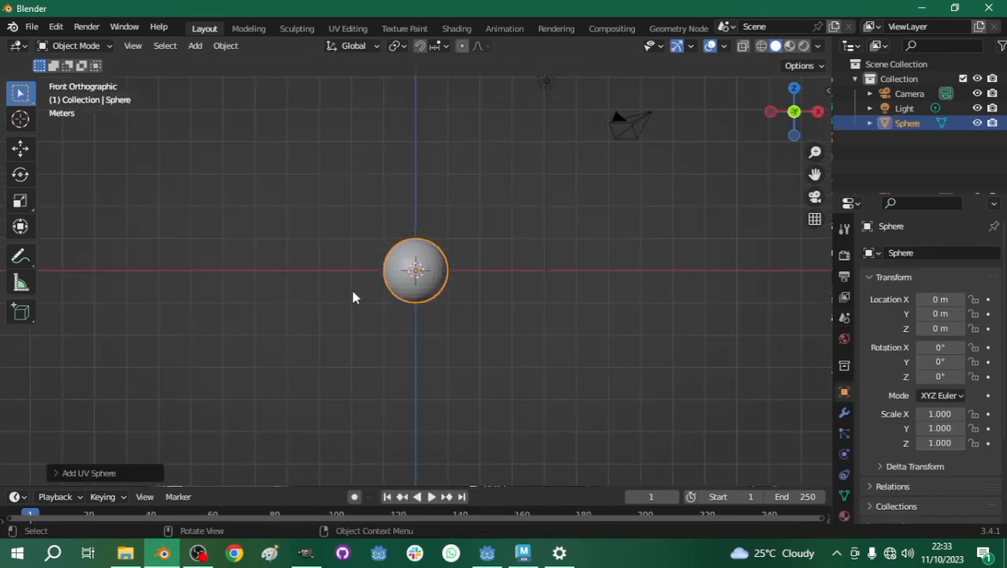
{"action": "scroll", "coordinate": [422, 296], "scroll_direction": "up", "scroll_amount": 5}
{"action": "scroll", "coordinate": [423, 298], "scroll_direction": "down", "scroll_amount": 3}
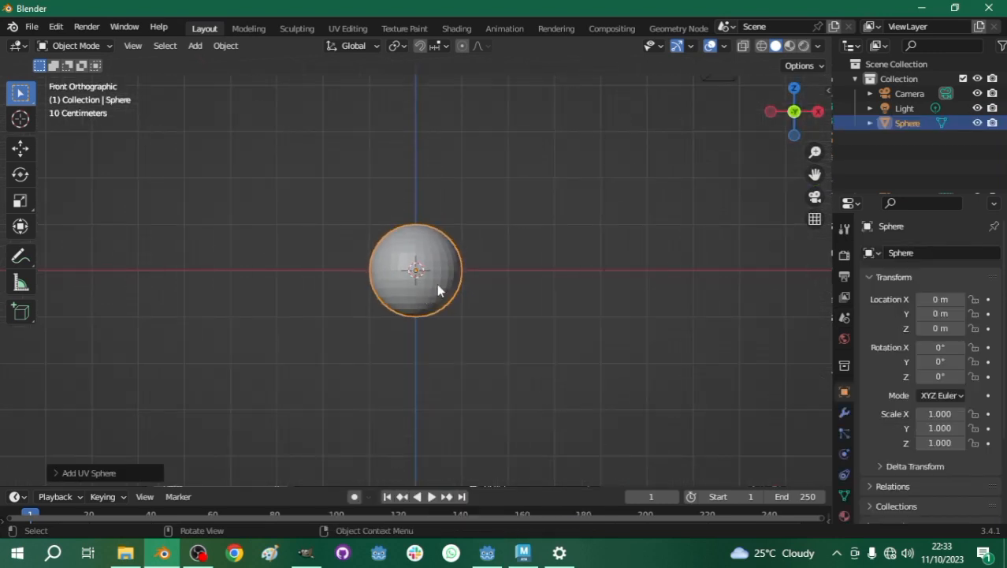
{"action": "key", "text": "s"}
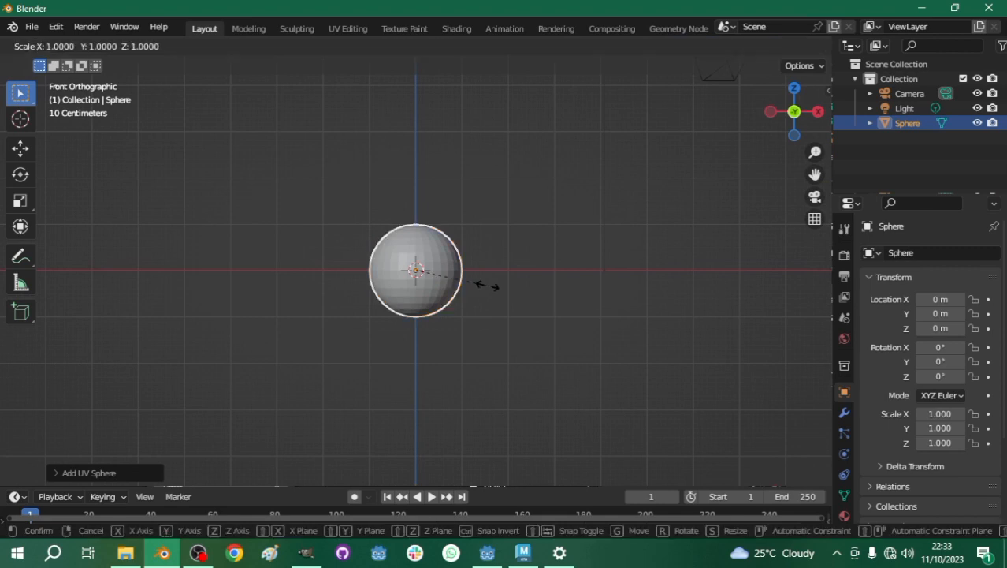
{"action": "key", "text": "x"}
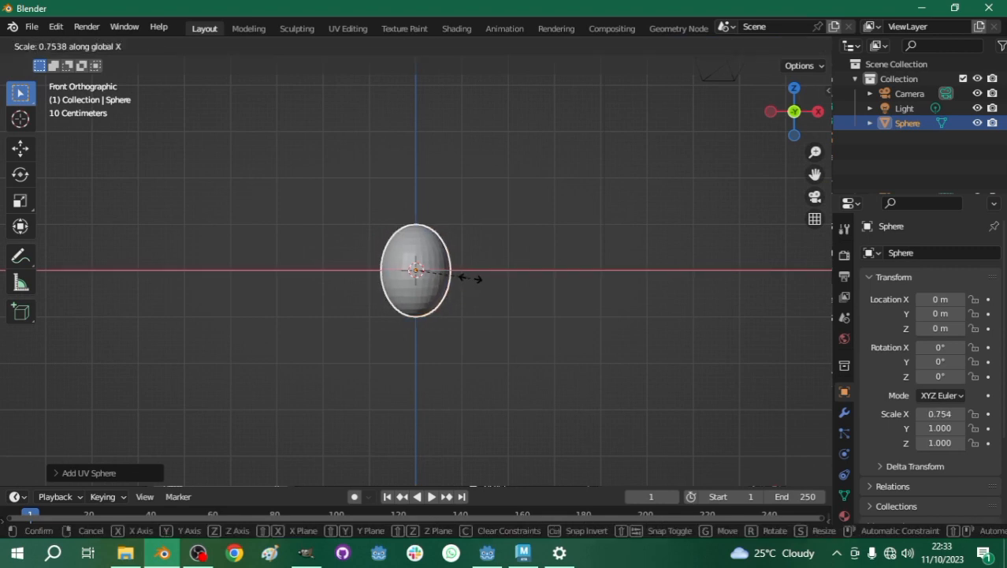
{"action": "left_click", "coordinate": [446, 280]}
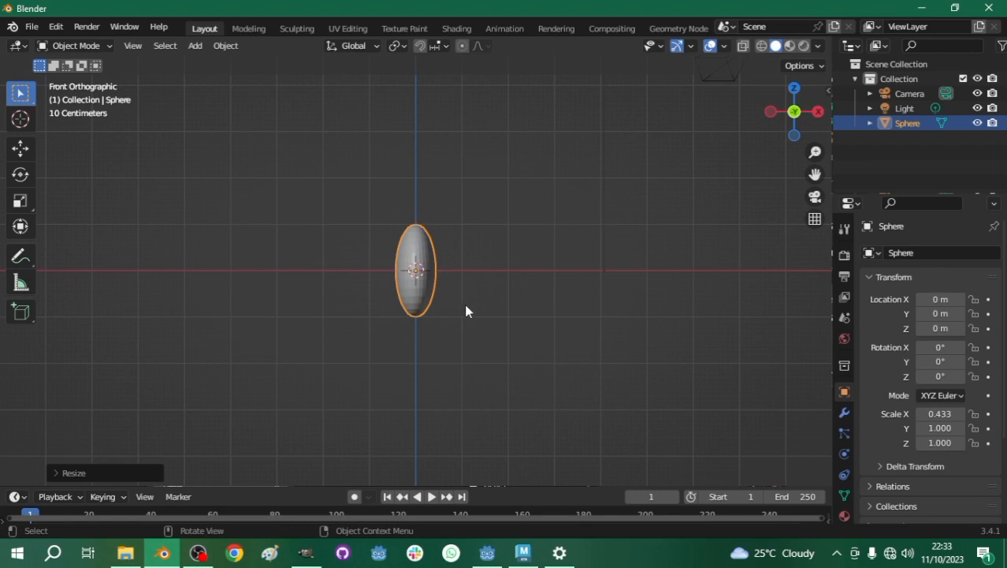
{"action": "key", "text": "s"}
{"action": "left_click", "coordinate": [469, 303]}
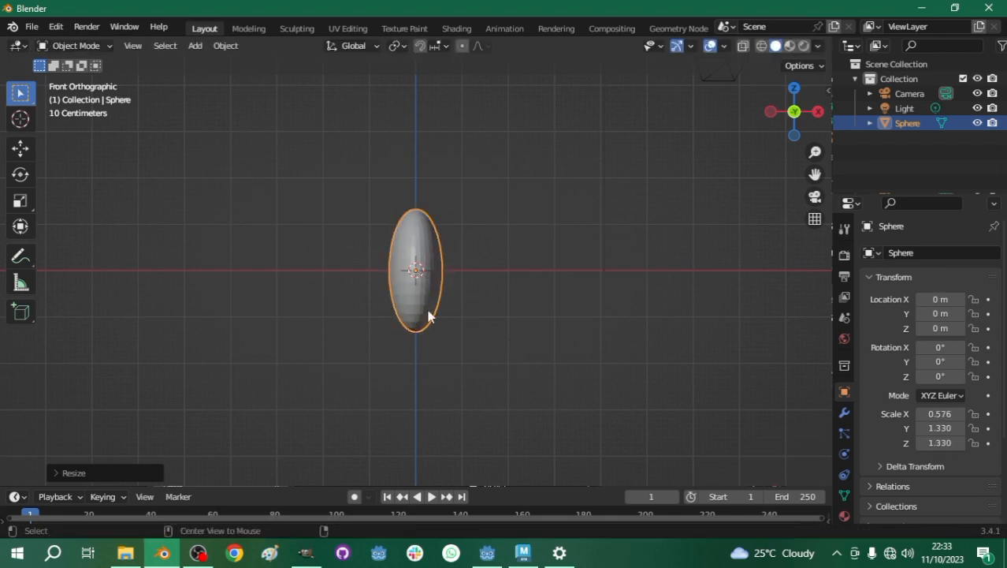
- Enter Edit Mode on the ellipsoid with X-ray and proportional editing enabled, and select its lower rings of vertices
{"action": "key", "text": "alt+z"}
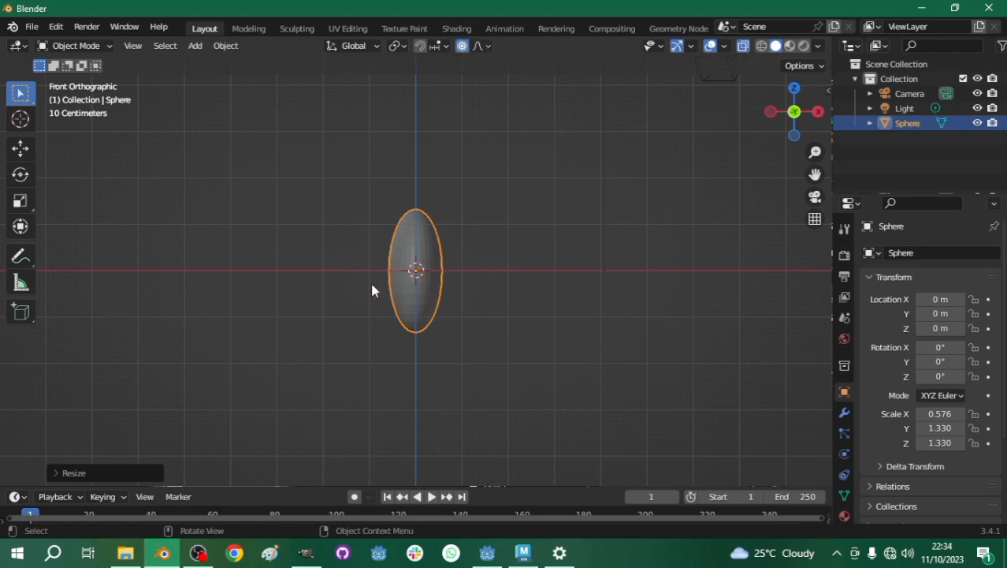
{"action": "key", "text": "Tab"}
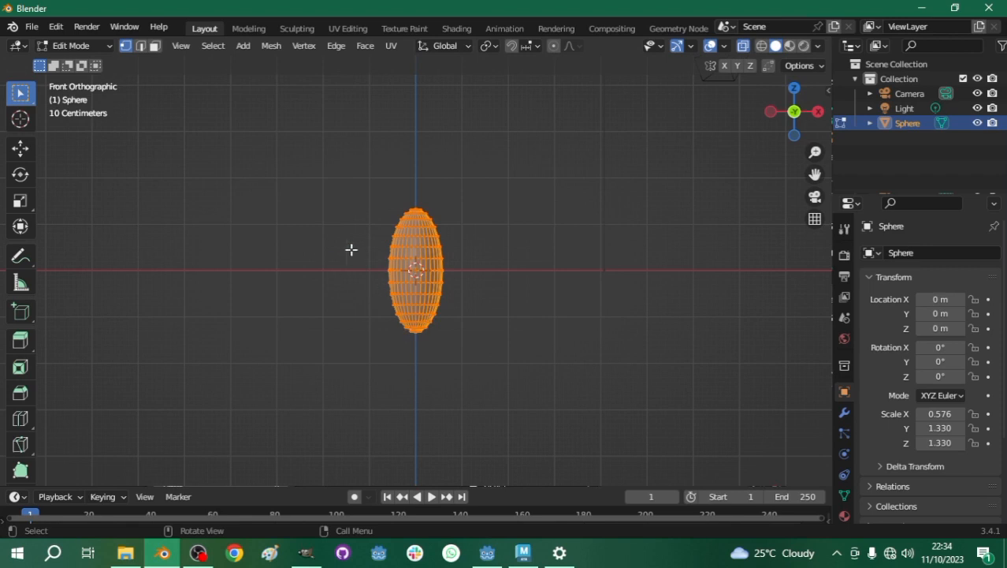
{"action": "left_click", "coordinate": [373, 310]}
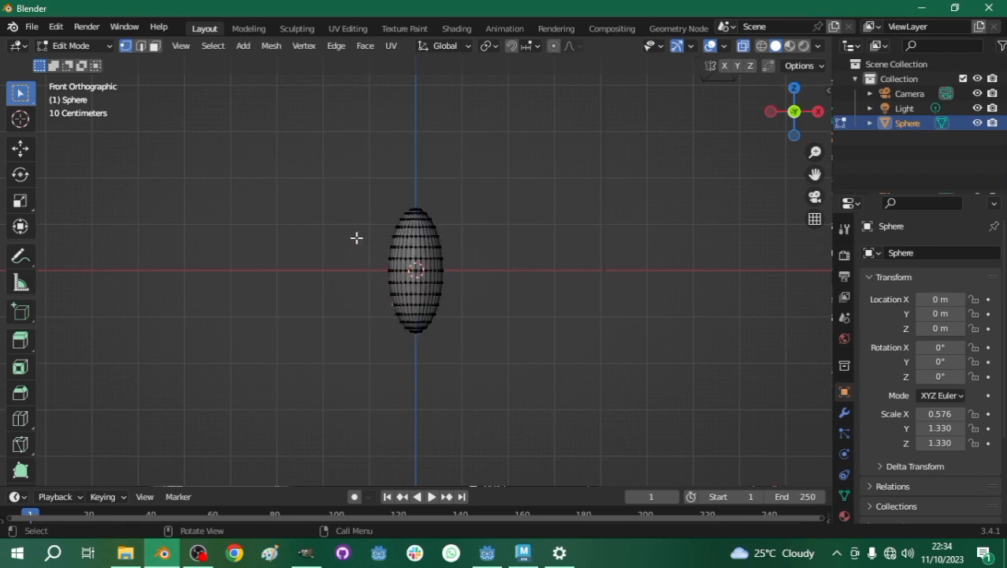
{"action": "left_click_drag", "start_coordinate": [371, 344], "coordinate": [465, 252]}
{"action": "left_click", "coordinate": [555, 47]}
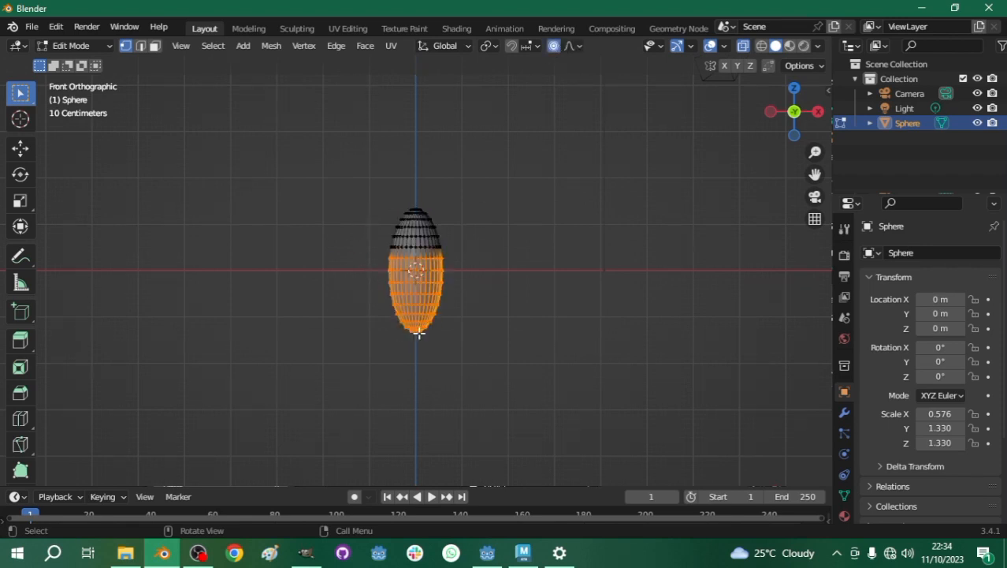
- Try to pull the selected lower part of the ellipsoid sideways along negative X, then undo the move
{"action": "key", "text": "g"}
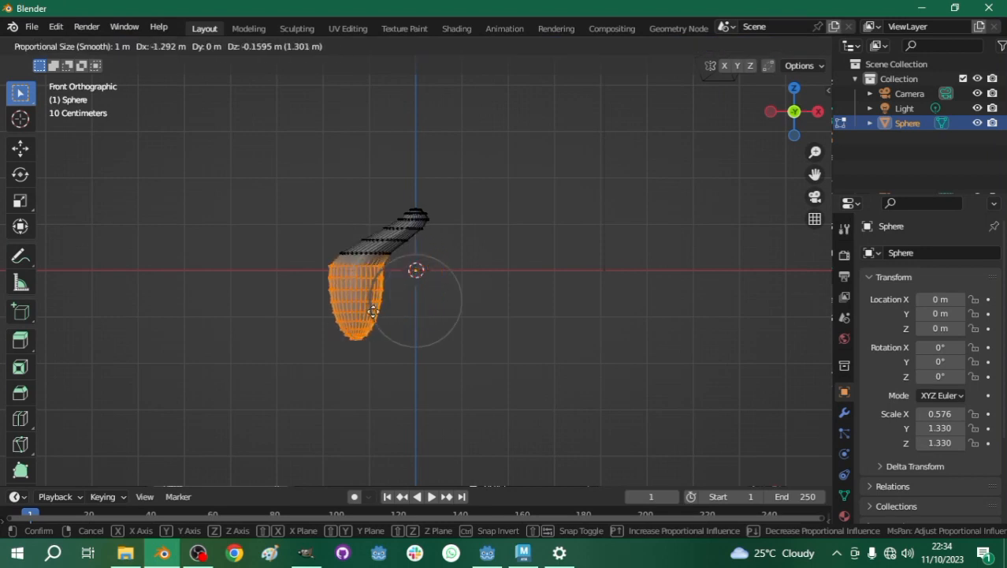
{"action": "scroll", "coordinate": [374, 312], "scroll_direction": "down", "scroll_amount": 4}
{"action": "scroll", "coordinate": [374, 311], "scroll_direction": "up", "scroll_amount": 4}
{"action": "left_click", "coordinate": [320, 344]}
{"action": "key", "text": "g"}
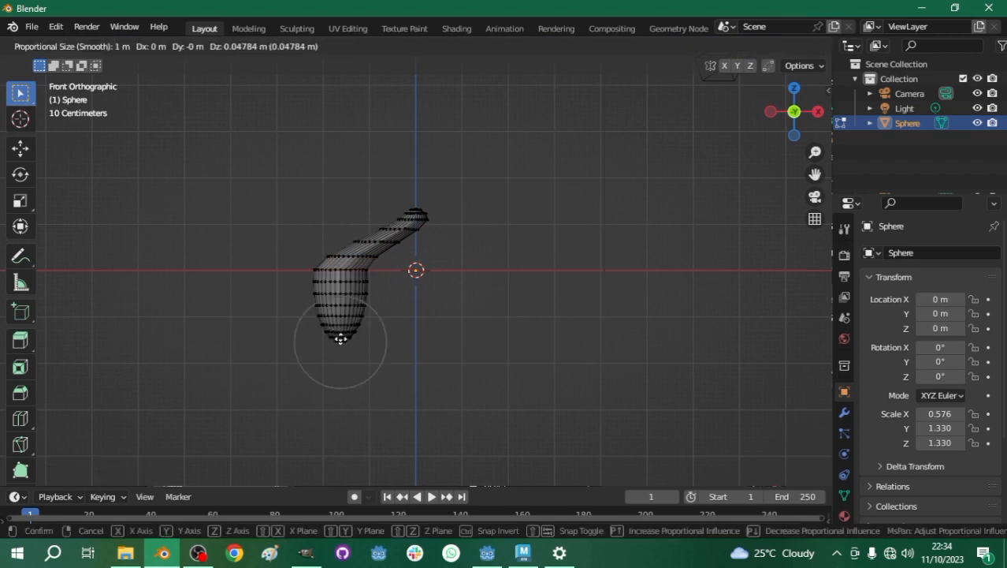
{"action": "right_click", "coordinate": [300, 340]}
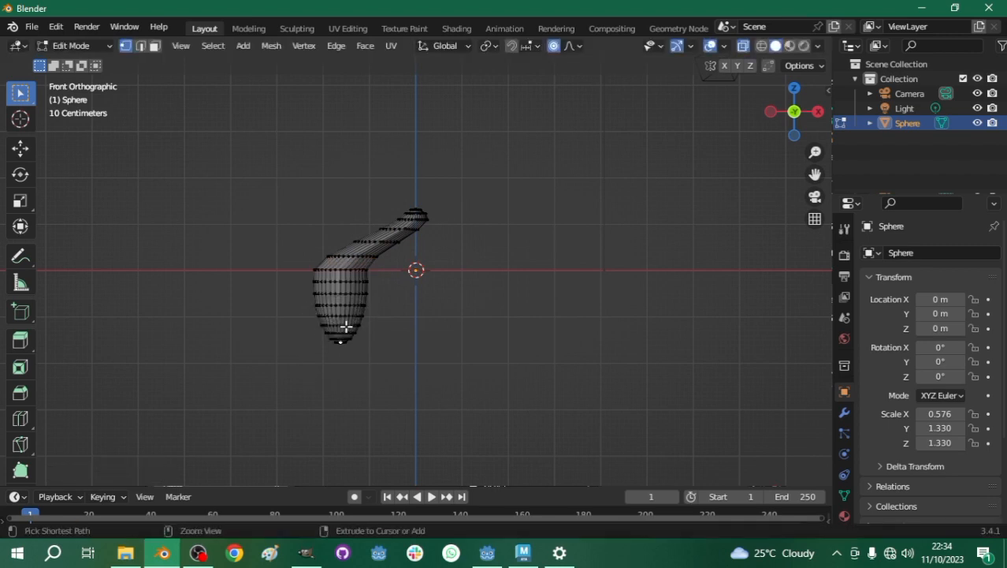
{"action": "key", "text": "ctrl+z"}
{"action": "key", "text": "ctrl+z"}
- Pull the ellipsoid's bottom vertex about 4 m toward negative X and 2 m down, with the proportional size increased to about 2.594 m
{"action": "left_click", "coordinate": [435, 339]}
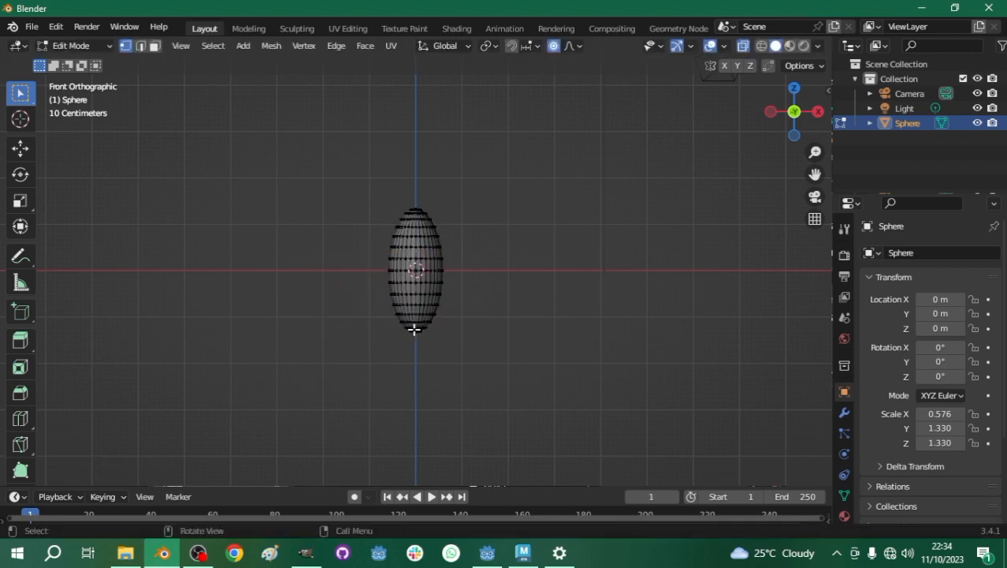
{"action": "key", "text": "g"}
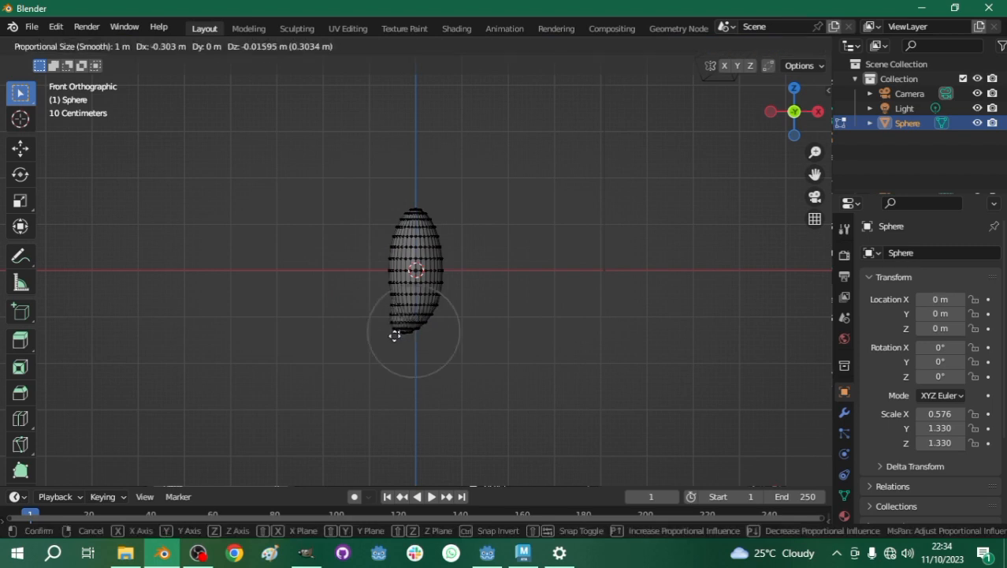
{"action": "scroll", "coordinate": [362, 323], "scroll_direction": "down", "scroll_amount": 8}
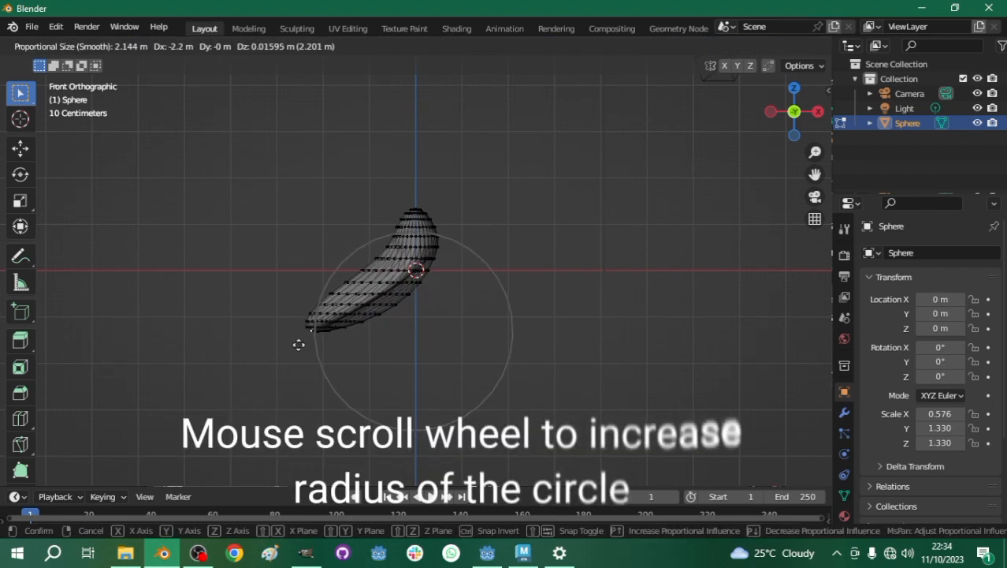
{"action": "scroll", "coordinate": [296, 349], "scroll_direction": "down", "scroll_amount": 2}
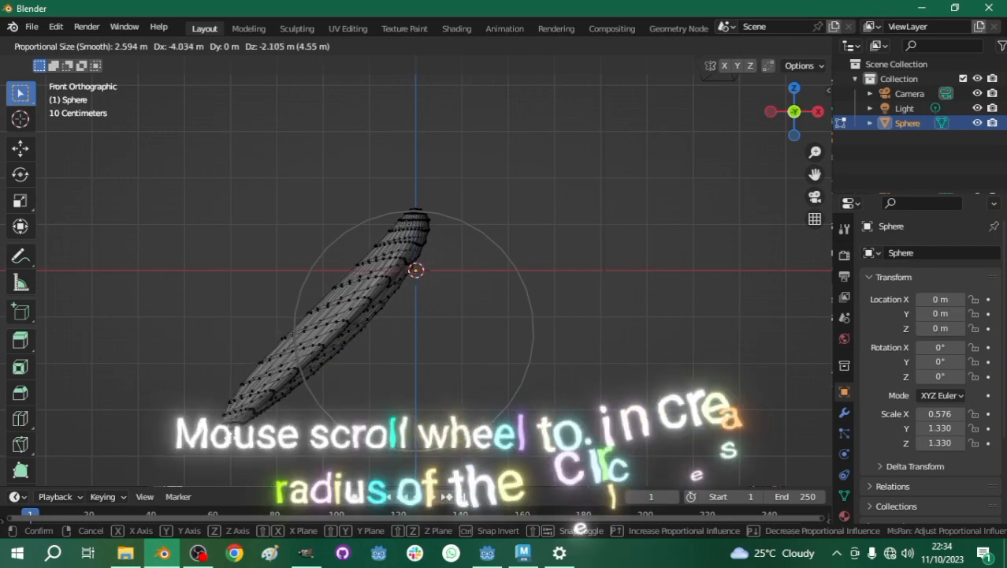
{"action": "left_click", "coordinate": [236, 466]}
- Widen the lower end of the stretched mesh by moving its end vertices outward to both sides with proportional editing
{"action": "middle_click_drag", "start_coordinate": [275, 290], "coordinate": [422, 332]}
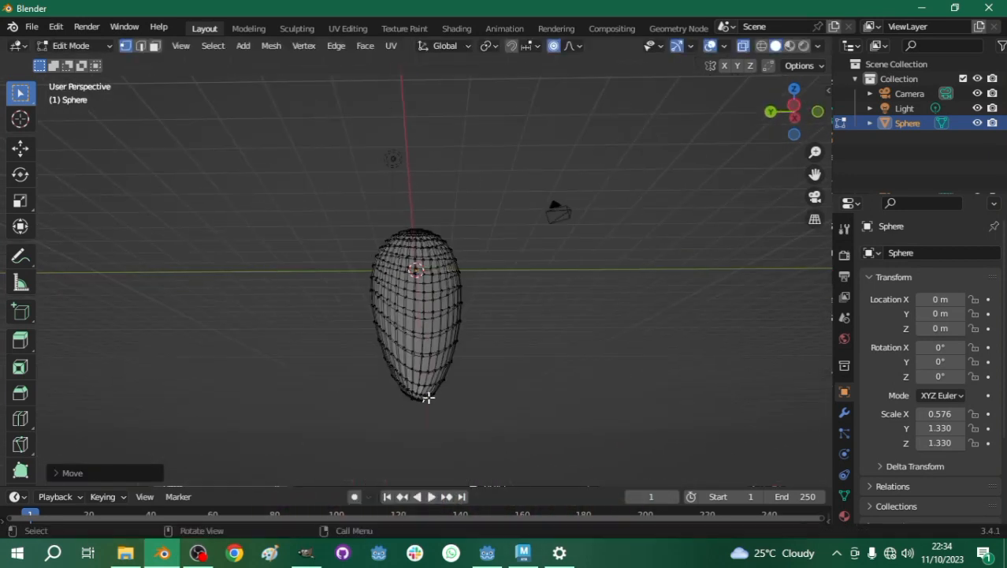
{"action": "key", "text": "g"}
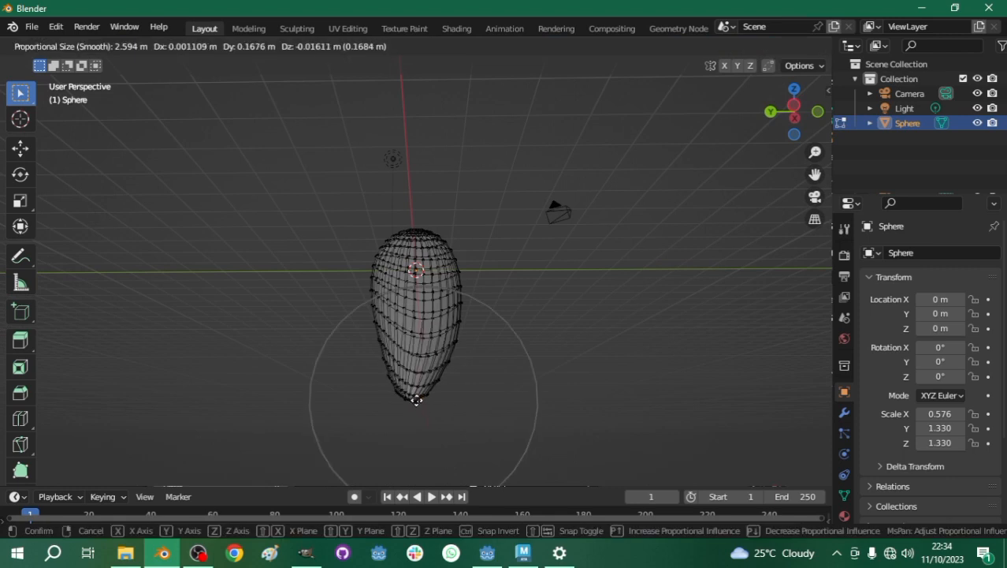
{"action": "left_click", "coordinate": [416, 399]}
{"action": "key", "text": "g"}
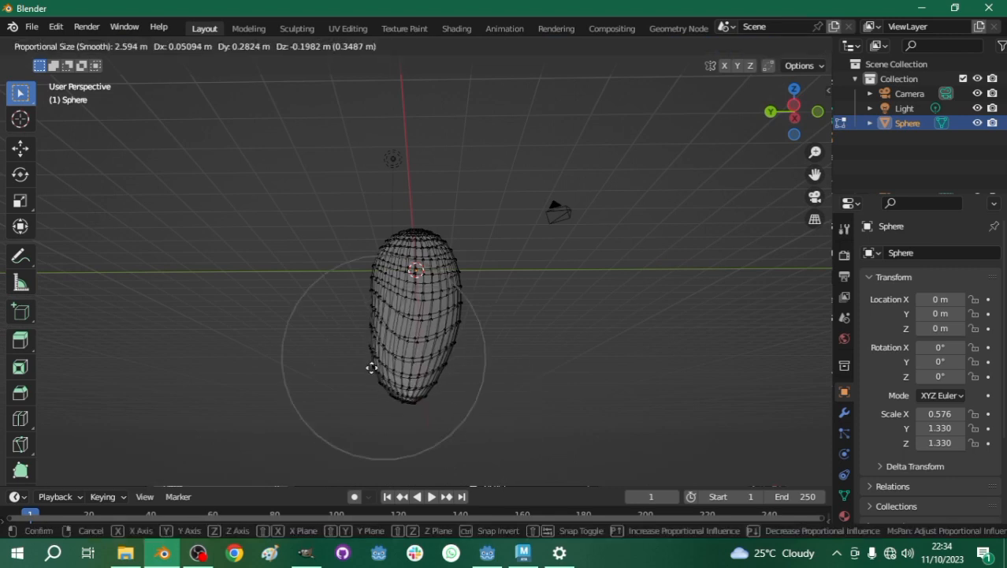
{"action": "left_click", "coordinate": [402, 383]}
{"action": "key", "text": "g"}
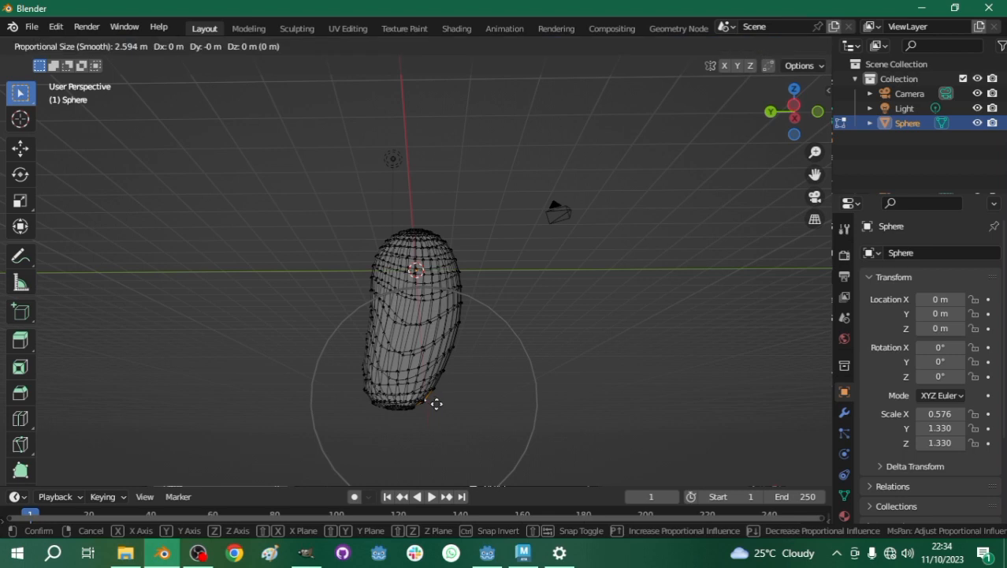
{"action": "left_click", "coordinate": [459, 411]}
- Move a vertex halfway along the mesh's underside about 0.24 m inward with proportional editing to bend the shape
{"action": "middle_click_drag", "start_coordinate": [566, 267], "coordinate": [364, 337]}
{"action": "key", "text": "g"}
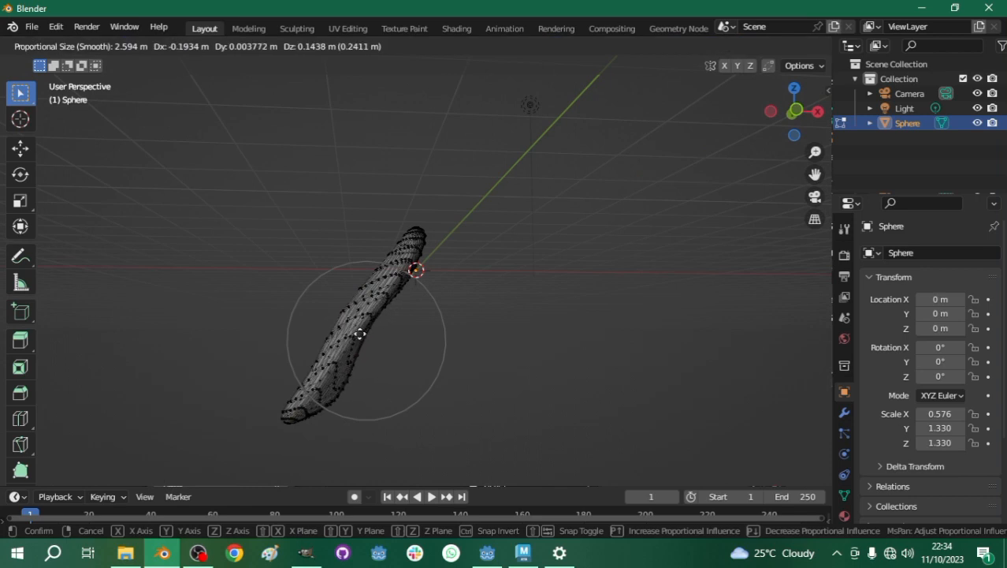
{"action": "left_click", "coordinate": [359, 334]}
- Pull the lower corner and side vertices on the mesh's positive Y side with proportional editing to shape that edge
{"action": "middle_click_drag", "start_coordinate": [388, 297], "coordinate": [580, 322]}
{"action": "scroll", "coordinate": [393, 296], "scroll_direction": "up", "scroll_amount": 3}
{"action": "scroll", "coordinate": [396, 314], "scroll_direction": "down", "scroll_amount": 3}
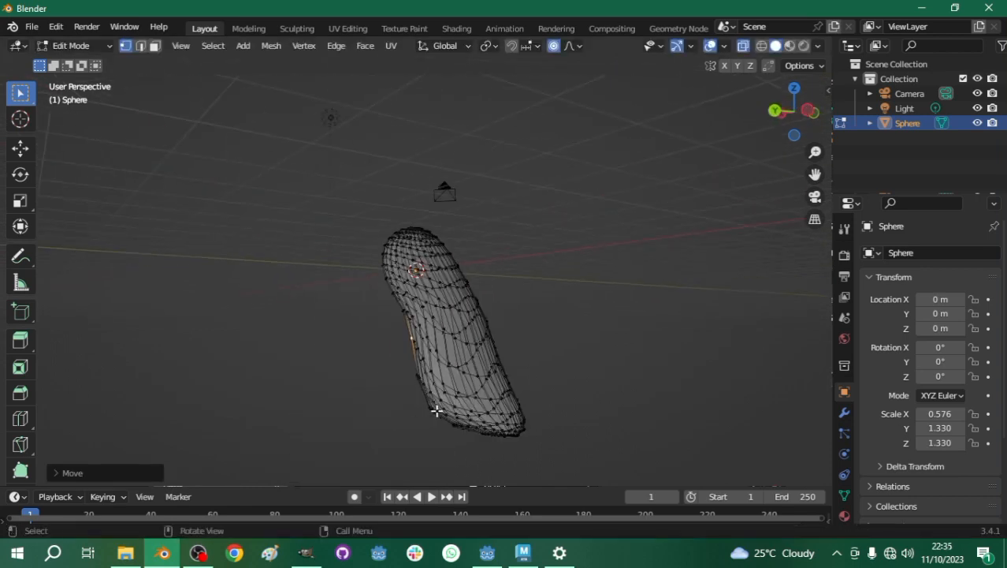
{"action": "middle_click_drag", "start_coordinate": [443, 405], "coordinate": [387, 415]}
{"action": "key", "text": "g"}
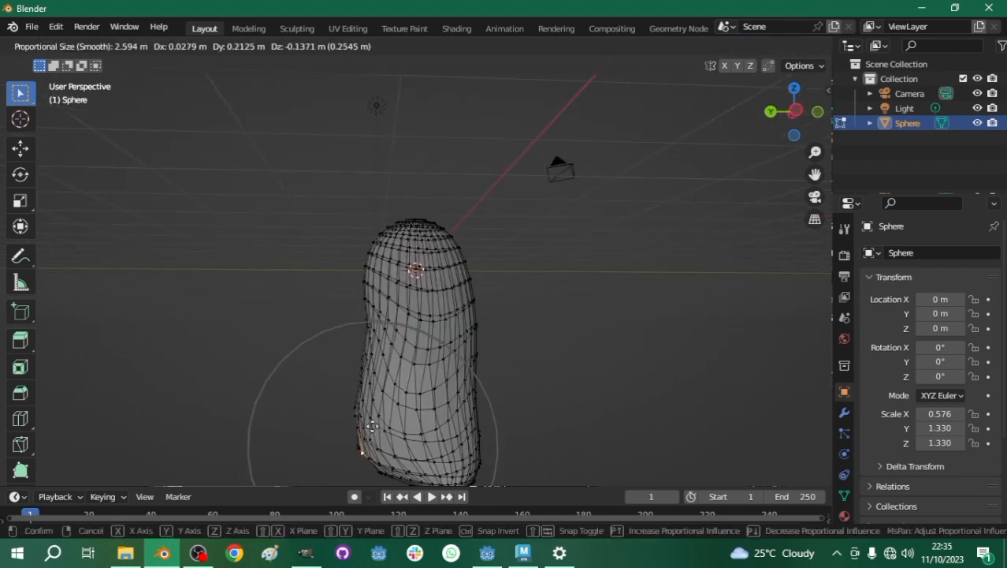
{"action": "left_click", "coordinate": [372, 426]}
{"action": "key", "text": "g"}
{"action": "left_click", "coordinate": [349, 391]}
- Taper the mesh's rounded top by scaling its top vertex to about 0.54 with proportional editing
{"action": "middle_click_drag", "start_coordinate": [349, 390], "coordinate": [515, 235]}
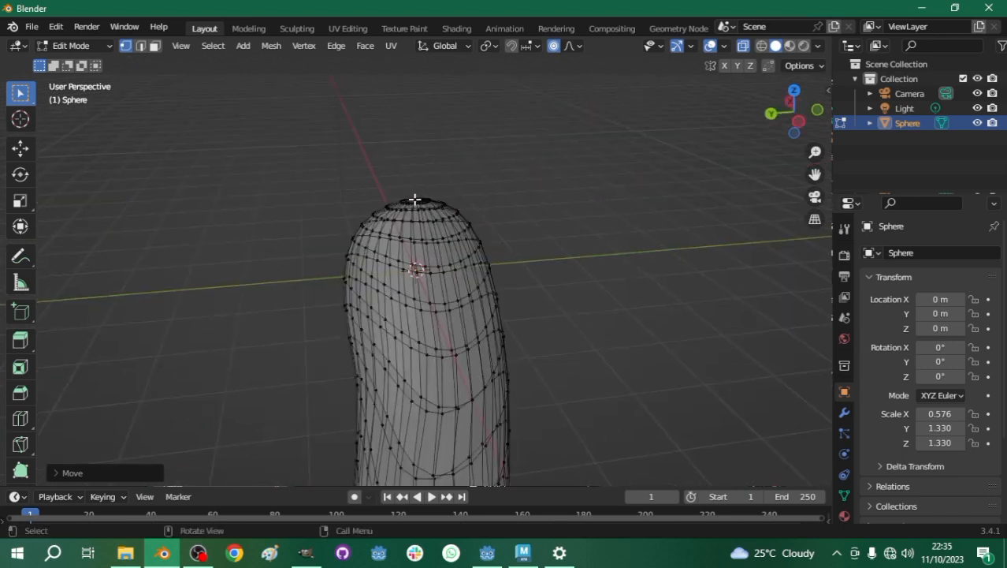
{"action": "key", "text": "s"}
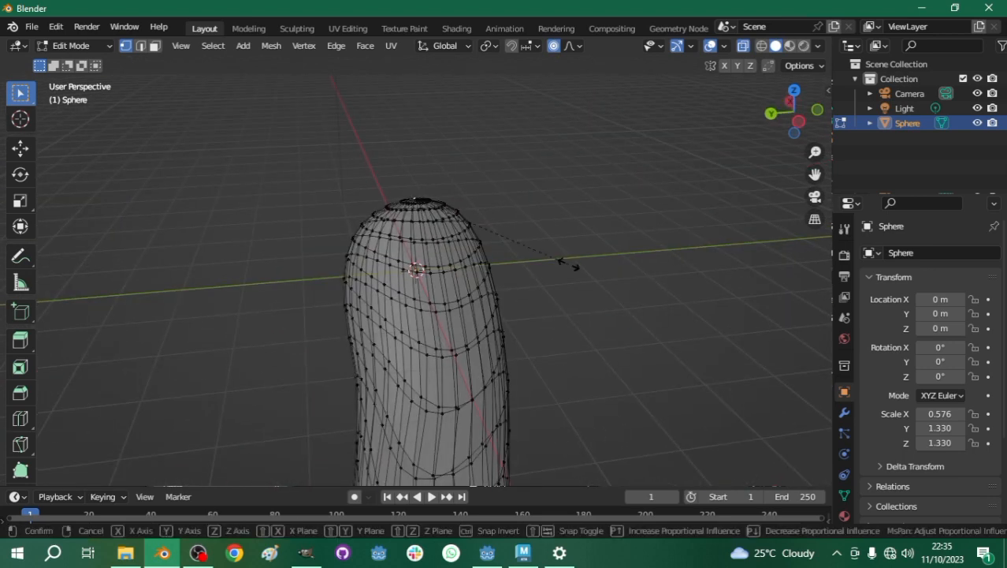
{"action": "left_click", "coordinate": [502, 238]}
- Select the whole mesh and raise it about 2.3 m along the Z axis
{"action": "scroll", "coordinate": [475, 277], "scroll_direction": "down", "scroll_amount": 4}
{"action": "middle_click_drag", "start_coordinate": [467, 269], "coordinate": [443, 279]}
{"action": "scroll", "coordinate": [434, 288], "scroll_direction": "up", "scroll_amount": 3}
{"action": "scroll", "coordinate": [424, 341], "scroll_direction": "down", "scroll_amount": 4}
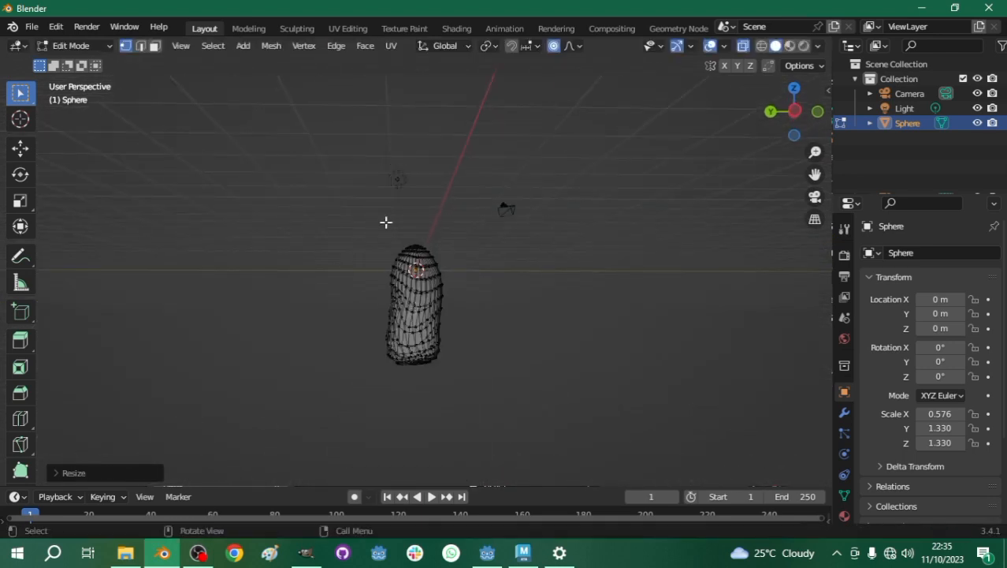
{"action": "left_click_drag", "start_coordinate": [345, 220], "coordinate": [461, 383]}
{"action": "key", "text": "g"}
{"action": "key", "text": "x"}
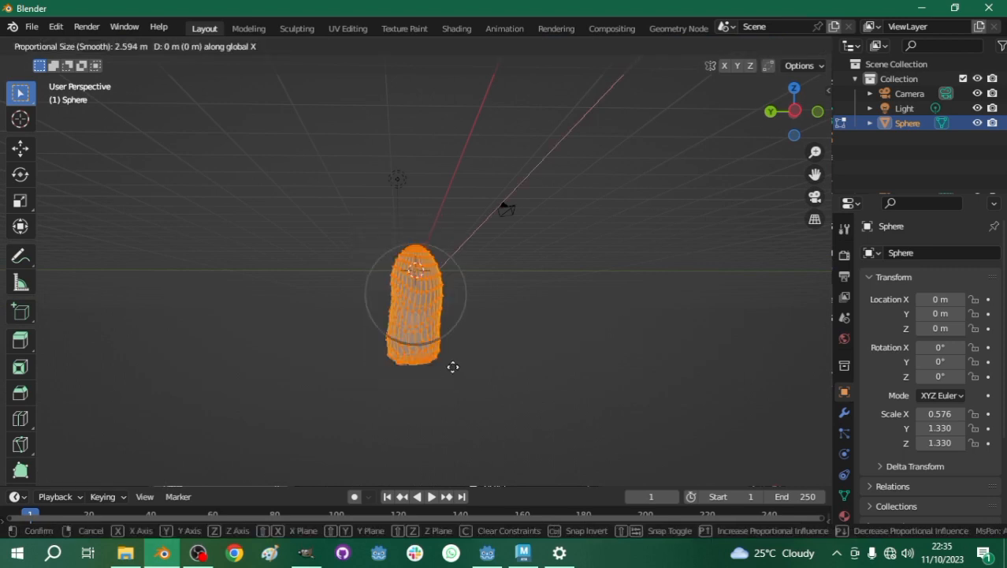
{"action": "key", "text": "z"}
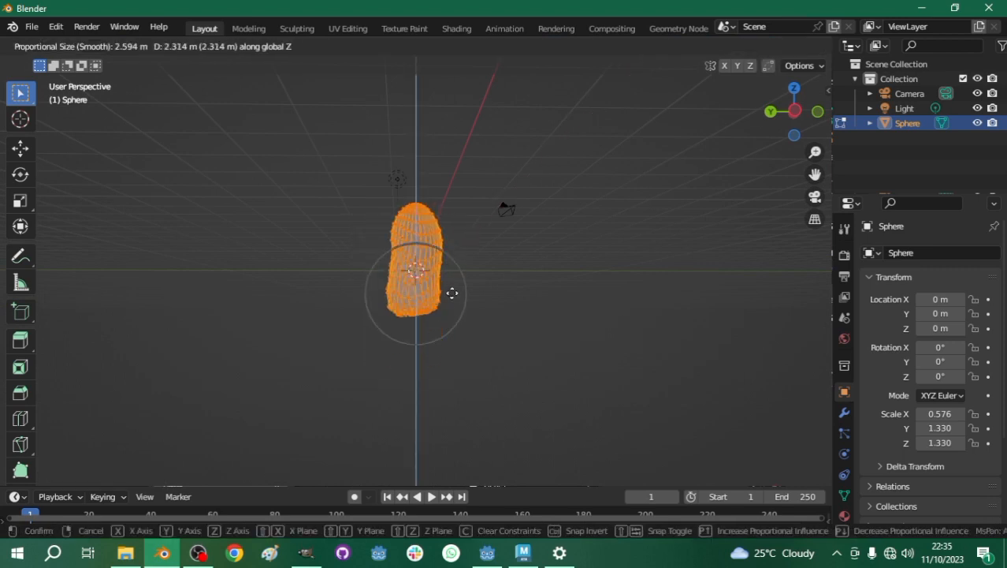
{"action": "left_click", "coordinate": [441, 229]}
- Move a vertex on the outer side of the mesh's lower end about 0.5 m inward with proportional editing
{"action": "key", "text": "Tab"}
{"action": "middle_click_drag", "start_coordinate": [442, 228], "coordinate": [470, 203]}
{"action": "key", "text": "Tab"}
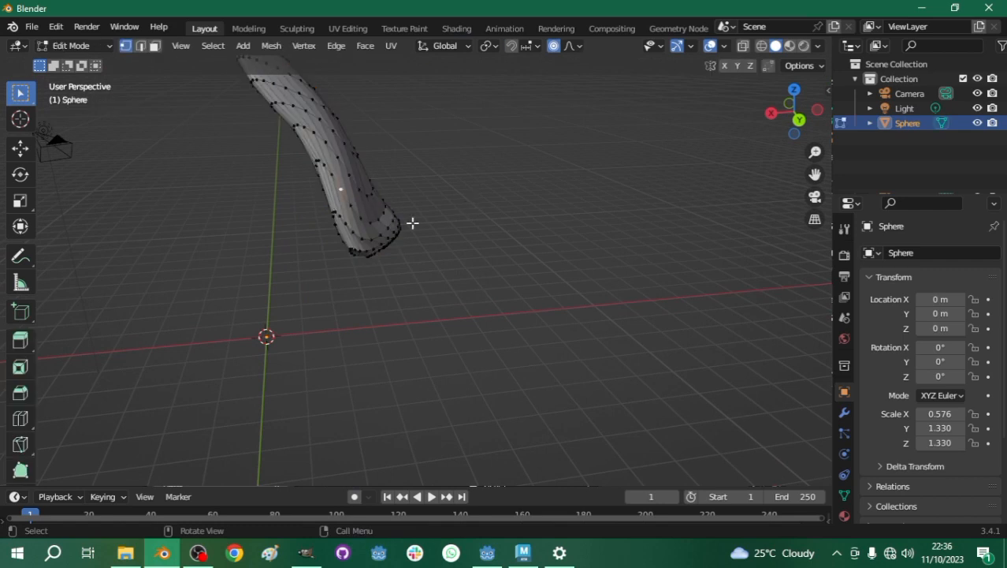
{"action": "key", "text": "g"}
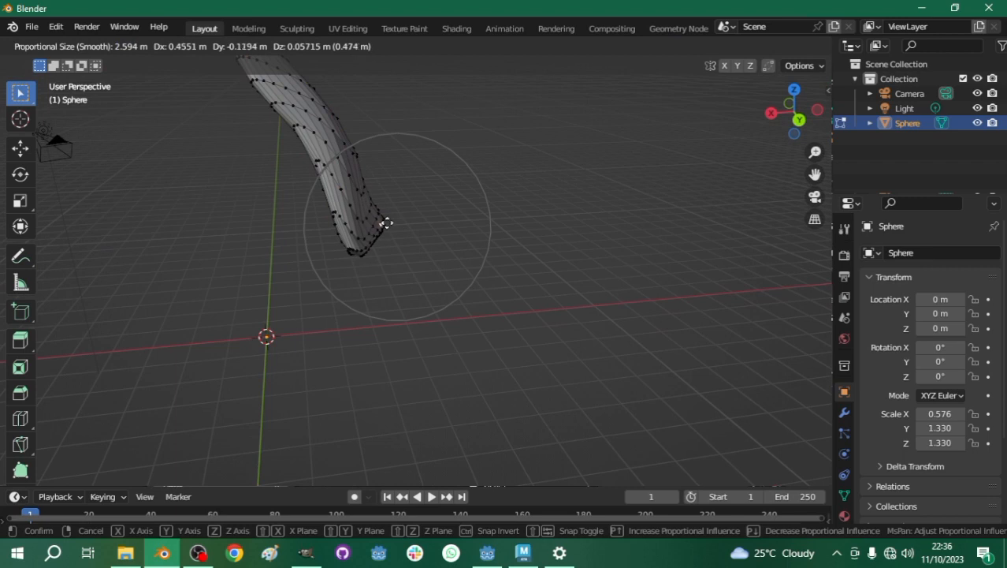
{"action": "left_click", "coordinate": [377, 232]}
- Reposition another vertex near the mesh's bottom tip with proportional editing to refine the lower edge
{"action": "middle_click_drag", "start_coordinate": [430, 223], "coordinate": [418, 244]}
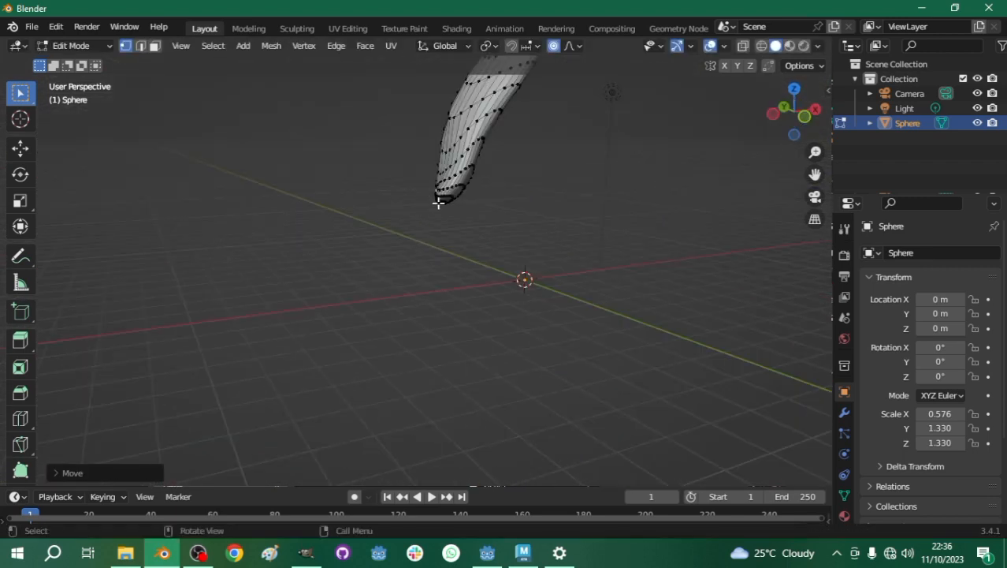
{"action": "middle_click_drag", "start_coordinate": [433, 200], "coordinate": [359, 212]}
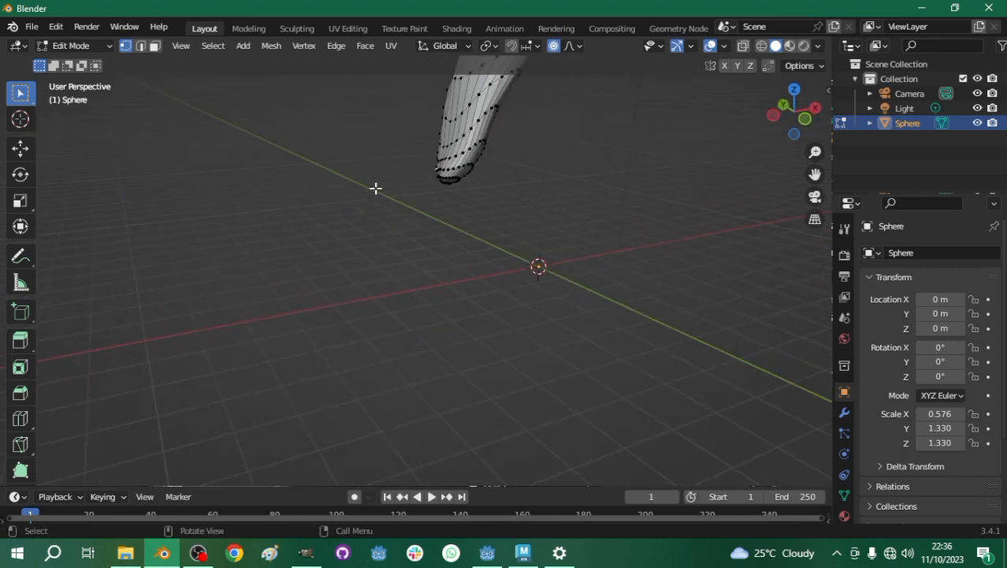
{"action": "key", "text": "g"}
{"action": "left_click", "coordinate": [358, 168]}
- Return to Object Mode and apply Shade Smooth to the waterfall mesh
{"action": "middle_click_drag", "start_coordinate": [357, 169], "coordinate": [483, 278]}
{"action": "key", "text": "Tab"}
{"action": "right_click", "coordinate": [481, 279]}
{"action": "left_click", "coordinate": [393, 250]}
{"action": "middle_click_drag", "start_coordinate": [582, 292], "coordinate": [559, 296]}
{"action": "scroll", "coordinate": [559, 297], "scroll_direction": "up", "scroll_amount": 1}
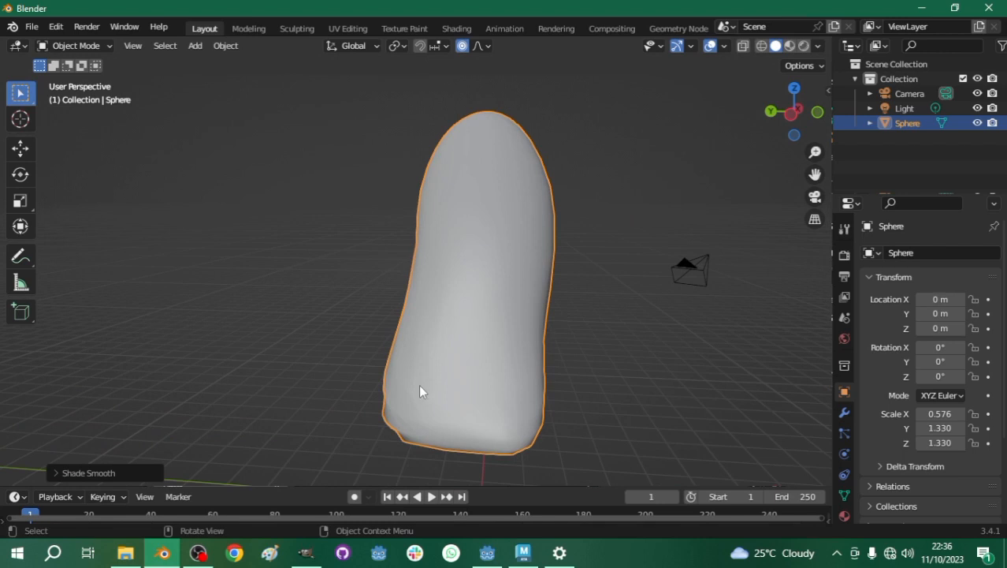
- Export the model as a Wavefront OBJ named WaterFallModelTut into the project's Models folder
{"action": "left_click", "coordinate": [35, 26]}
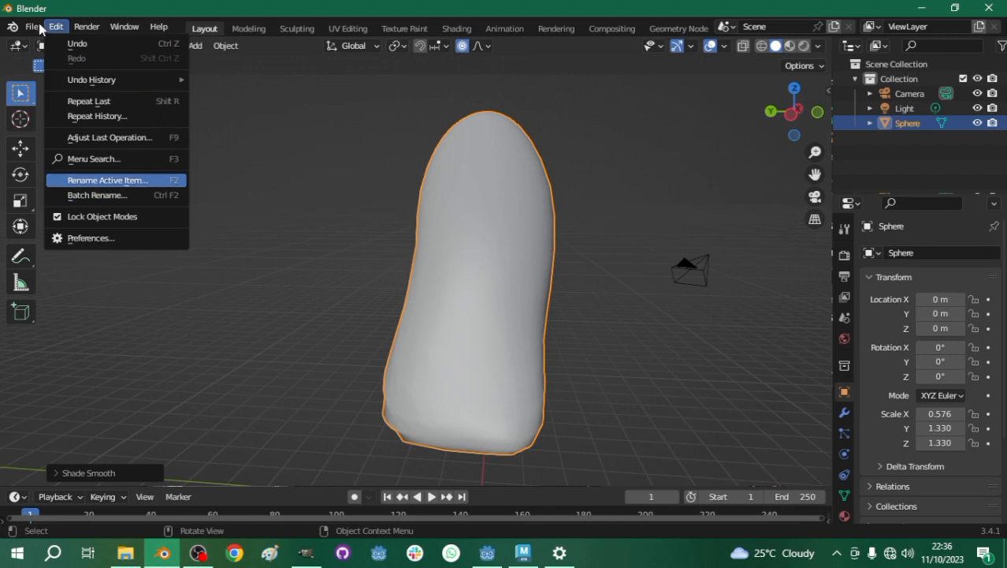
{"action": "left_click", "coordinate": [47, 28]}
{"action": "left_click", "coordinate": [34, 29]}
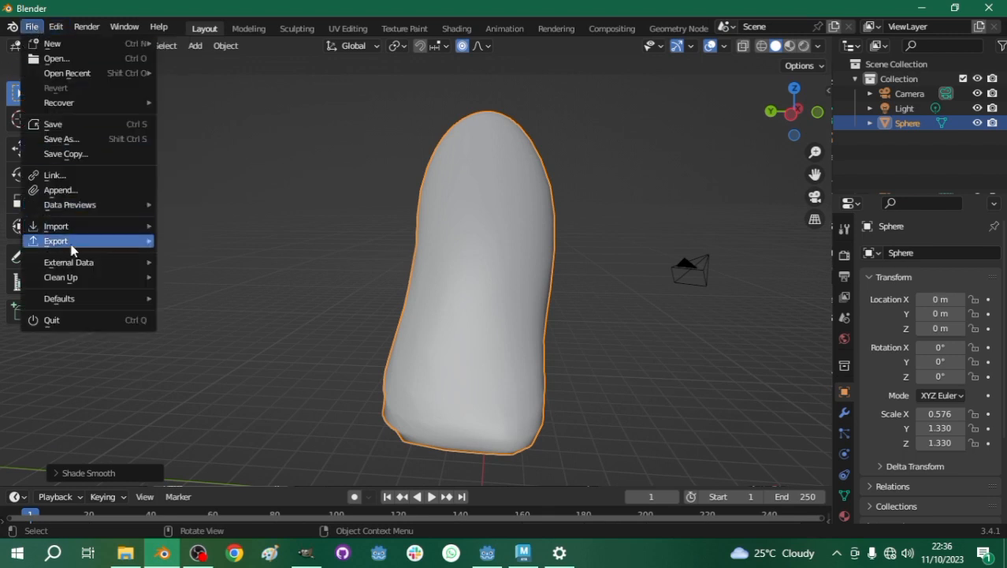
{"action": "mouse_move", "coordinate": [71, 243]}
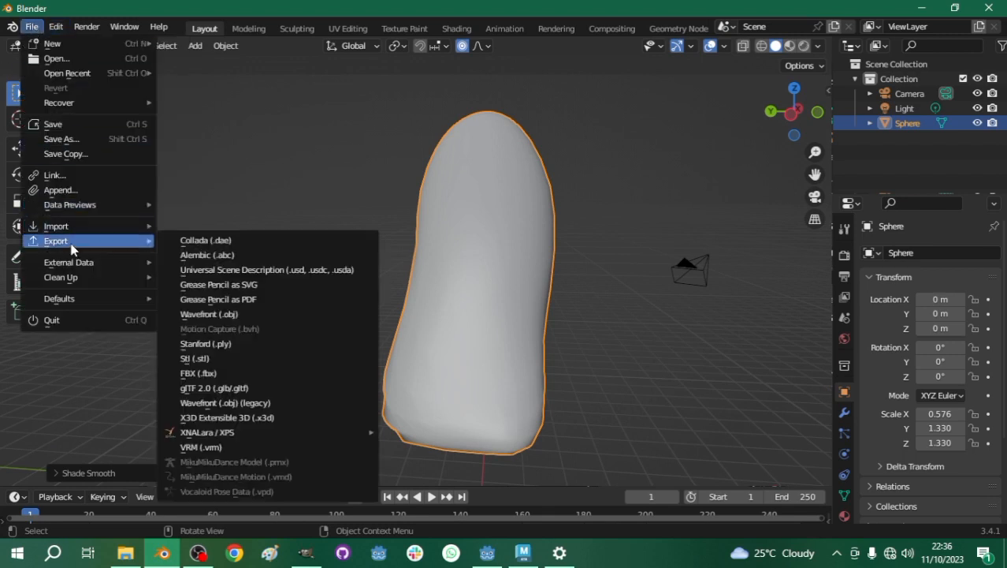
{"action": "left_click", "coordinate": [223, 316]}
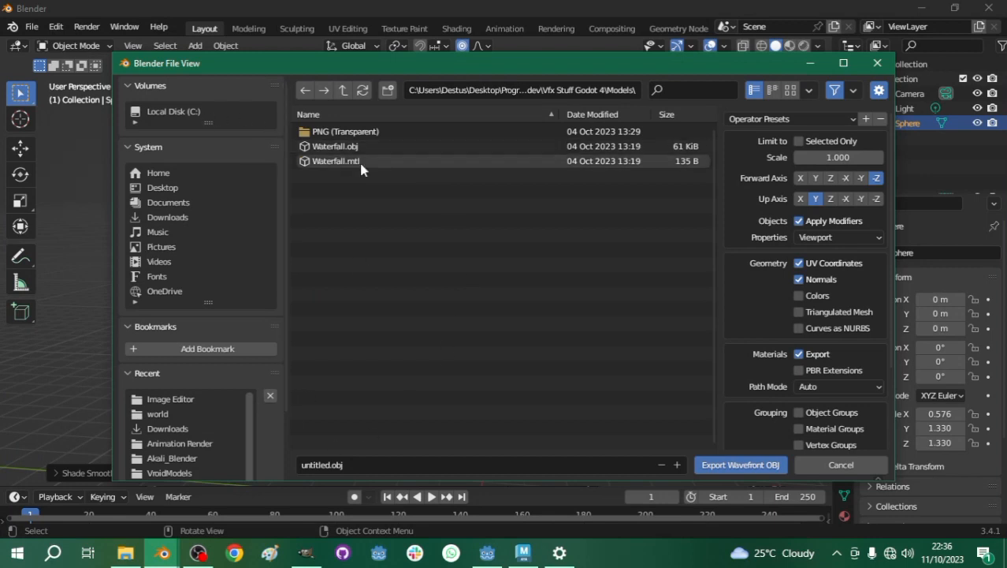
{"action": "left_click", "coordinate": [353, 465]}
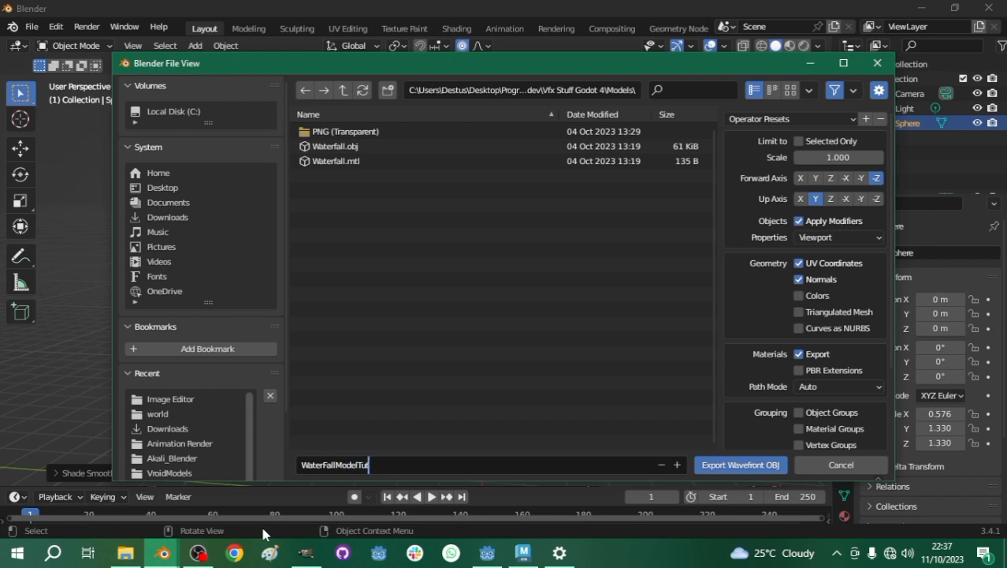
{"action": "left_click", "coordinate": [714, 467]}
{"action": "scroll", "coordinate": [441, 283], "scroll_direction": "down", "scroll_amount": 3}
{"action": "scroll", "coordinate": [434, 231], "scroll_direction": "up", "scroll_amount": 3}
{"action": "middle_click_drag", "start_coordinate": [445, 234], "coordinate": [481, 256]}
{"action": "middle_click_drag", "start_coordinate": [455, 251], "coordinate": [430, 253]}
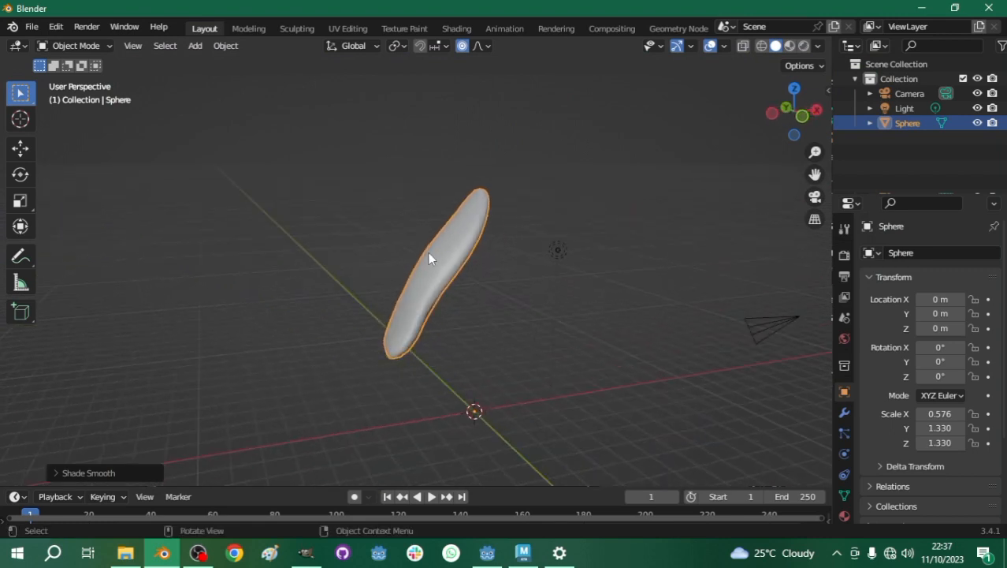
- Switch to Godot, turn off the camera preview in the node_3d scene and set the 3D editor to 1 Viewport
{"action": "left_click", "coordinate": [919, 8]}
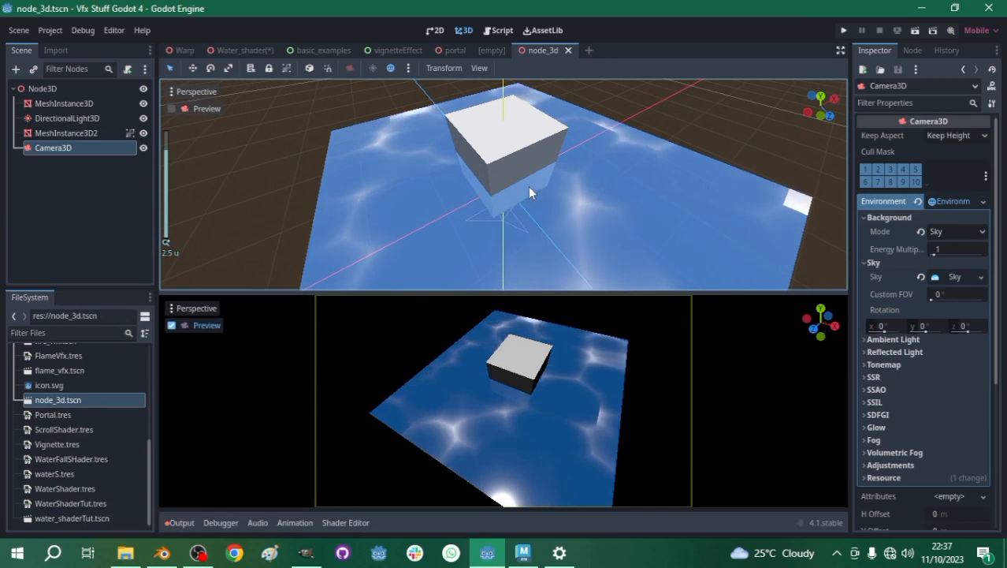
{"action": "left_click", "coordinate": [526, 184]}
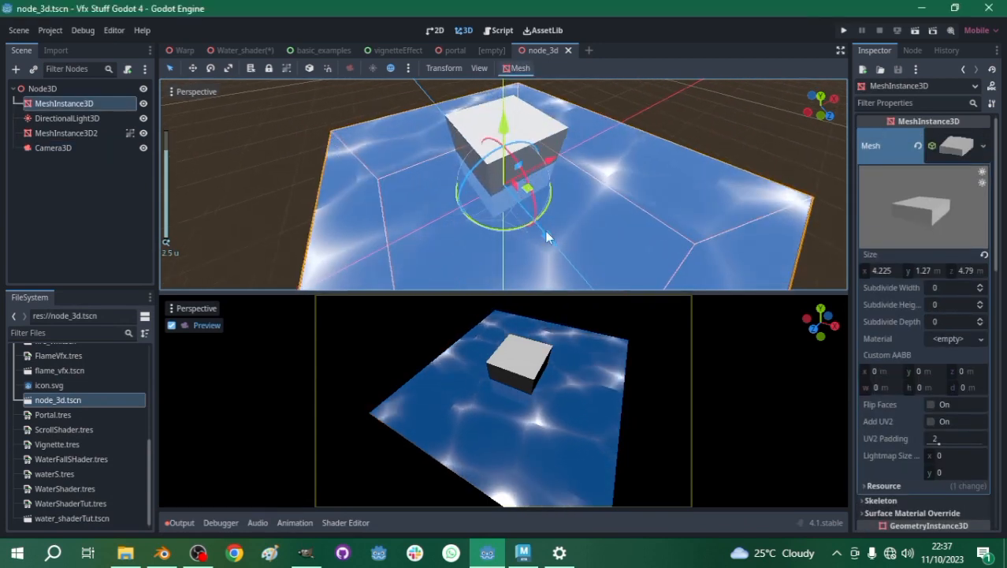
{"action": "left_click_drag", "start_coordinate": [581, 291], "coordinate": [580, 369]}
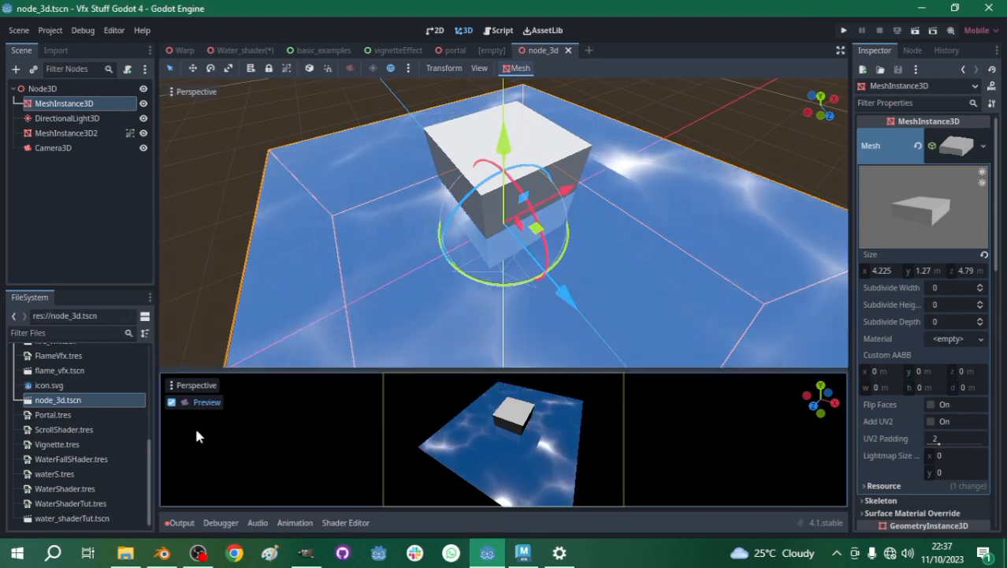
{"action": "left_click", "coordinate": [171, 402]}
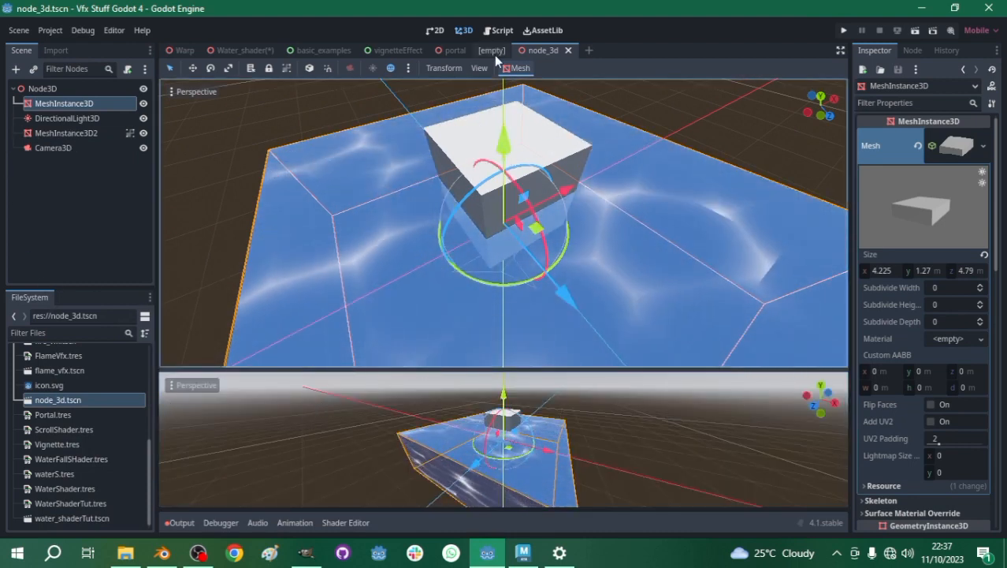
{"action": "left_click", "coordinate": [479, 68]}
{"action": "left_click", "coordinate": [514, 84]}
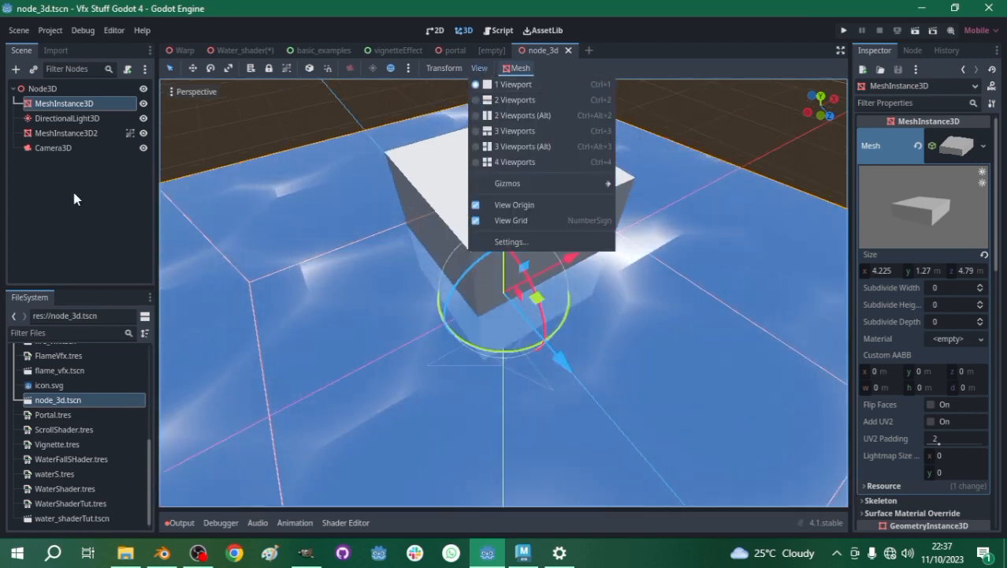
{"action": "left_click", "coordinate": [69, 197]}
{"action": "scroll", "coordinate": [538, 251], "scroll_direction": "down", "scroll_amount": 4}
{"action": "scroll", "coordinate": [536, 251], "scroll_direction": "down", "scroll_amount": 3}
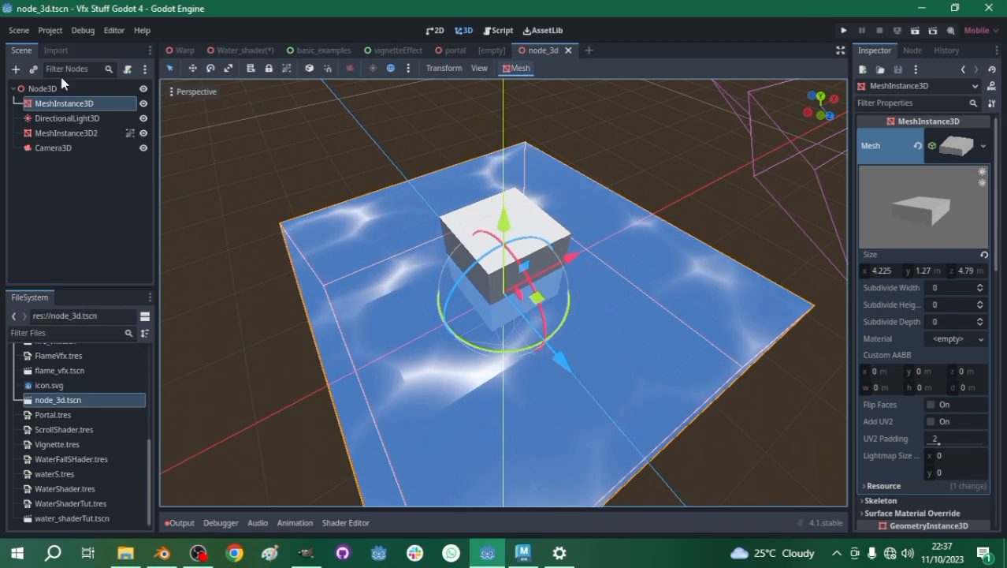
- Add a MeshInstance3D node as a child of the root Node3D
{"action": "left_click", "coordinate": [43, 88]}
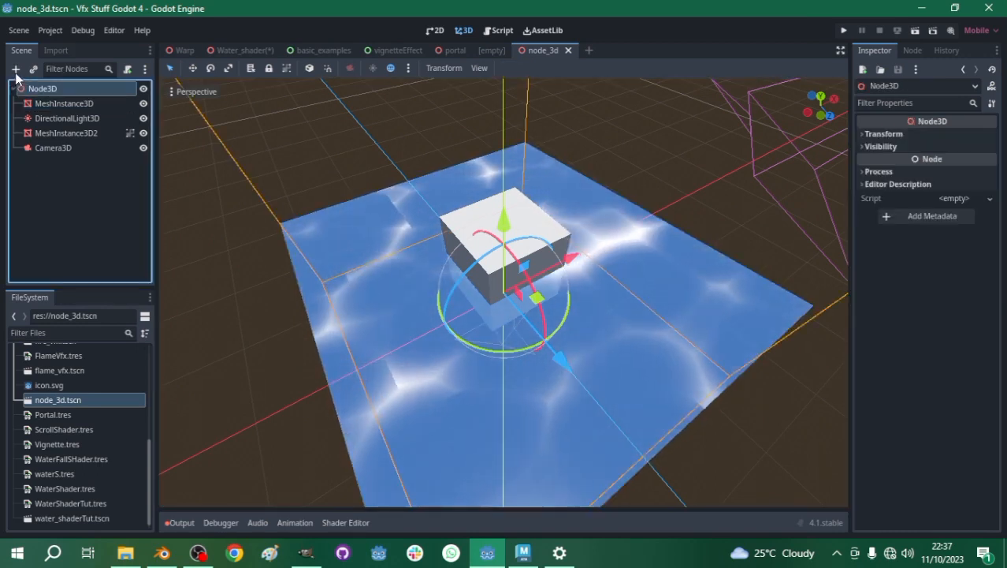
{"action": "left_click", "coordinate": [15, 69]}
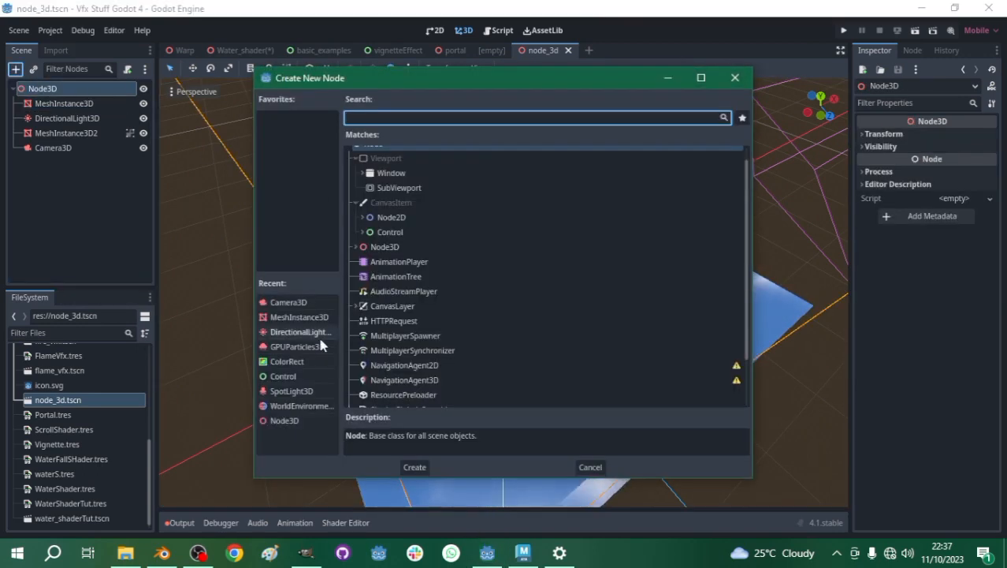
{"action": "key", "text": "Escape"}
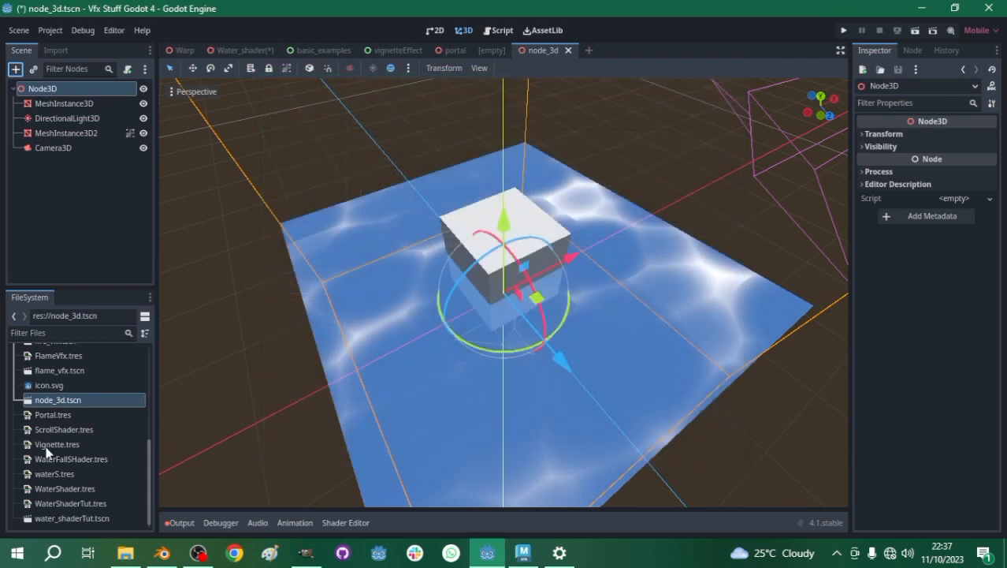
- Assign WaterFallModelTut.obj from the Models folder as the mesh of the new MeshInstance3D node
{"action": "scroll", "coordinate": [53, 401], "scroll_direction": "up", "scroll_amount": 9}
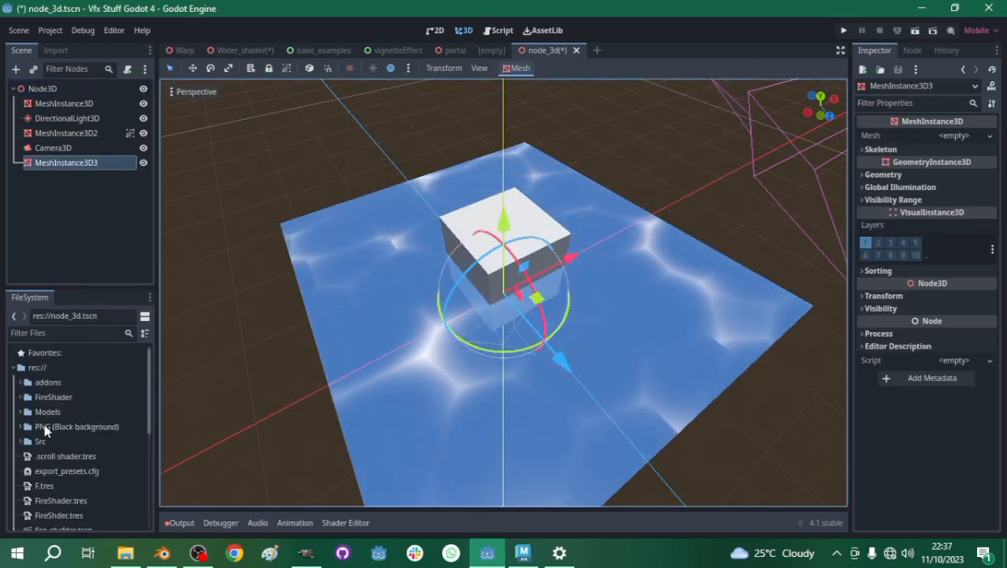
{"action": "double_click", "coordinate": [60, 411]}
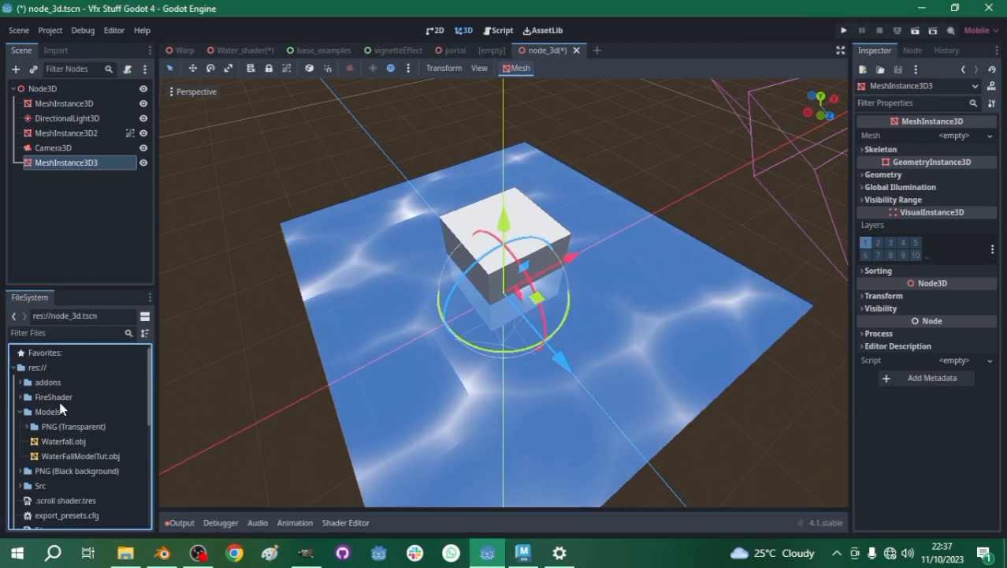
{"action": "scroll", "coordinate": [60, 407], "scroll_direction": "down", "scroll_amount": 3}
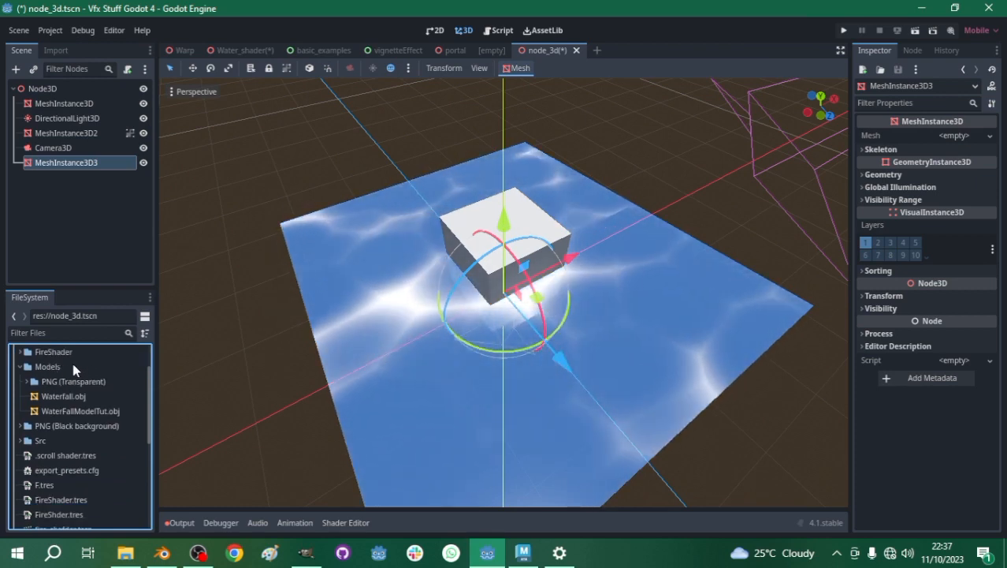
{"action": "left_click", "coordinate": [72, 412]}
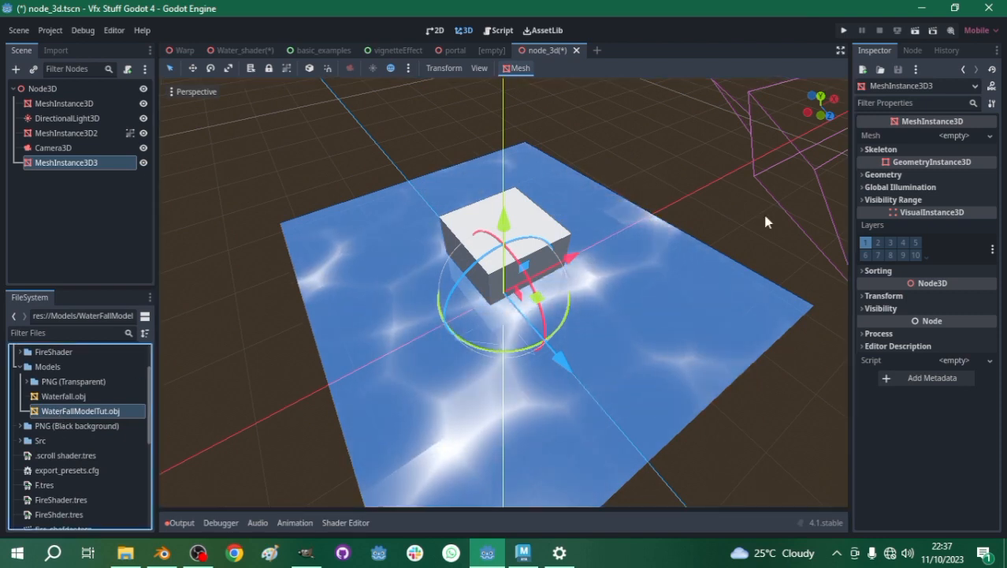
{"action": "left_click_drag", "start_coordinate": [995, 110], "coordinate": [952, 135]}
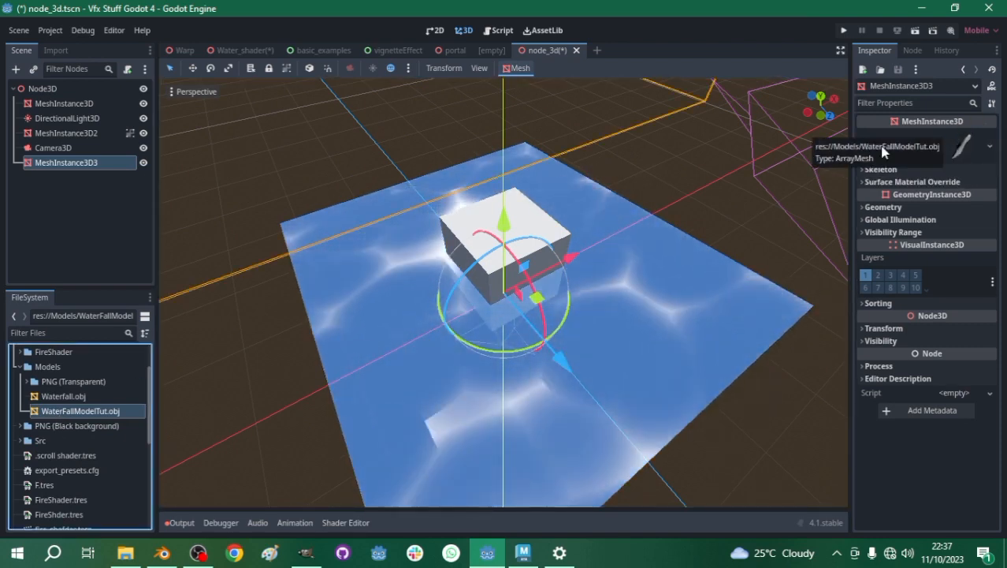
- Move the waterfall mesh horizontally so its lower end sits over the water block
{"action": "scroll", "coordinate": [517, 215], "scroll_direction": "down", "scroll_amount": 3}
{"action": "scroll", "coordinate": [526, 233], "scroll_direction": "up", "scroll_amount": 3}
{"action": "middle_click_drag", "start_coordinate": [526, 232], "coordinate": [455, 189]}
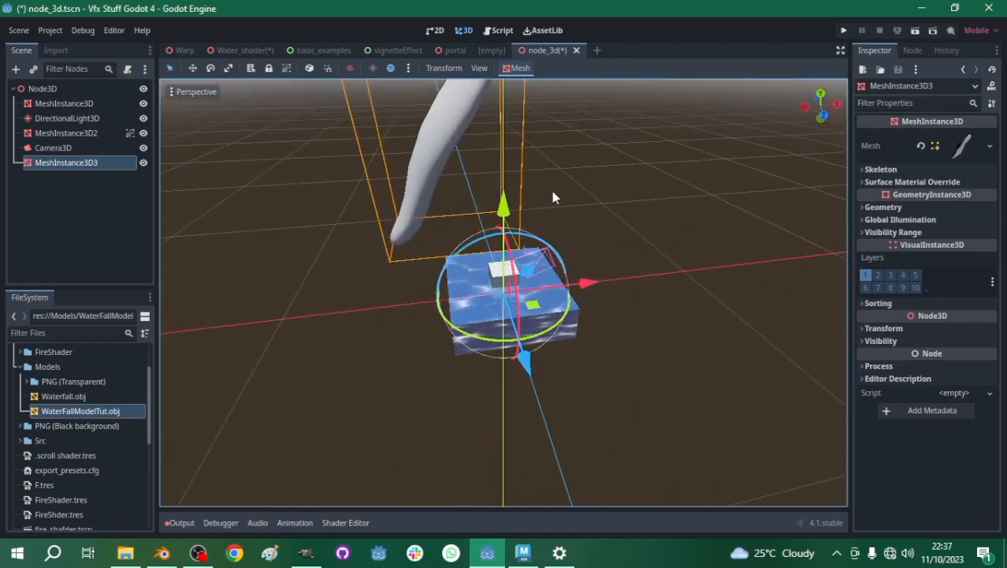
{"action": "left_click_drag", "start_coordinate": [532, 267], "coordinate": [601, 320]}
{"action": "scroll", "coordinate": [456, 288], "scroll_direction": "up", "scroll_amount": 3}
{"action": "middle_click_drag", "start_coordinate": [456, 288], "coordinate": [312, 313]}
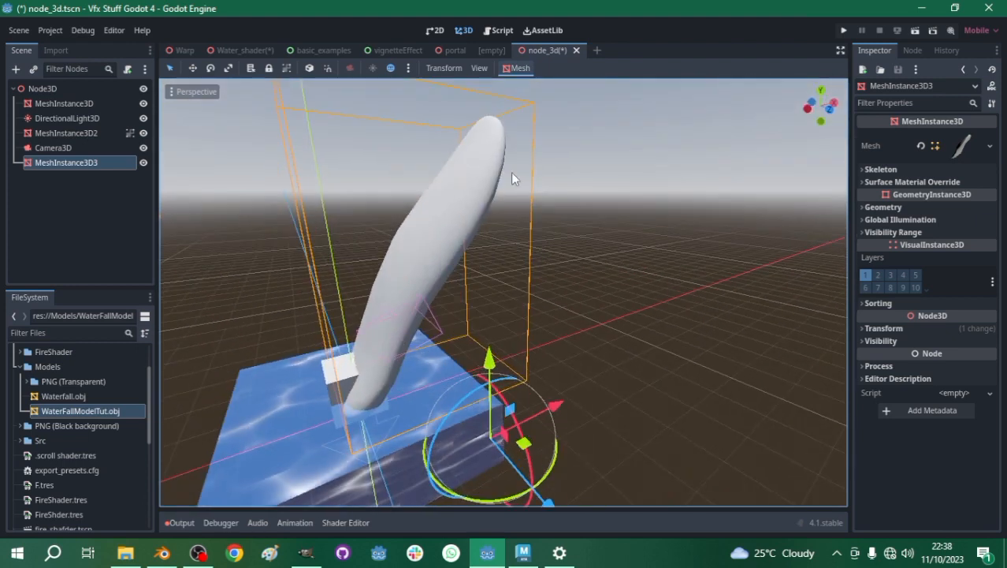
{"action": "scroll", "coordinate": [491, 252], "scroll_direction": "down", "scroll_amount": 2}
{"action": "middle_click_drag", "start_coordinate": [492, 252], "coordinate": [432, 218]}
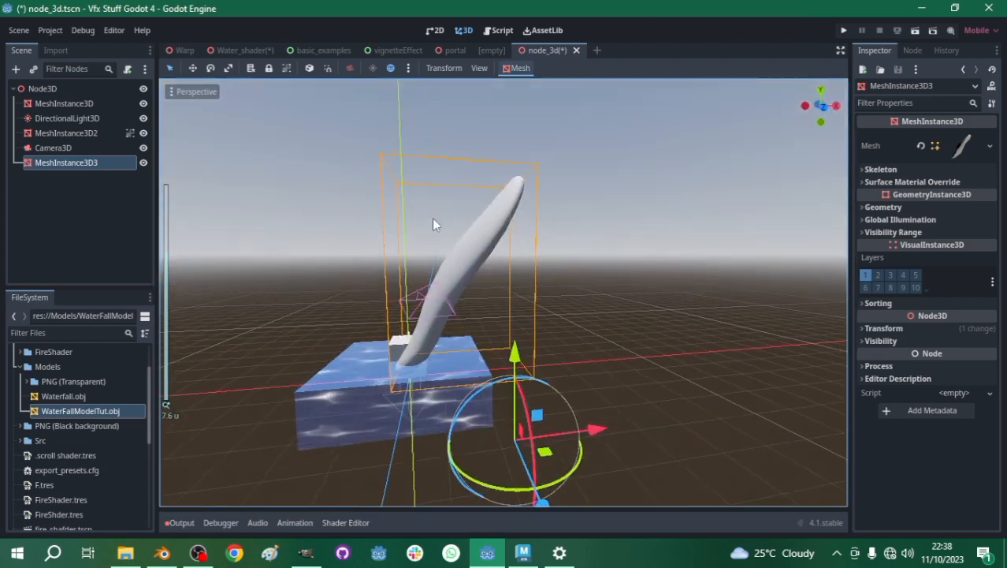
{"action": "scroll", "coordinate": [553, 274], "scroll_direction": "up", "scroll_amount": 2}
{"action": "scroll", "coordinate": [553, 274], "scroll_direction": "up", "scroll_amount": 1}
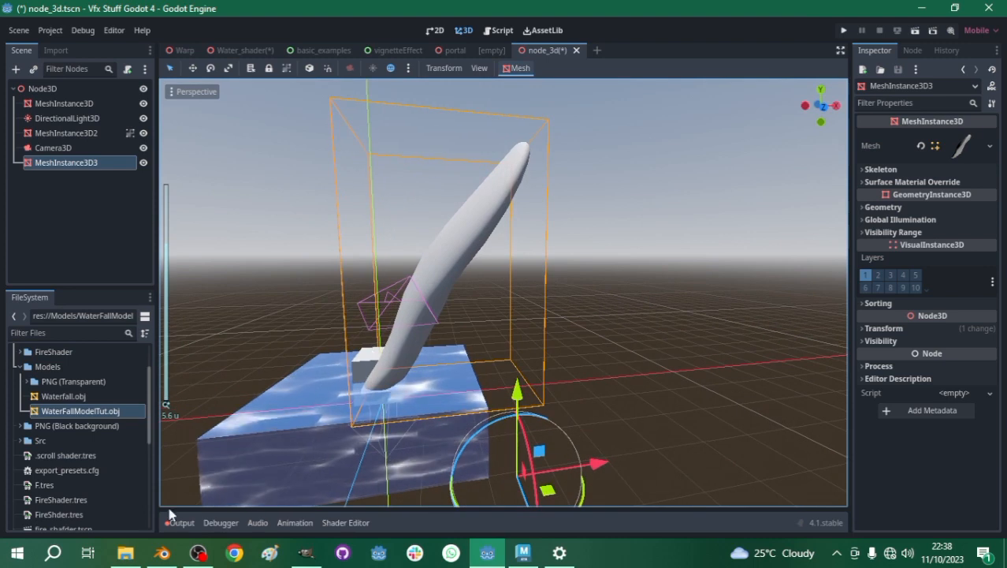
- Switch to Blender and, in Edit Mode, move and rotate the waterfall's upper tip with proportional editing to curve it over
{"action": "left_click", "coordinate": [161, 552]}
{"action": "middle_click_drag", "start_coordinate": [483, 211], "coordinate": [436, 168]}
{"action": "key", "text": "Tab"}
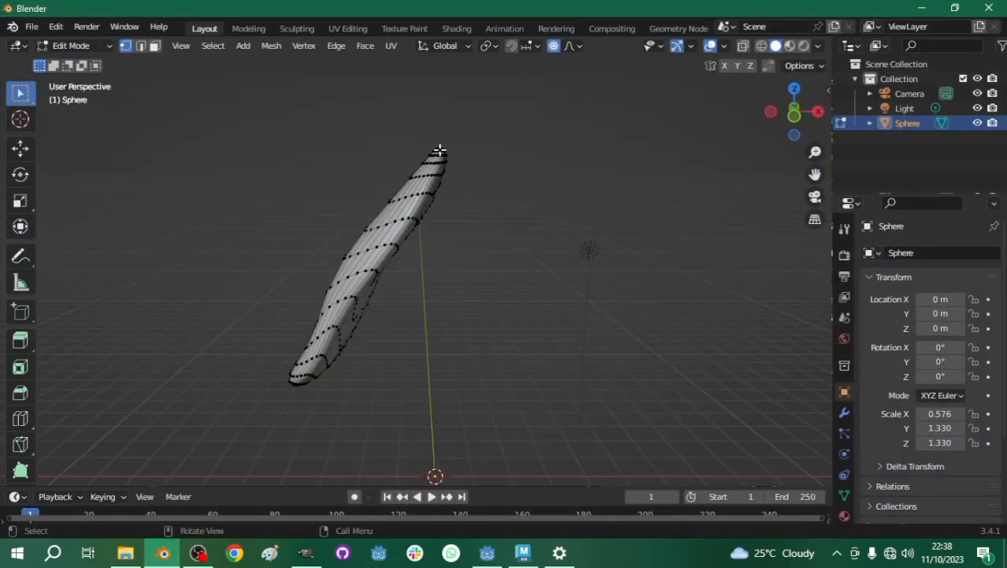
{"action": "key", "text": "g"}
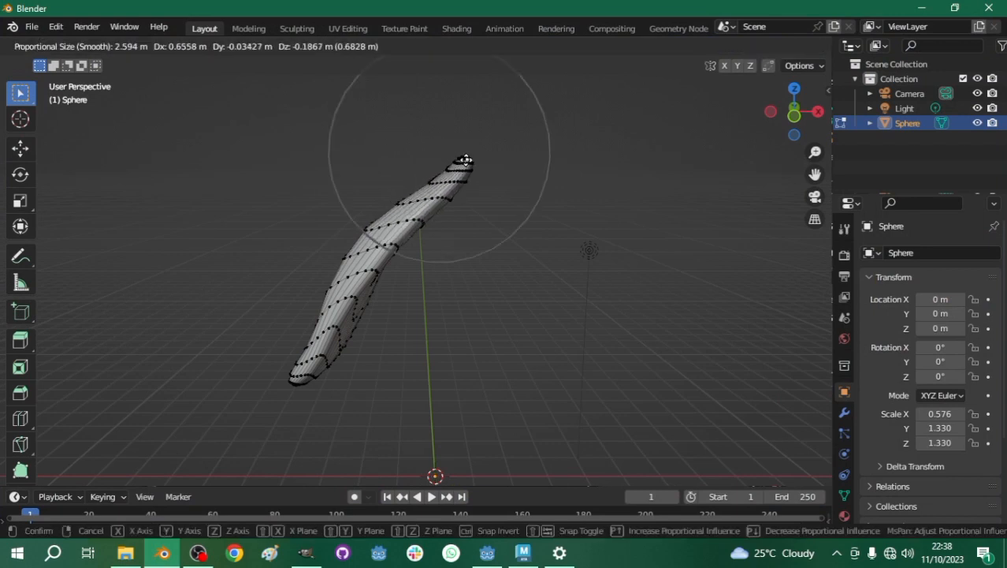
{"action": "left_click", "coordinate": [468, 168]}
{"action": "key", "text": "r"}
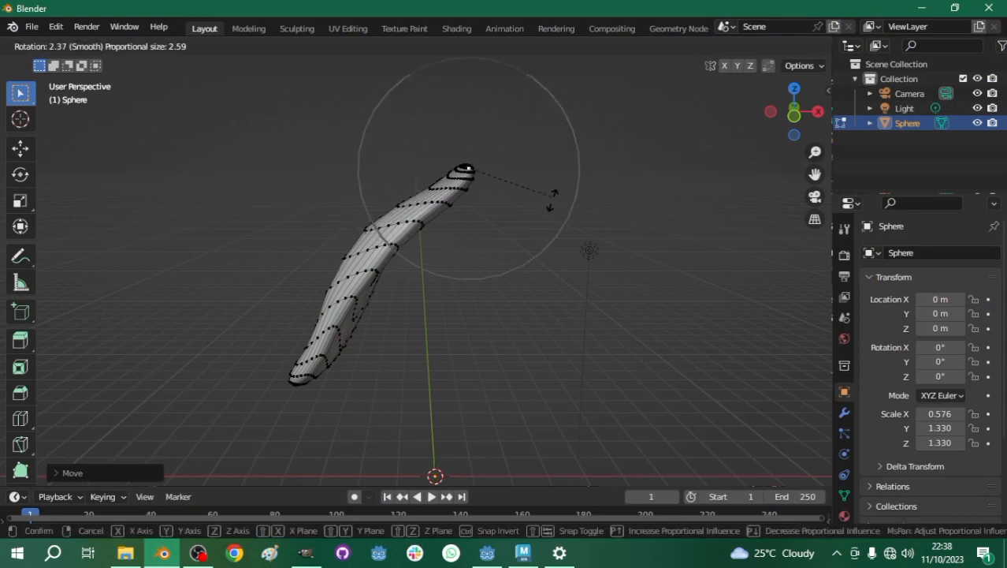
{"action": "left_click", "coordinate": [535, 264]}
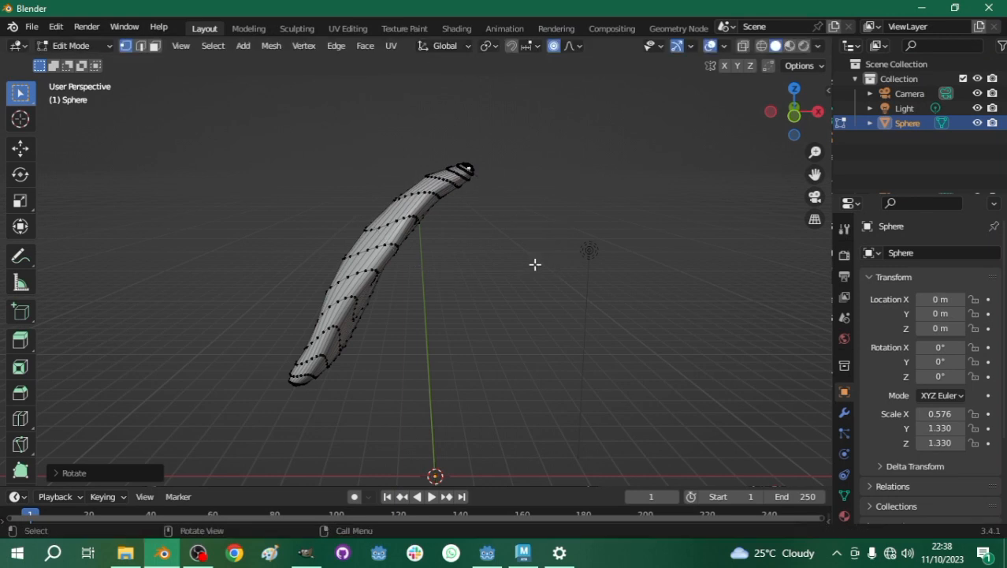
{"action": "key", "text": "r"}
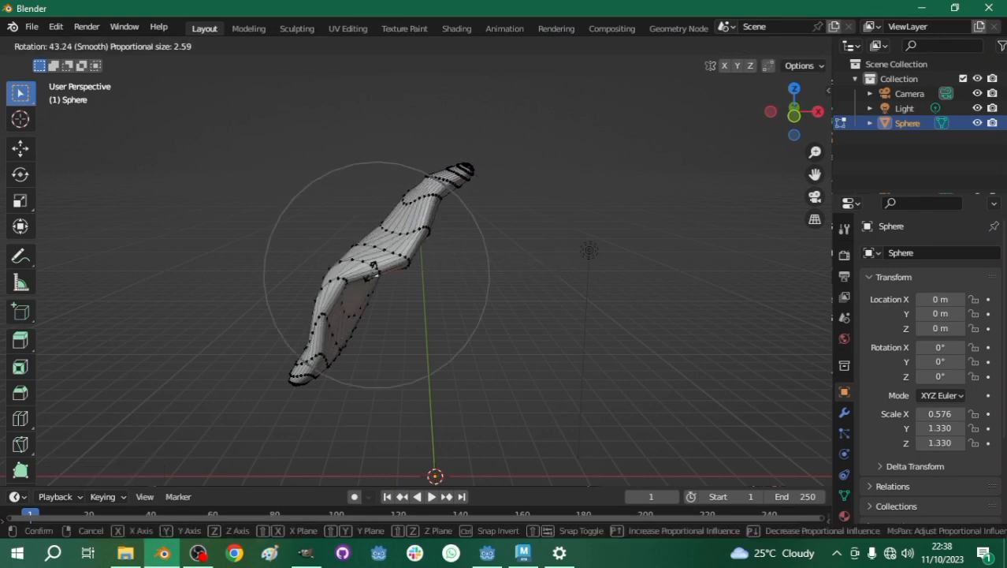
{"action": "key", "text": "Escape"}
{"action": "key", "text": "g"}
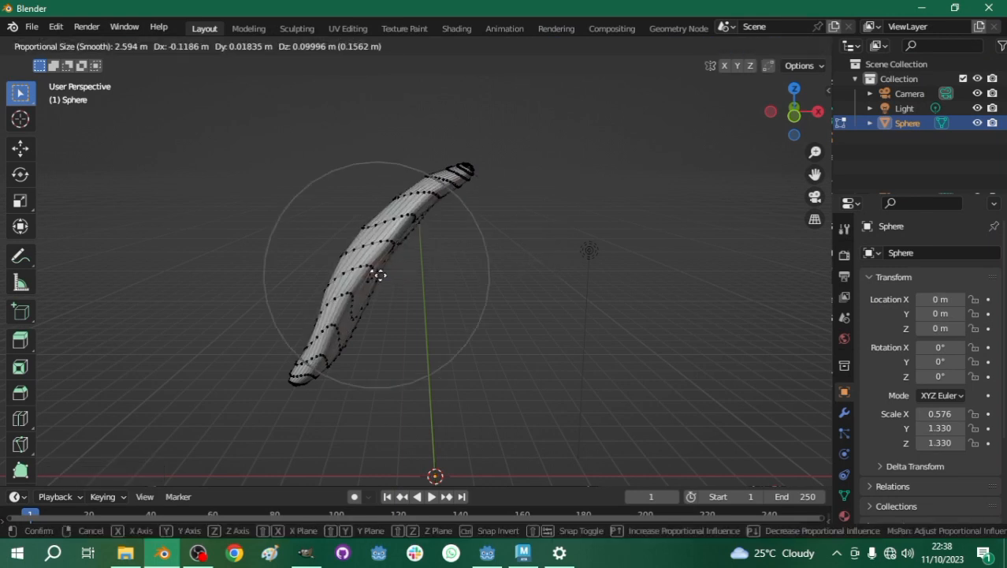
{"action": "key", "text": "Escape"}
- Export the reshaped mesh again as Wavefront OBJ, leave Edit Mode and return to Godot
{"action": "mouse_move", "coordinate": [418, 224]}
{"action": "middle_mouse_down"}
{"action": "mouse_move", "coordinate": [470, 230]}
{"action": "mouse_move", "coordinate": [425, 233]}
{"action": "middle_mouse_up"}
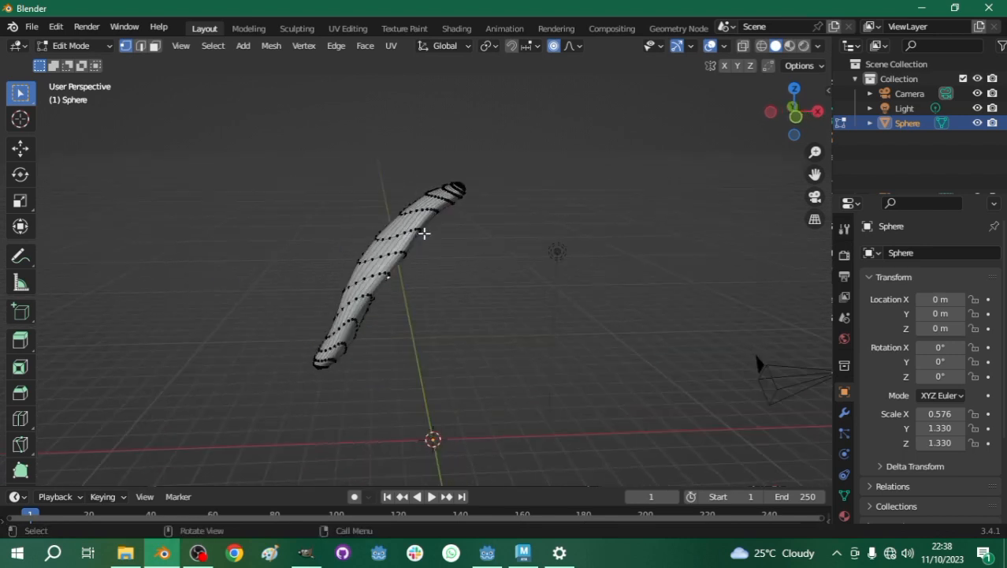
{"action": "left_click", "coordinate": [34, 28]}
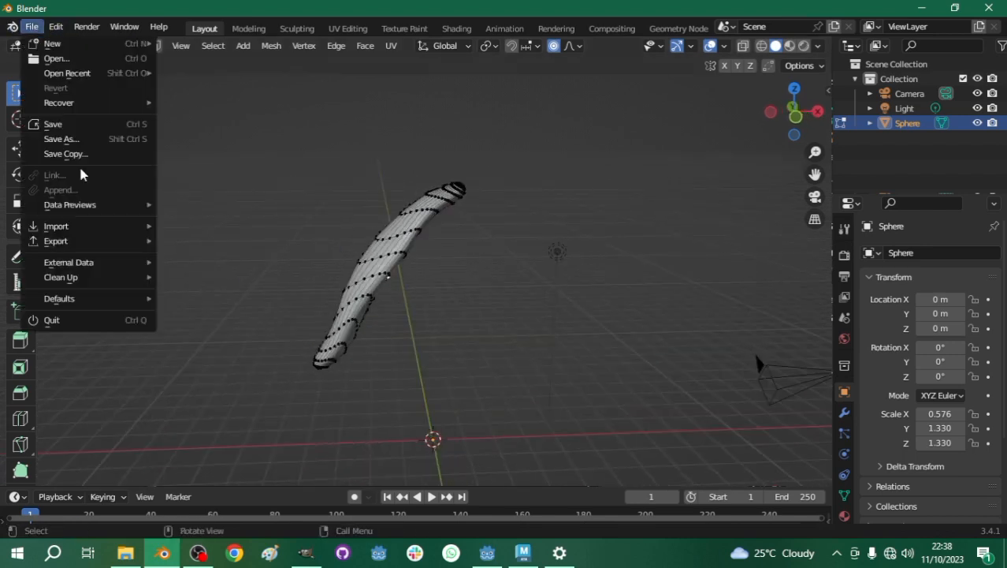
{"action": "mouse_move", "coordinate": [74, 246]}
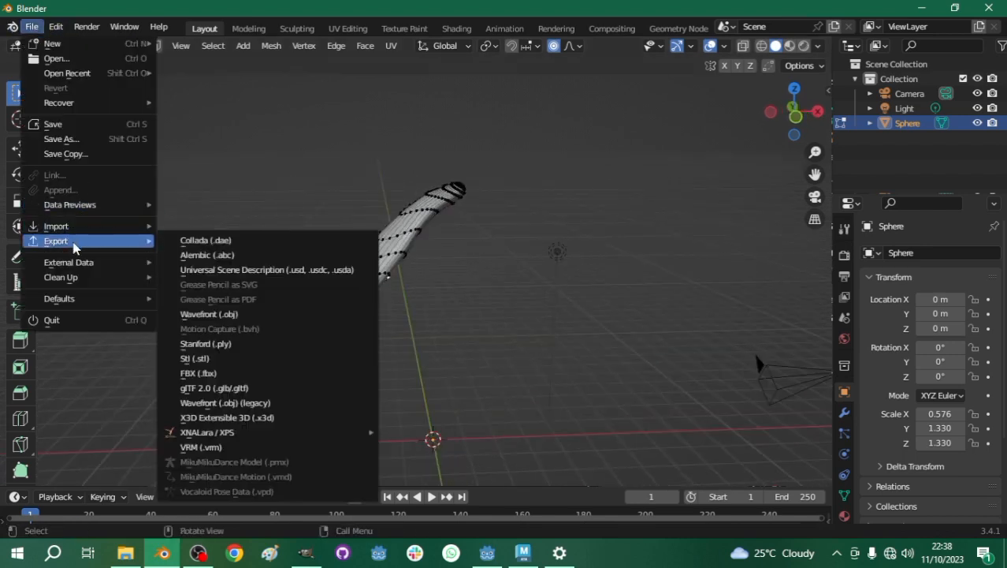
{"action": "left_click", "coordinate": [245, 314]}
{"action": "left_click", "coordinate": [720, 468]}
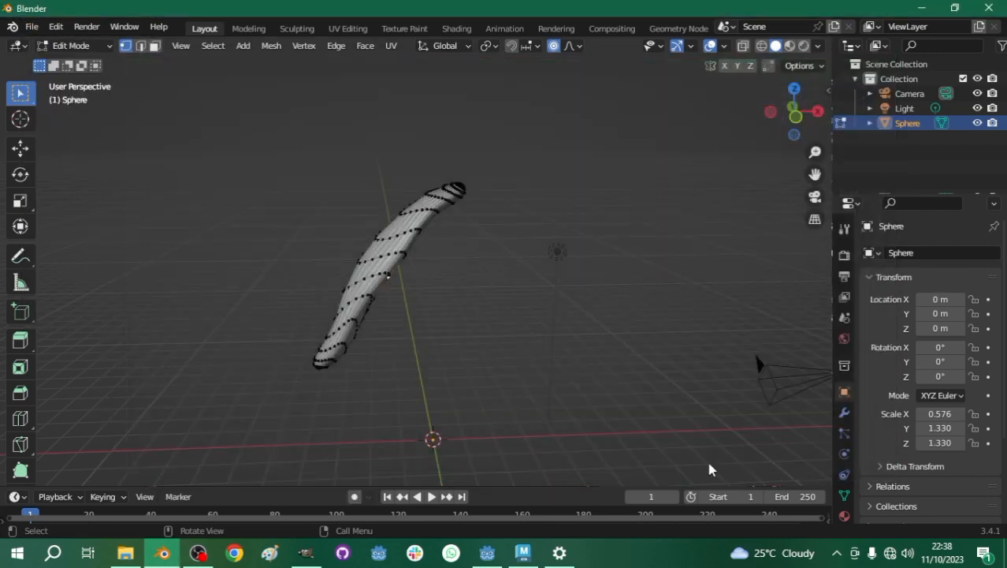
{"action": "key", "text": "Tab"}
{"action": "left_click", "coordinate": [921, 9]}
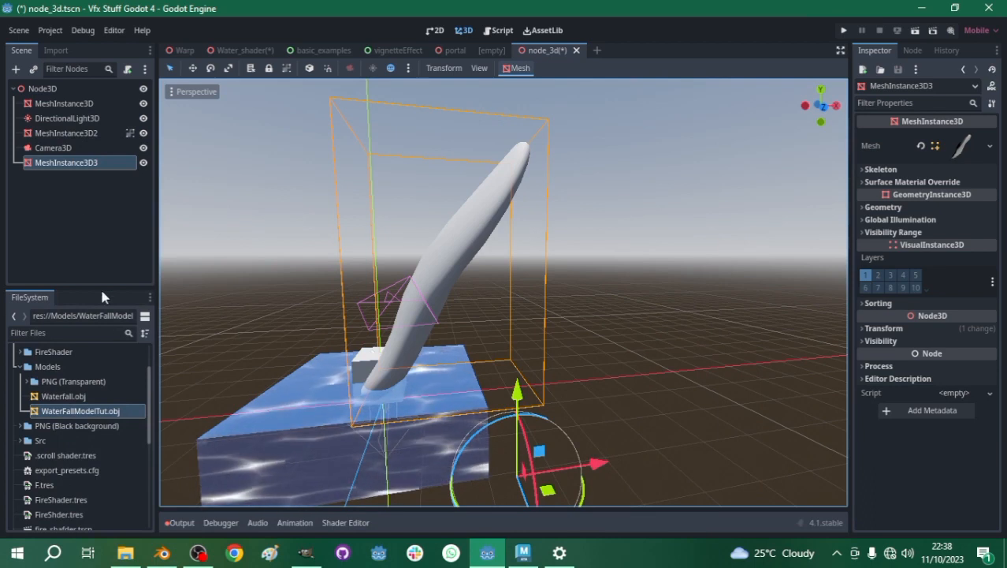
- Copy the waterS shader from the Material Override of the water block's MeshInstance3D node
{"action": "left_click", "coordinate": [69, 166]}
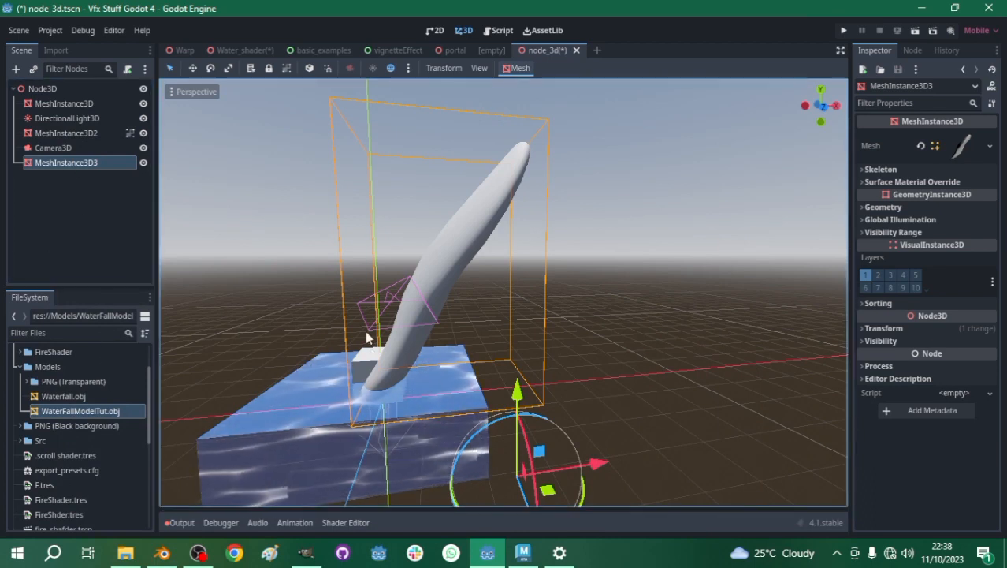
{"action": "middle_click_drag", "start_coordinate": [521, 165], "coordinate": [423, 283]}
{"action": "scroll", "coordinate": [425, 280], "scroll_direction": "up", "scroll_amount": 2}
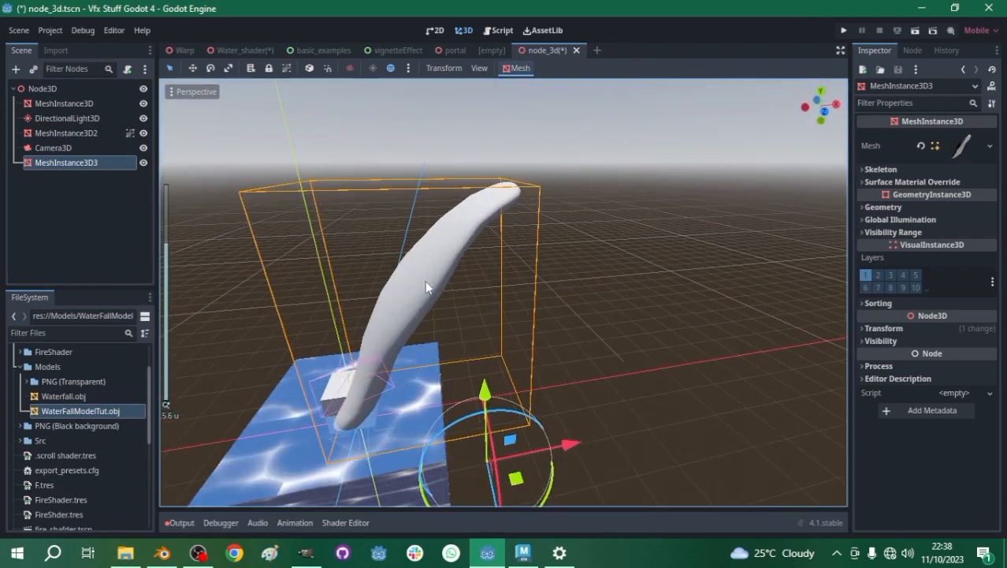
{"action": "left_click", "coordinate": [64, 109]}
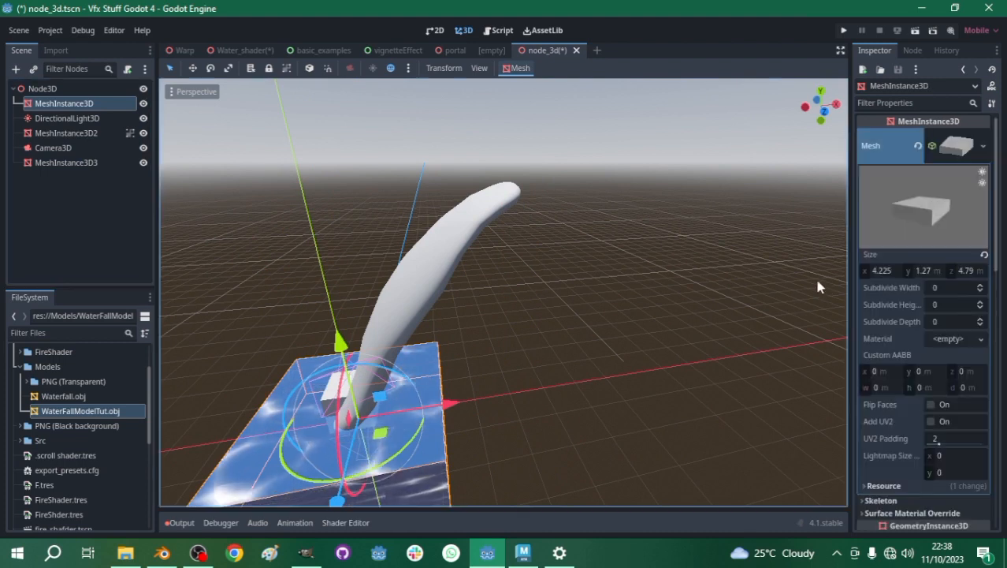
{"action": "scroll", "coordinate": [926, 352], "scroll_direction": "down", "scroll_amount": 5}
{"action": "scroll", "coordinate": [926, 353], "scroll_direction": "down", "scroll_amount": 3}
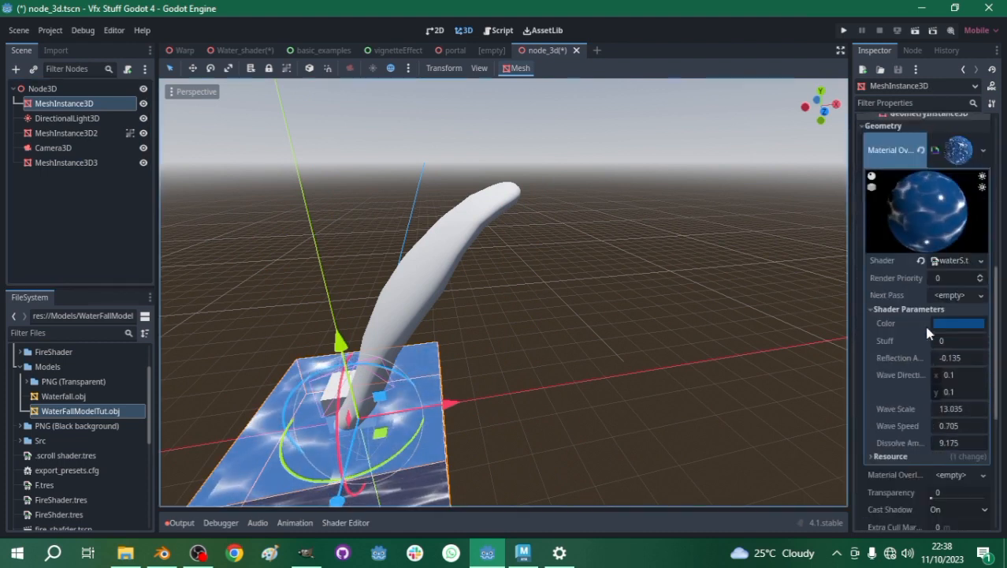
{"action": "left_click", "coordinate": [982, 262]}
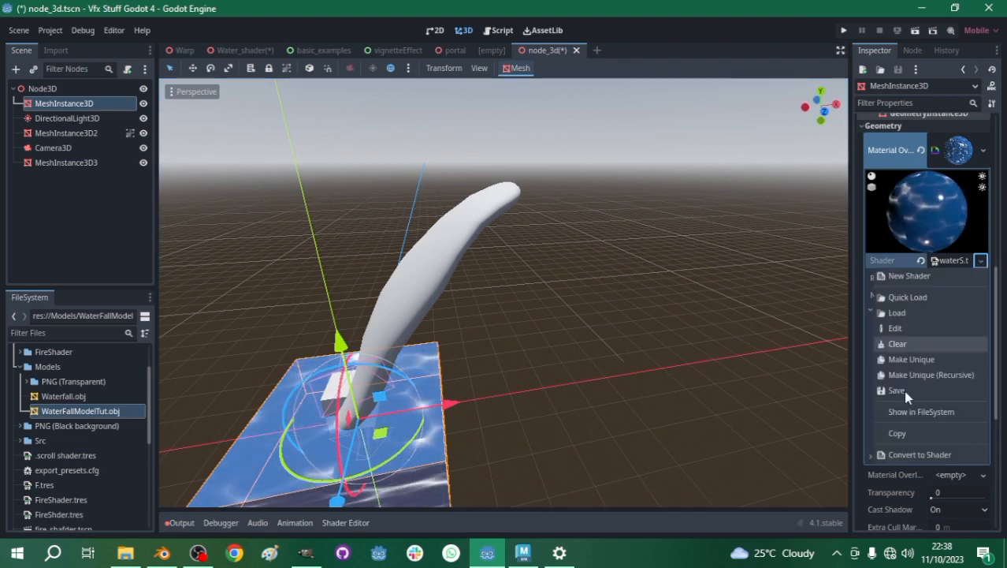
{"action": "left_click", "coordinate": [895, 433]}
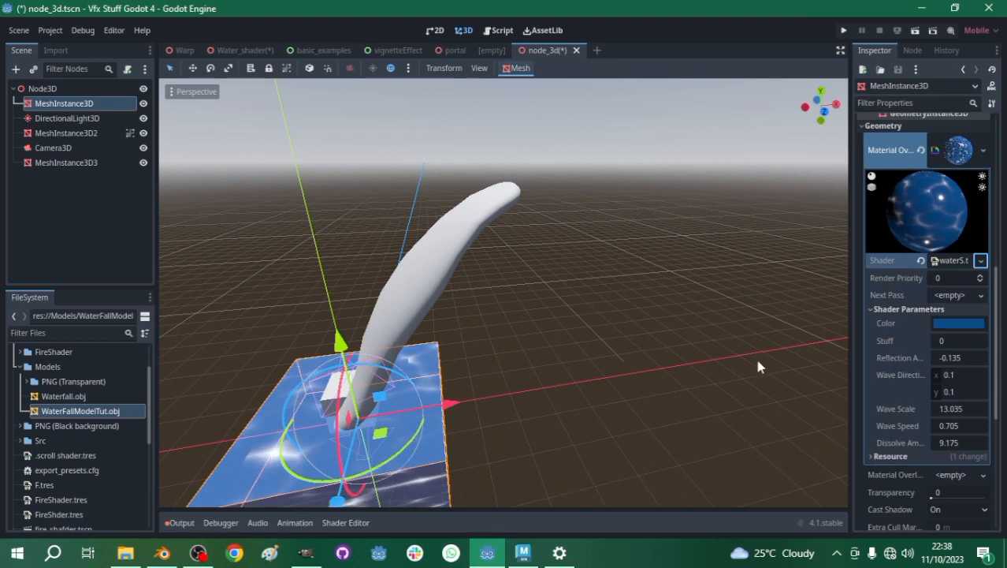
- Rename the waterfall's MeshInstance3D3 node as WaterFallModel
{"action": "left_click", "coordinate": [65, 161]}
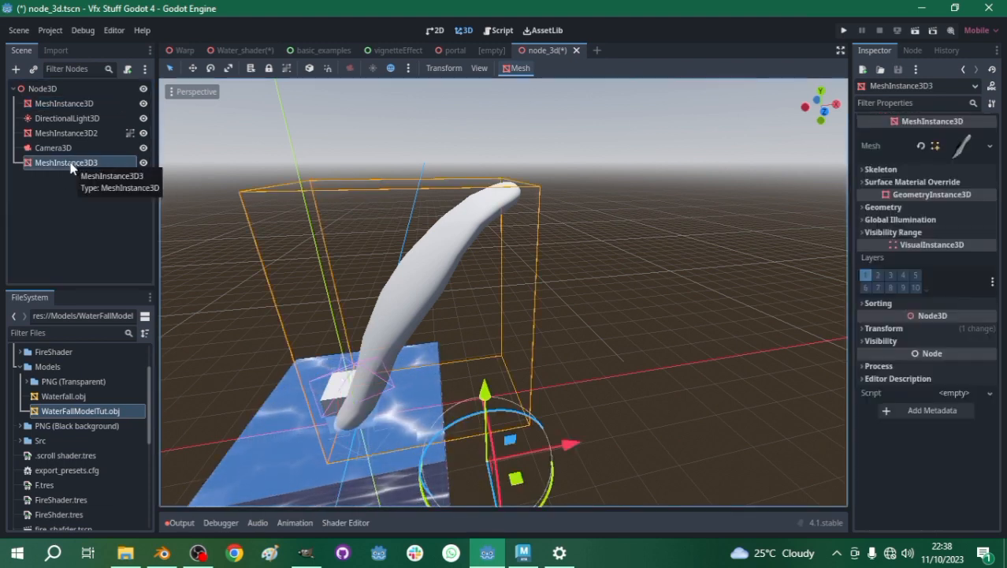
{"action": "double_click", "coordinate": [71, 162]}
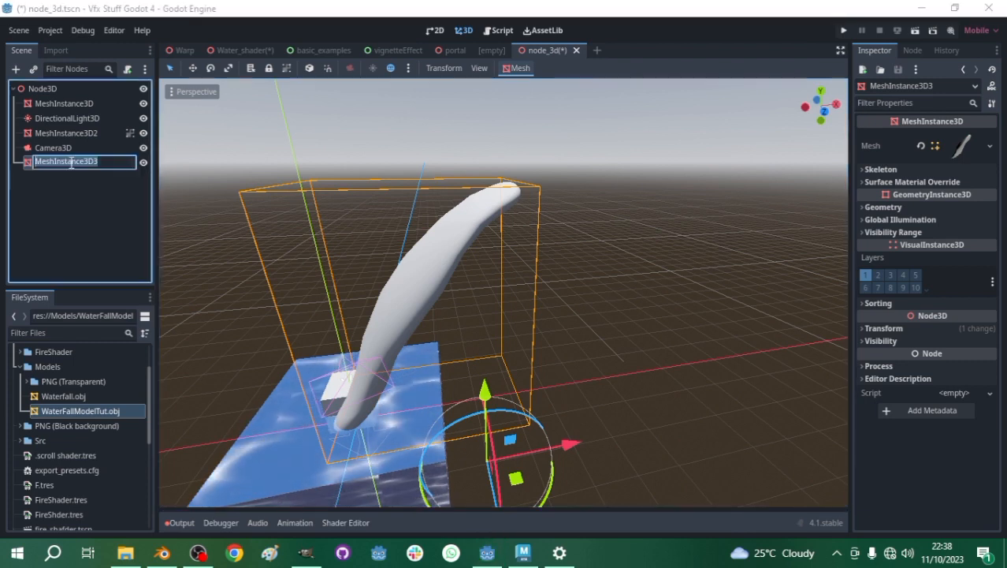
{"action": "type", "text": "WaterFallModel"}
{"action": "key", "text": "Return"}
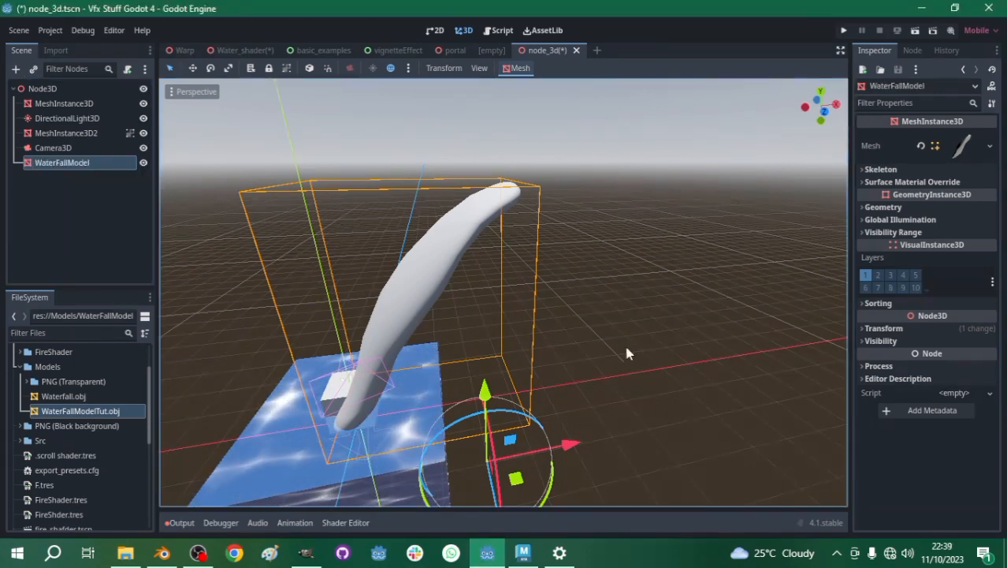
- Give WaterFallModel a new ShaderMaterial as its geometry Material Override and use the copied waterS shader in it
{"action": "left_click", "coordinate": [886, 207]}
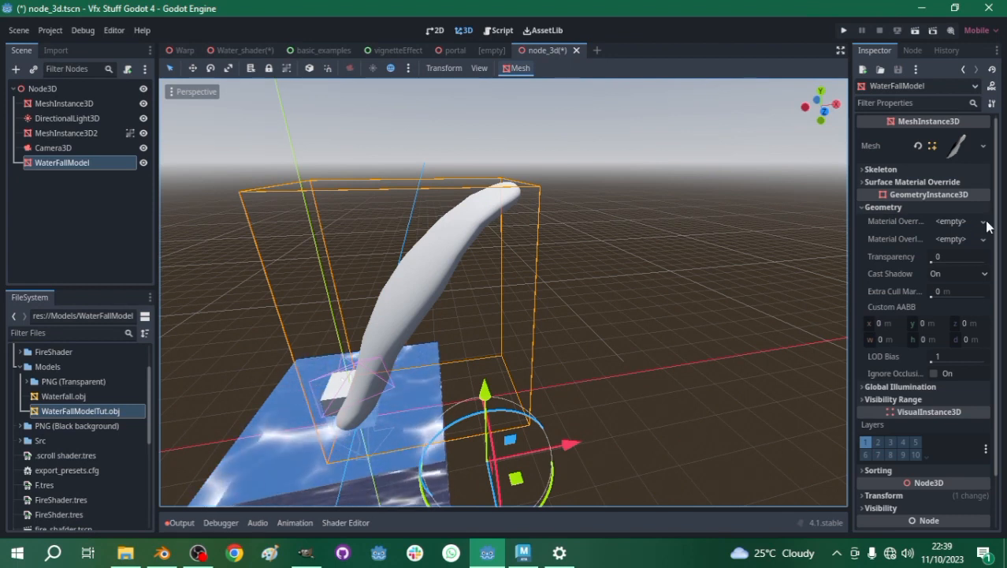
{"action": "left_click", "coordinate": [983, 222]}
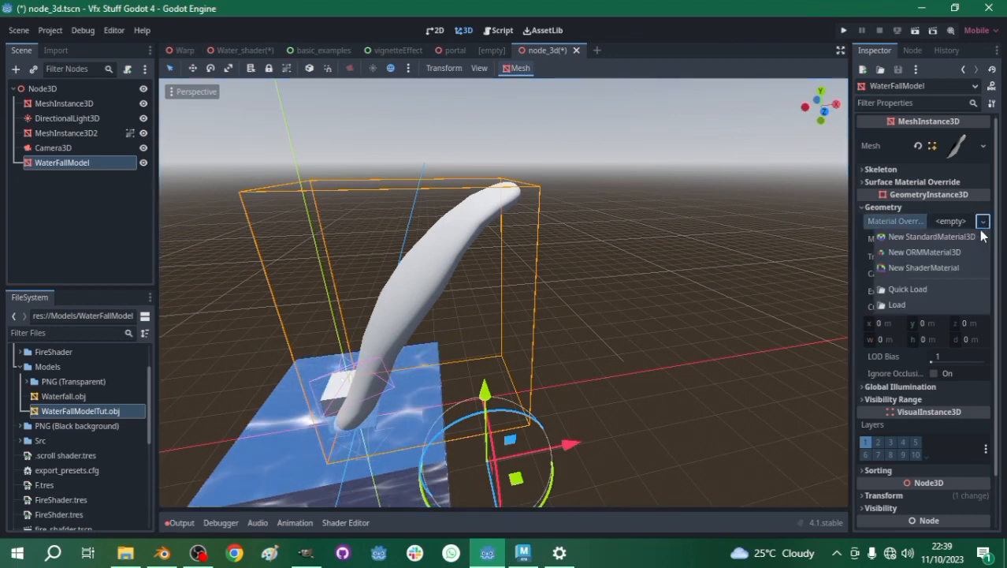
{"action": "left_click", "coordinate": [922, 268]}
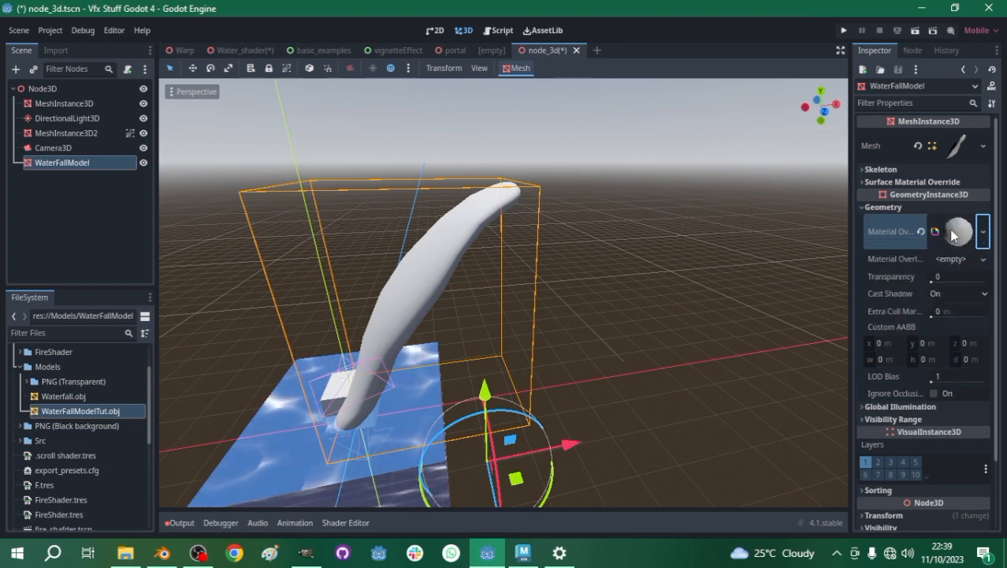
{"action": "left_click", "coordinate": [983, 260]}
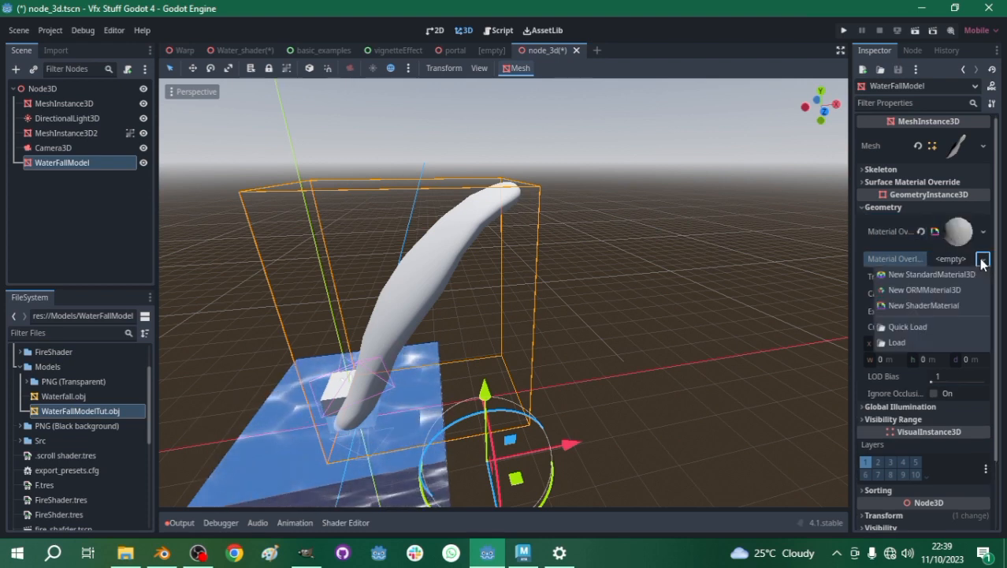
{"action": "left_click", "coordinate": [933, 239]}
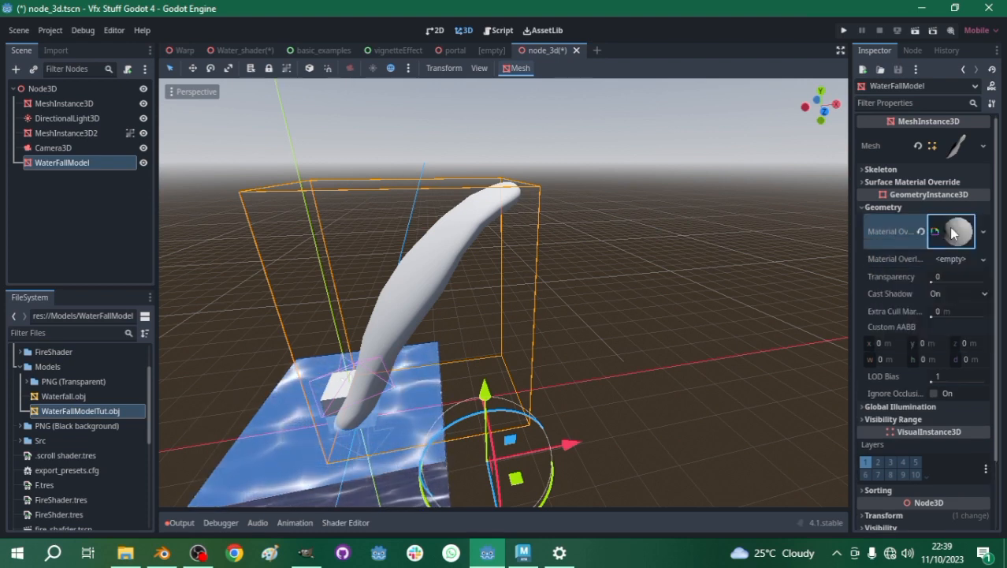
{"action": "left_click", "coordinate": [954, 231]}
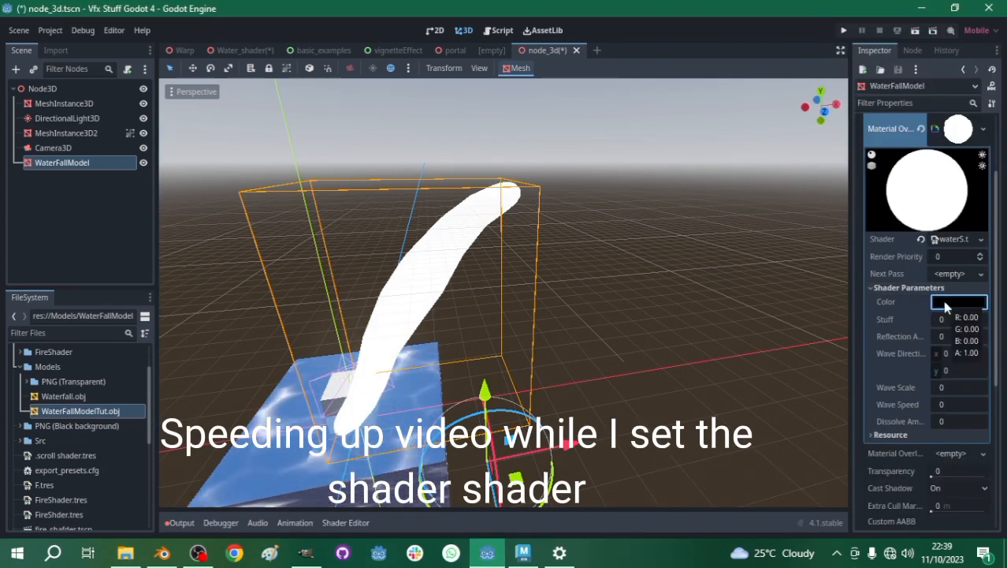
- Set the Color shader parameter of the waterfall material to a medium blue
{"action": "left_click", "coordinate": [946, 306]}
{"action": "left_click", "coordinate": [885, 22]}
{"action": "left_click_drag", "start_coordinate": [995, 83], "coordinate": [994, 40]}
{"action": "left_click", "coordinate": [883, 34]}
{"action": "left_click", "coordinate": [999, 351]}
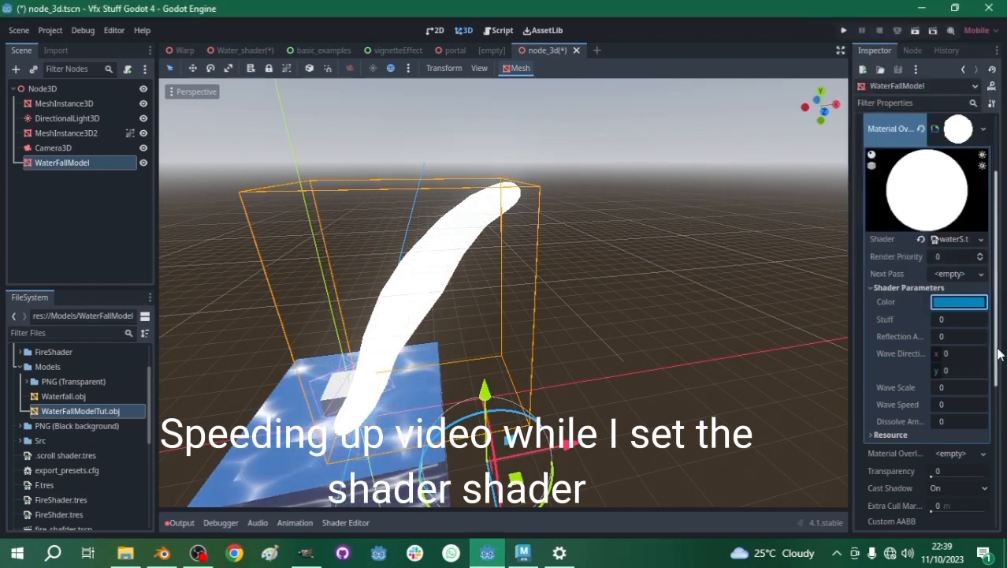
- Set the waterfall's Wave Direction to 0.905, 0.3, Wave Scale to 16.375, Wave Speed to 0.28 and Dissolve Amount to 13.51
{"action": "left_click_drag", "start_coordinate": [946, 352], "coordinate": [957, 353]}
{"action": "left_click_drag", "start_coordinate": [946, 420], "coordinate": [985, 421]}
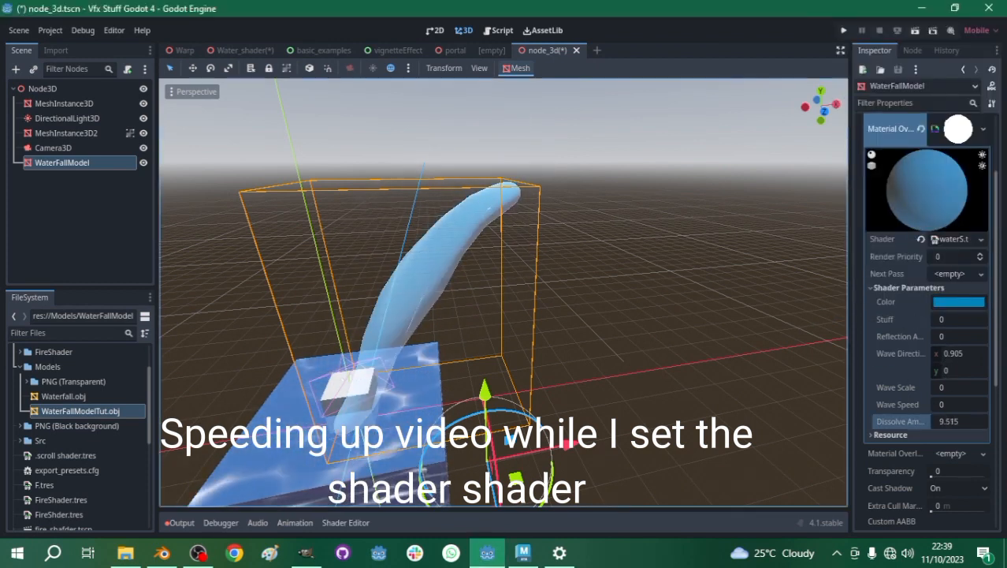
{"action": "left_click_drag", "start_coordinate": [937, 388], "coordinate": [969, 387]}
{"action": "middle_click_drag", "start_coordinate": [587, 264], "coordinate": [269, 269]}
{"action": "left_click_drag", "start_coordinate": [950, 370], "coordinate": [967, 370]}
{"action": "left_click_drag", "start_coordinate": [951, 405], "coordinate": [966, 404]}
- Set the waterfall's Stuff parameter to 0.65 and its Reflection Amount to 1.575
{"action": "left_click", "coordinate": [954, 319]}
{"action": "type", "text": "0.65"}
{"action": "key", "text": "Return"}
{"action": "left_click_drag", "start_coordinate": [952, 336], "coordinate": [974, 337]}
- Adjust the waterfall's Color shader parameter to a brighter, more saturated blue
{"action": "left_click", "coordinate": [959, 302]}
{"action": "left_click_drag", "start_coordinate": [853, 60], "coordinate": [857, 53]}
{"action": "left_click", "coordinate": [996, 36]}
- Set the x component of the waterfall's Wave Direction to 0 and check the flow along the mesh
{"action": "left_click", "coordinate": [415, 341]}
{"action": "scroll", "coordinate": [484, 345], "scroll_direction": "up", "scroll_amount": 6}
{"action": "scroll", "coordinate": [617, 297], "scroll_direction": "down", "scroll_amount": 6}
{"action": "middle_click_drag", "start_coordinate": [617, 293], "coordinate": [578, 332]}
{"action": "scroll", "coordinate": [581, 358], "scroll_direction": "up", "scroll_amount": 6}
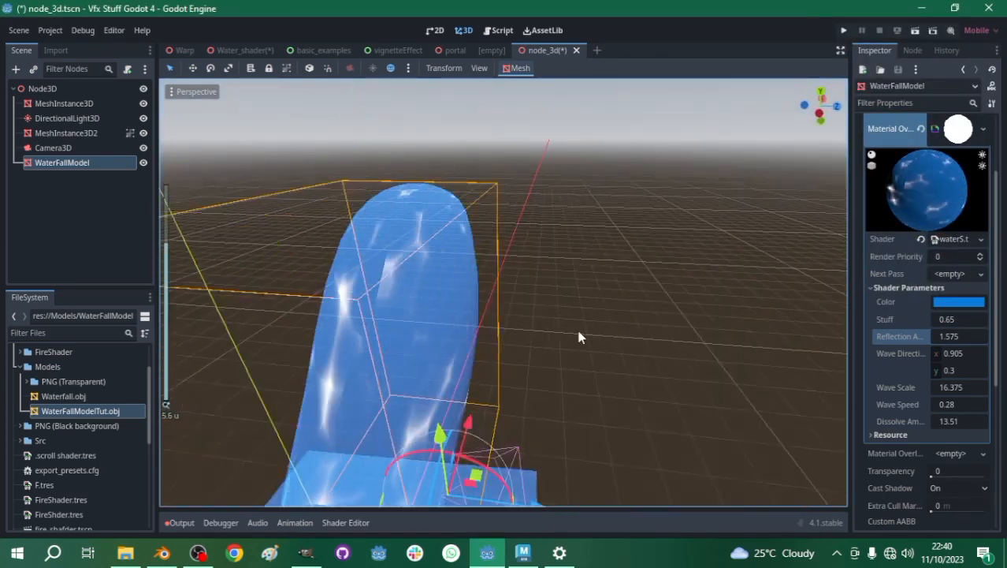
{"action": "left_click", "coordinate": [958, 353]}
{"action": "type", "text": "0"}
{"action": "key", "text": "Return"}
{"action": "scroll", "coordinate": [453, 358], "scroll_direction": "down", "scroll_amount": 6}
{"action": "middle_click_drag", "start_coordinate": [473, 306], "coordinate": [450, 276]}
{"action": "scroll", "coordinate": [450, 281], "scroll_direction": "up", "scroll_amount": 6}
{"action": "scroll", "coordinate": [409, 330], "scroll_direction": "down", "scroll_amount": 6}
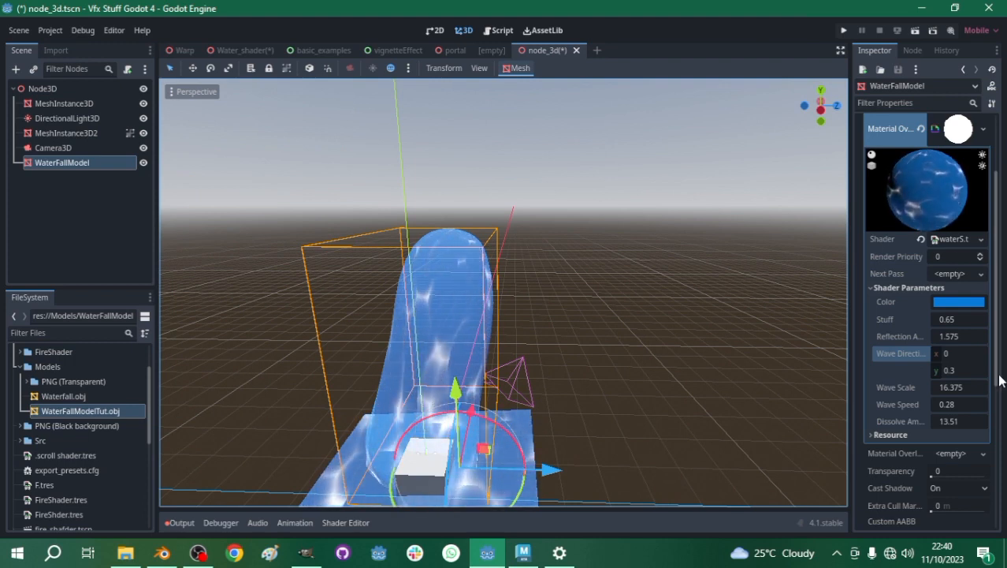
{"action": "left_click", "coordinate": [950, 354]}
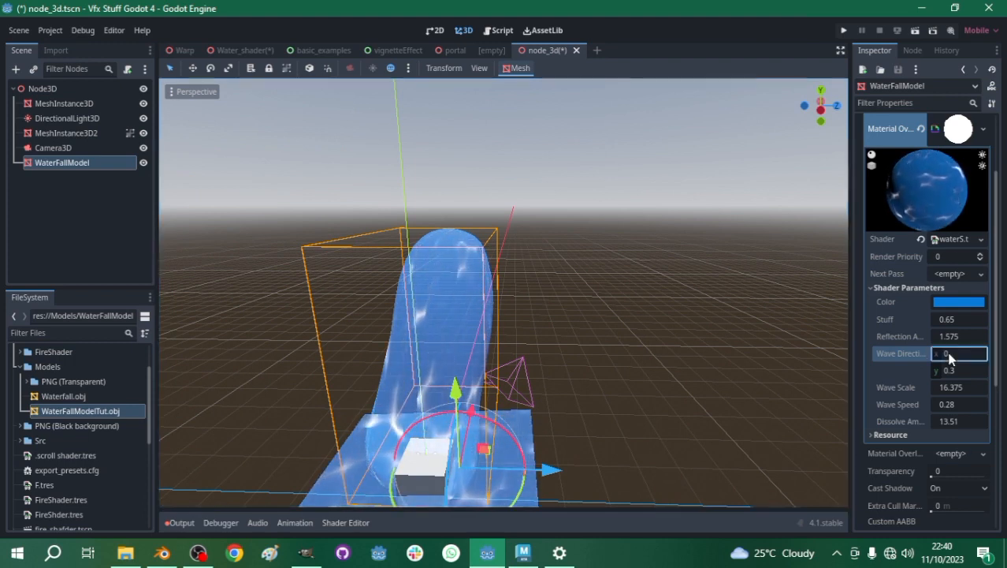
{"action": "left_click", "coordinate": [434, 334]}
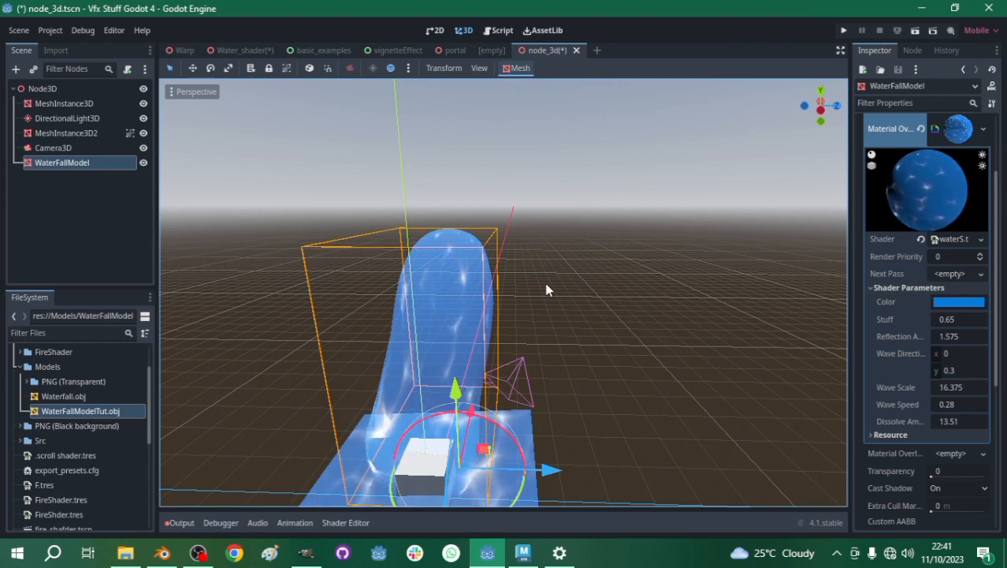
- Make the waterfall material's shader unique and save it as WaterFallShaderTut.tres
{"action": "left_click", "coordinate": [981, 239]}
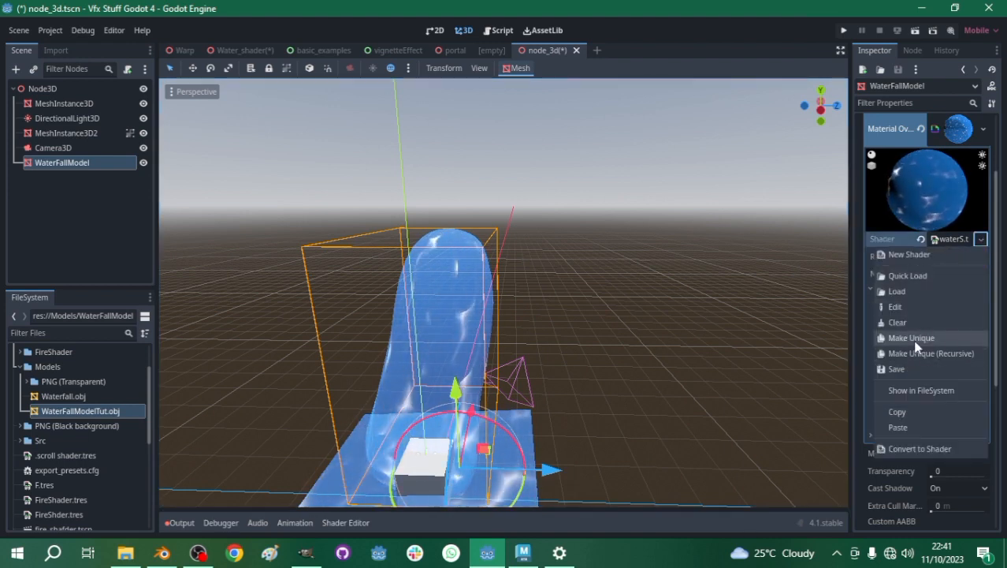
{"action": "left_click", "coordinate": [913, 339]}
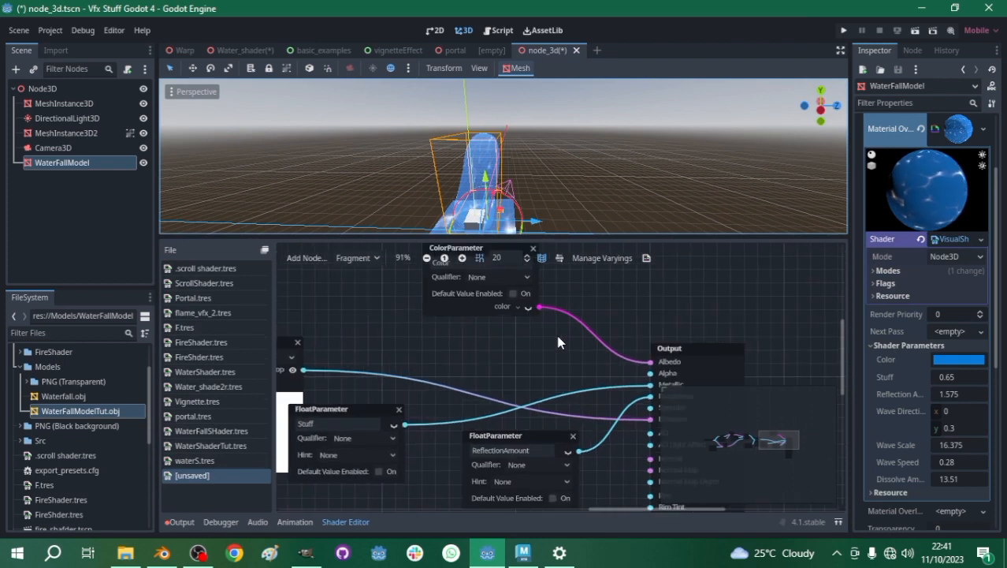
{"action": "left_click", "coordinate": [981, 240]}
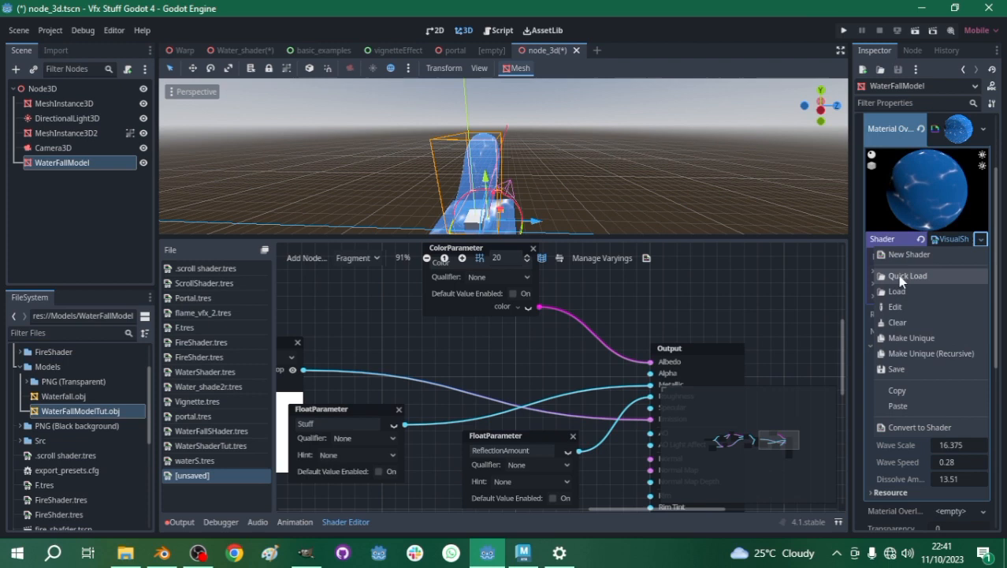
{"action": "left_click", "coordinate": [898, 368]}
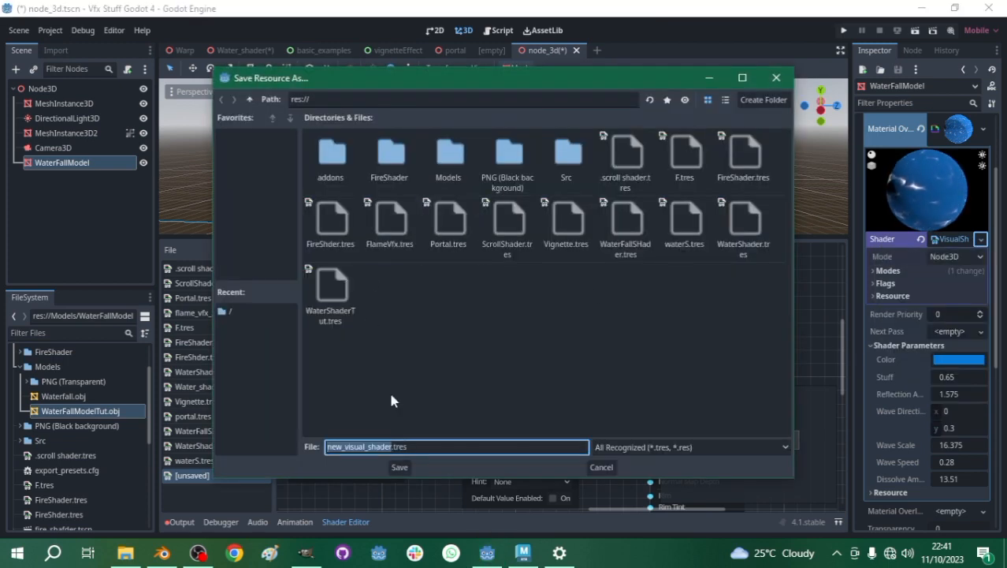
{"action": "left_click", "coordinate": [399, 469]}
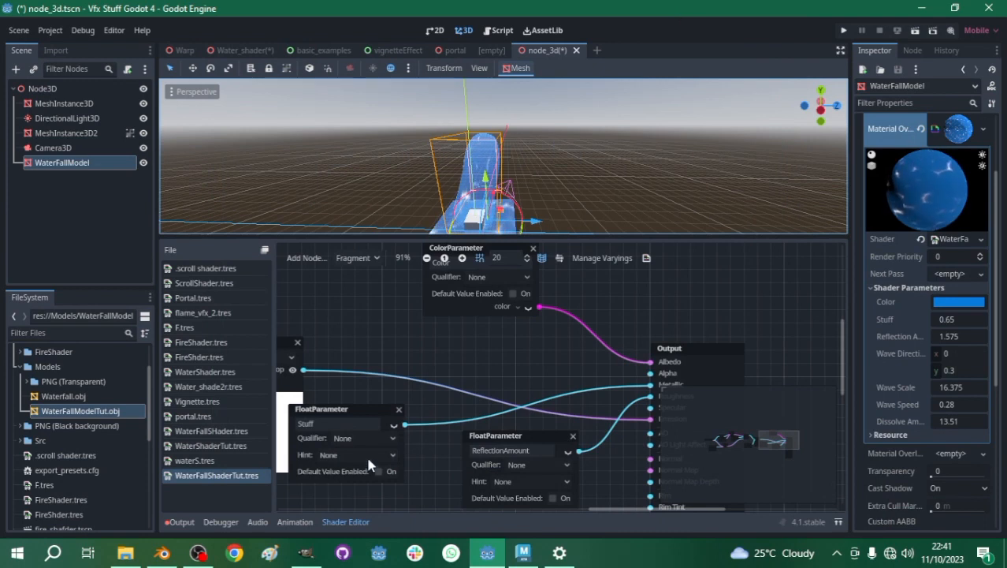
- Bypass the Sin FloatFunc by wiring the time input straight into input a of the wave-direction Multiply node, and move FloatFunc aside
{"action": "scroll", "coordinate": [378, 429], "scroll_direction": "down", "scroll_amount": 4, "text": "ctrl"}
{"action": "middle_click_drag", "start_coordinate": [360, 355], "coordinate": [740, 356]}
{"action": "scroll", "coordinate": [460, 337], "scroll_direction": "down", "scroll_amount": 1}
{"action": "scroll", "coordinate": [459, 363], "scroll_direction": "up", "scroll_amount": 4}
{"action": "scroll", "coordinate": [457, 361], "scroll_direction": "up", "scroll_amount": 3, "text": "ctrl"}
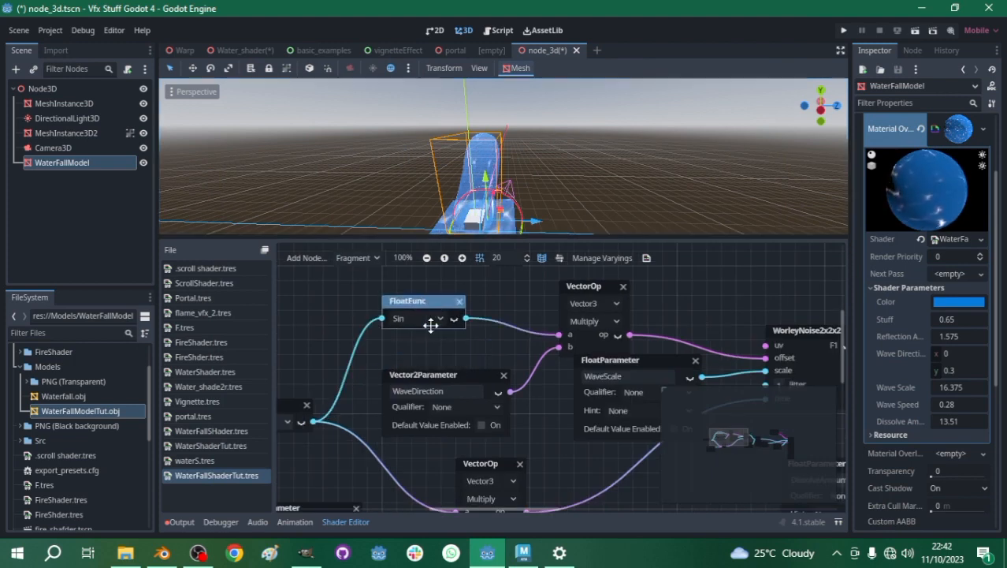
{"action": "scroll", "coordinate": [527, 349], "scroll_direction": "down", "scroll_amount": 2, "text": "ctrl"}
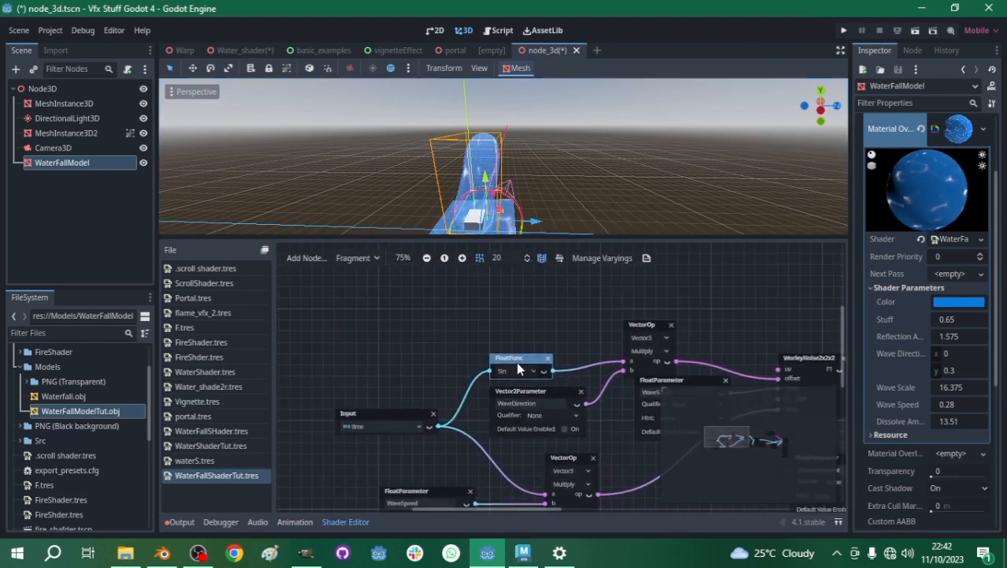
{"action": "scroll", "coordinate": [542, 356], "scroll_direction": "up", "scroll_amount": 1, "text": "ctrl"}
{"action": "scroll", "coordinate": [613, 382], "scroll_direction": "down", "scroll_amount": 1, "text": "ctrl"}
{"action": "scroll", "coordinate": [567, 354], "scroll_direction": "up", "scroll_amount": 1, "text": "ctrl"}
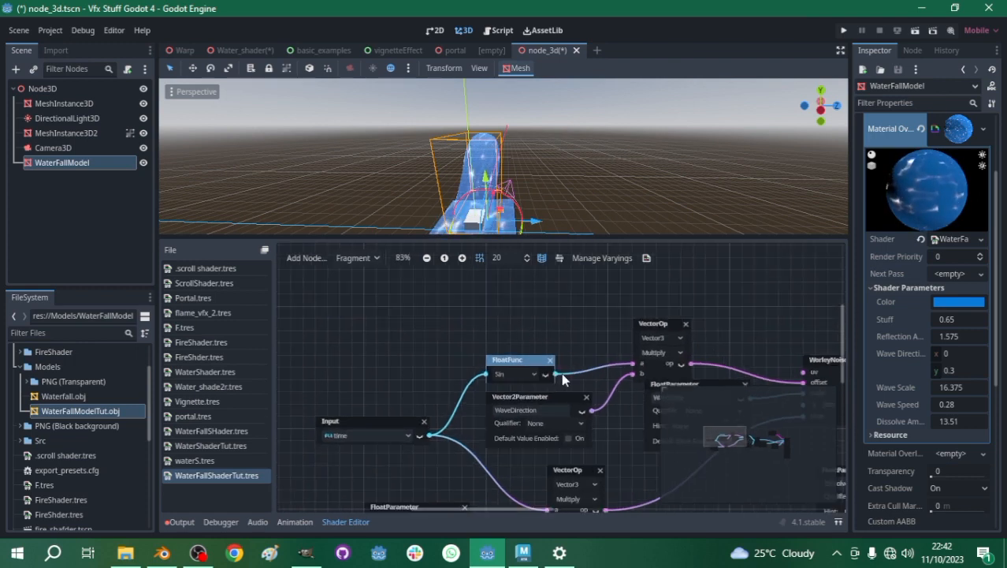
{"action": "middle_click_drag", "start_coordinate": [562, 380], "coordinate": [499, 343]}
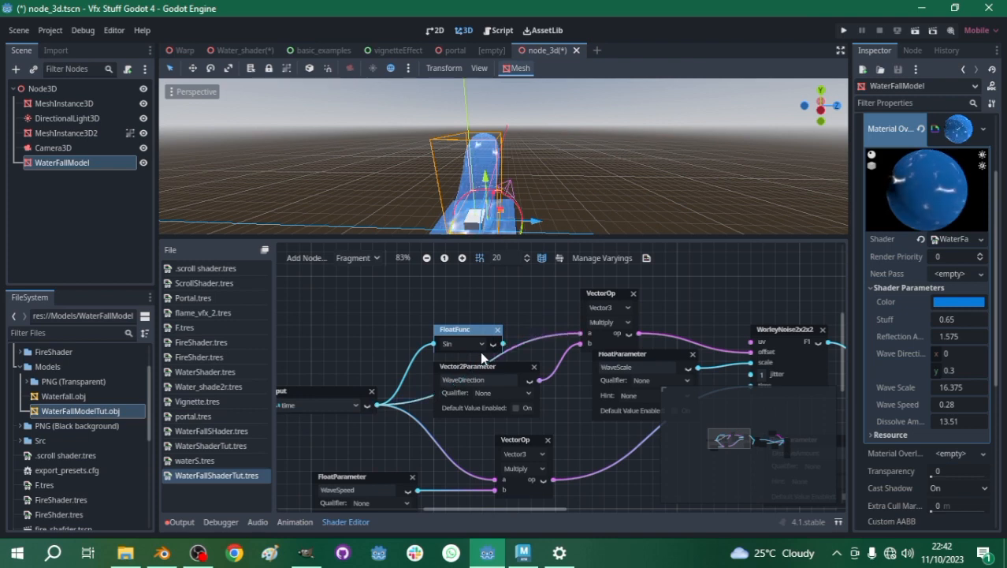
{"action": "left_click_drag", "start_coordinate": [468, 329], "coordinate": [444, 297]}
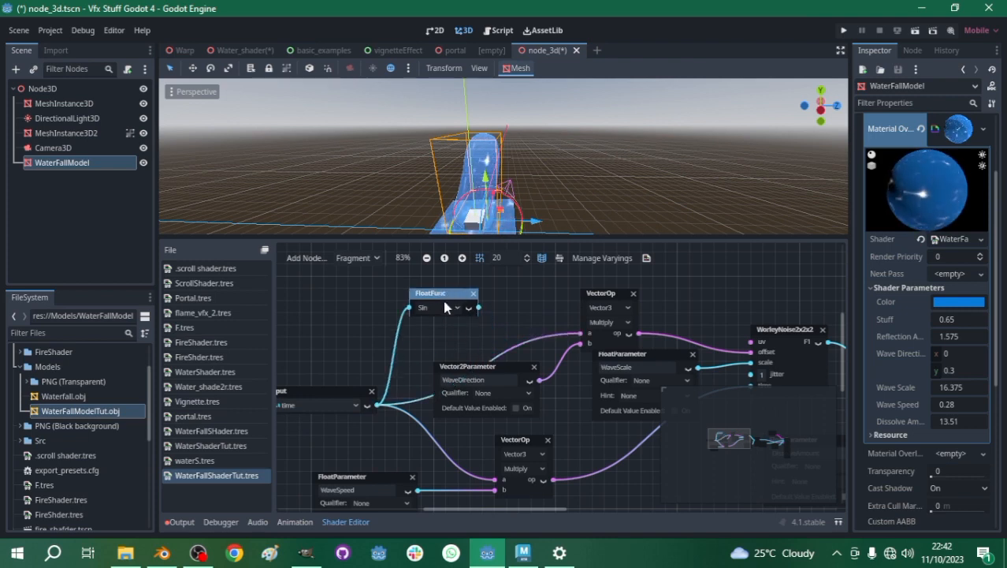
- Enlarge the 3D view and set the y component of the waterfall's Wave Direction to -1.01
{"action": "scroll", "coordinate": [478, 183], "scroll_direction": "up", "scroll_amount": 5}
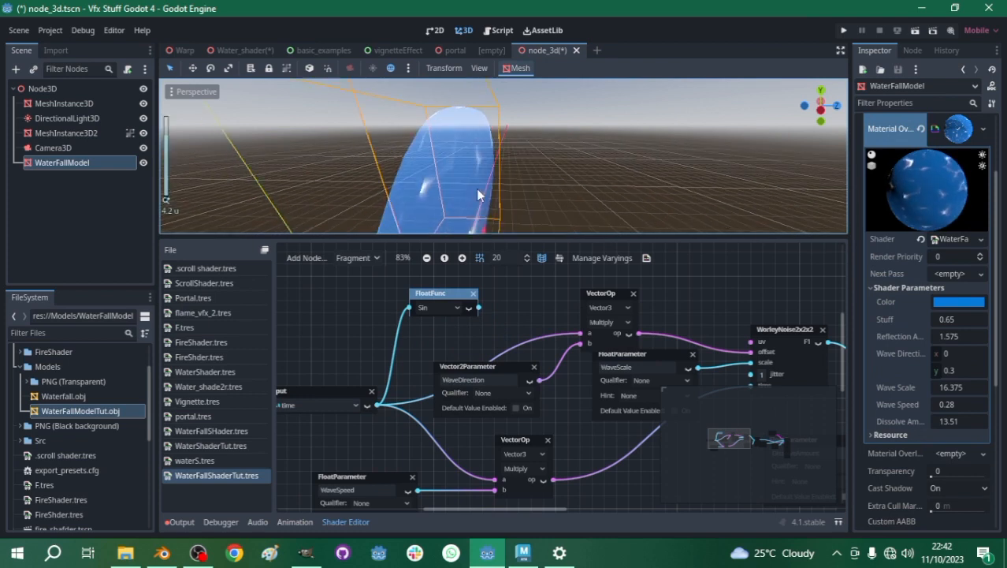
{"action": "left_click_drag", "start_coordinate": [517, 236], "coordinate": [520, 341]}
{"action": "scroll", "coordinate": [360, 220], "scroll_direction": "down", "scroll_amount": 5}
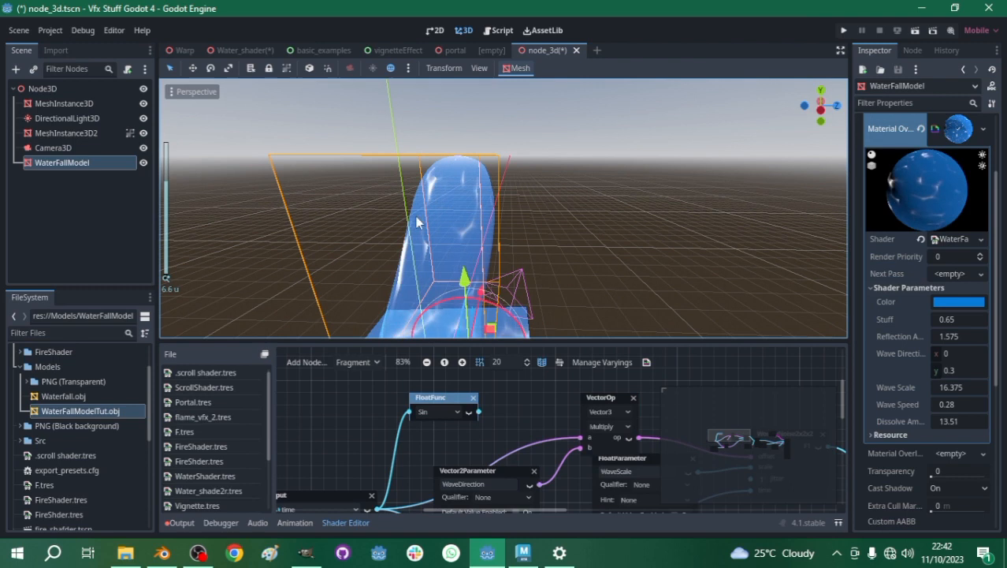
{"action": "left_click", "coordinate": [951, 371]}
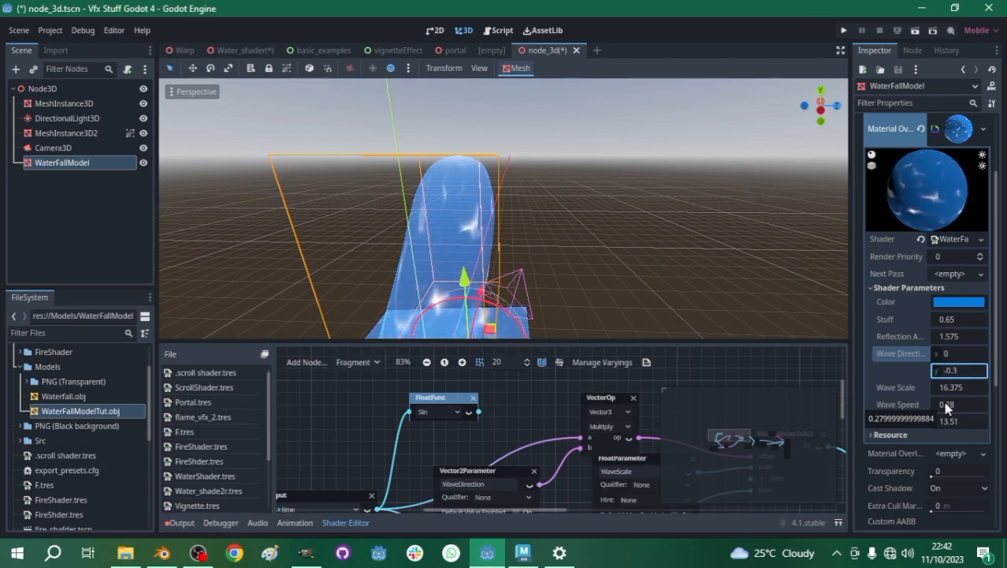
{"action": "mouse_move", "coordinate": [954, 373]}
{"action": "left_mouse_down"}
{"action": "mouse_move", "coordinate": [965, 373]}
{"action": "mouse_move", "coordinate": [945, 371]}
{"action": "left_mouse_up"}
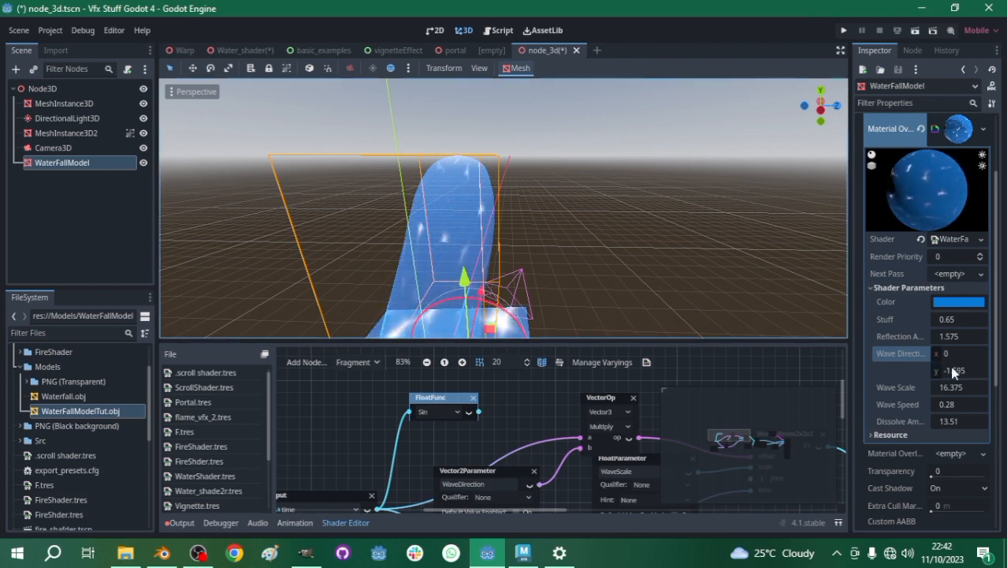
{"action": "scroll", "coordinate": [480, 234], "scroll_direction": "down", "scroll_amount": 3}
{"action": "scroll", "coordinate": [470, 245], "scroll_direction": "up", "scroll_amount": 5}
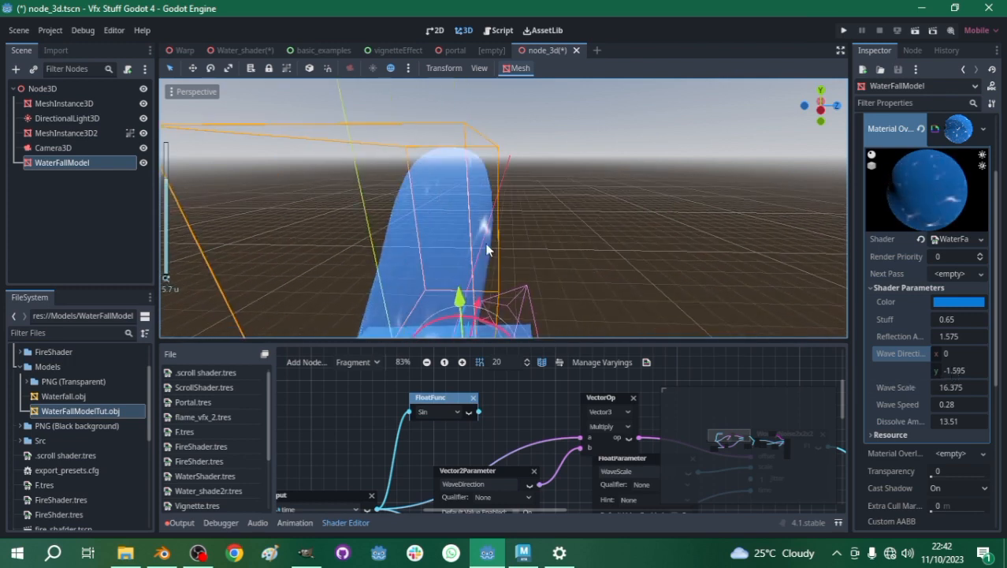
{"action": "scroll", "coordinate": [453, 245], "scroll_direction": "down", "scroll_amount": 3}
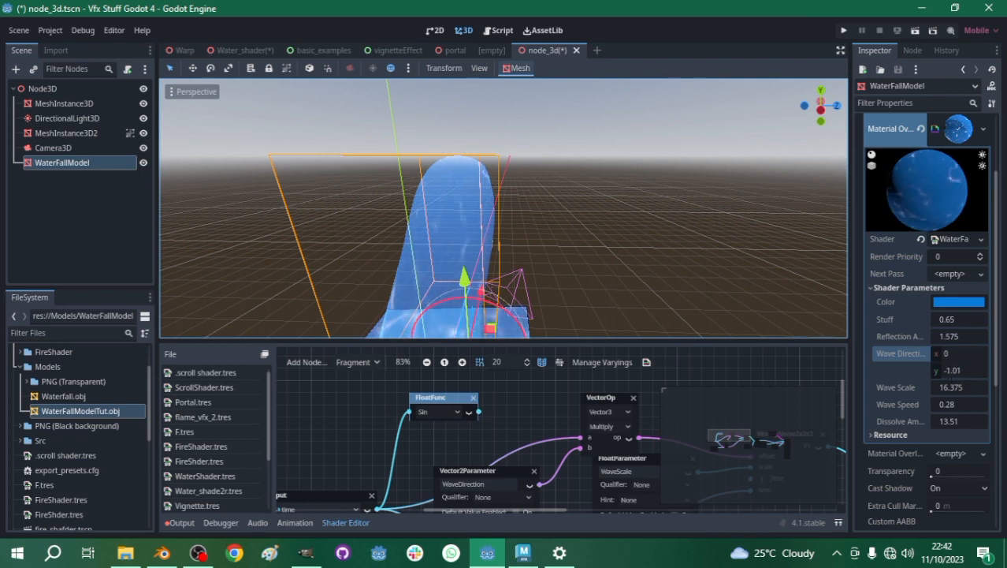
- Check the flow along the waterfall mesh and set its Dissolve Amount to 5.84
{"action": "scroll", "coordinate": [573, 250], "scroll_direction": "down", "scroll_amount": 3}
{"action": "middle_click_drag", "start_coordinate": [573, 250], "coordinate": [593, 217]}
{"action": "scroll", "coordinate": [507, 247], "scroll_direction": "up", "scroll_amount": 1}
{"action": "scroll", "coordinate": [504, 246], "scroll_direction": "up", "scroll_amount": 5}
{"action": "scroll", "coordinate": [503, 248], "scroll_direction": "down", "scroll_amount": 5}
{"action": "middle_click_drag", "start_coordinate": [503, 249], "coordinate": [393, 243]}
{"action": "scroll", "coordinate": [410, 244], "scroll_direction": "up", "scroll_amount": 4}
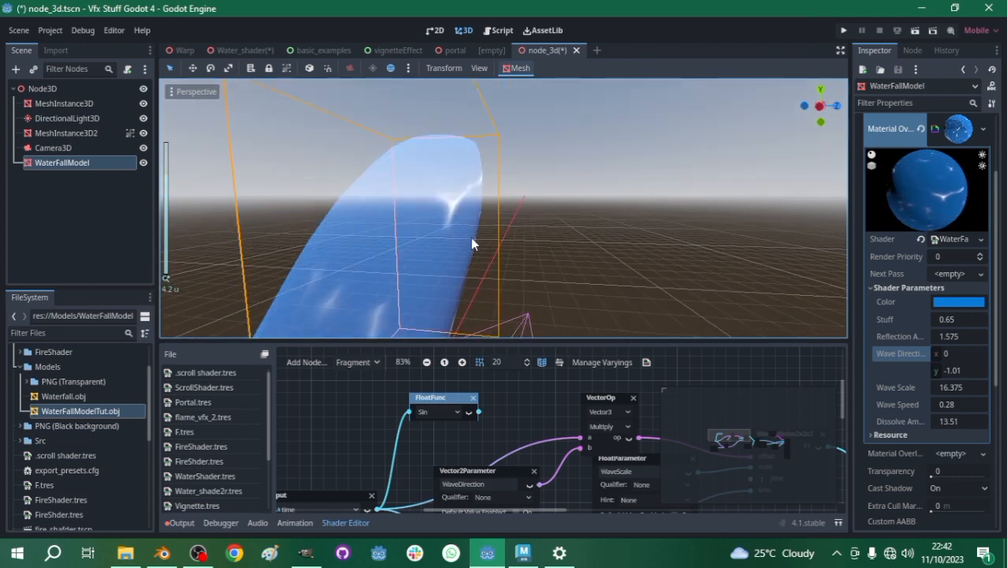
{"action": "scroll", "coordinate": [470, 238], "scroll_direction": "up", "scroll_amount": 1}
{"action": "scroll", "coordinate": [535, 182], "scroll_direction": "down", "scroll_amount": 3}
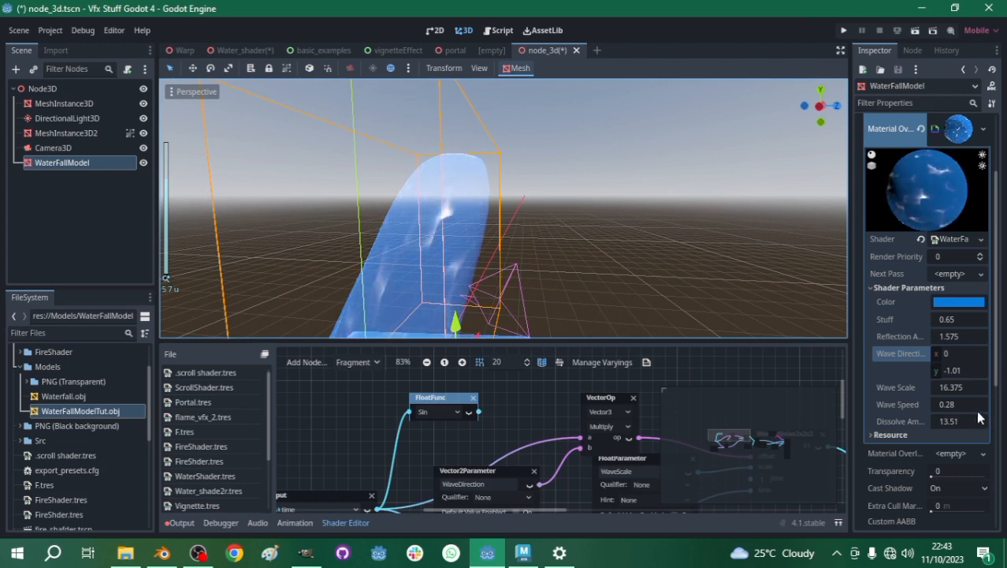
{"action": "mouse_move", "coordinate": [949, 421]}
{"action": "left_mouse_down"}
{"action": "mouse_move", "coordinate": [905, 421]}
{"action": "mouse_move", "coordinate": [949, 421]}
{"action": "left_mouse_up"}
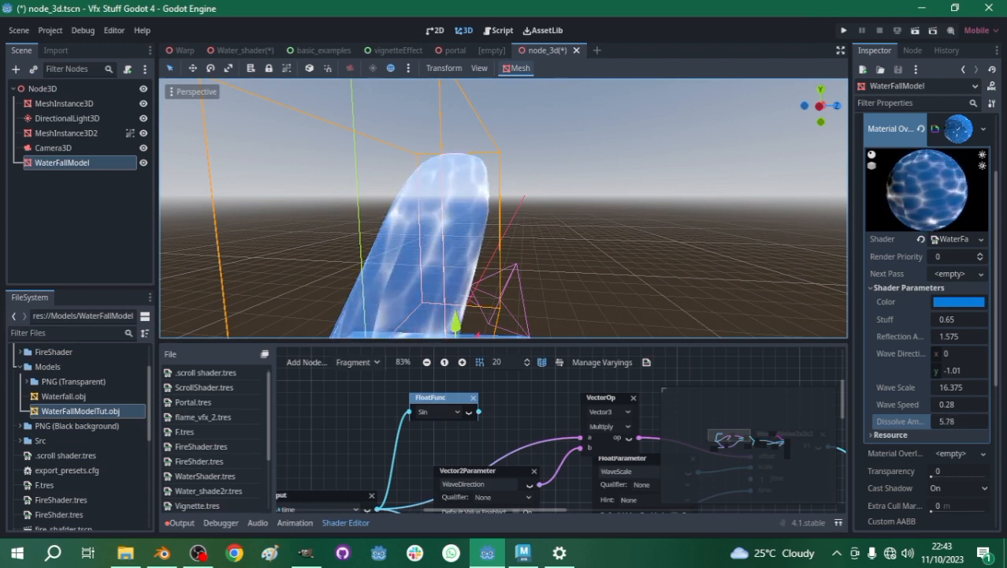
{"action": "scroll", "coordinate": [558, 245], "scroll_direction": "down", "scroll_amount": 5}
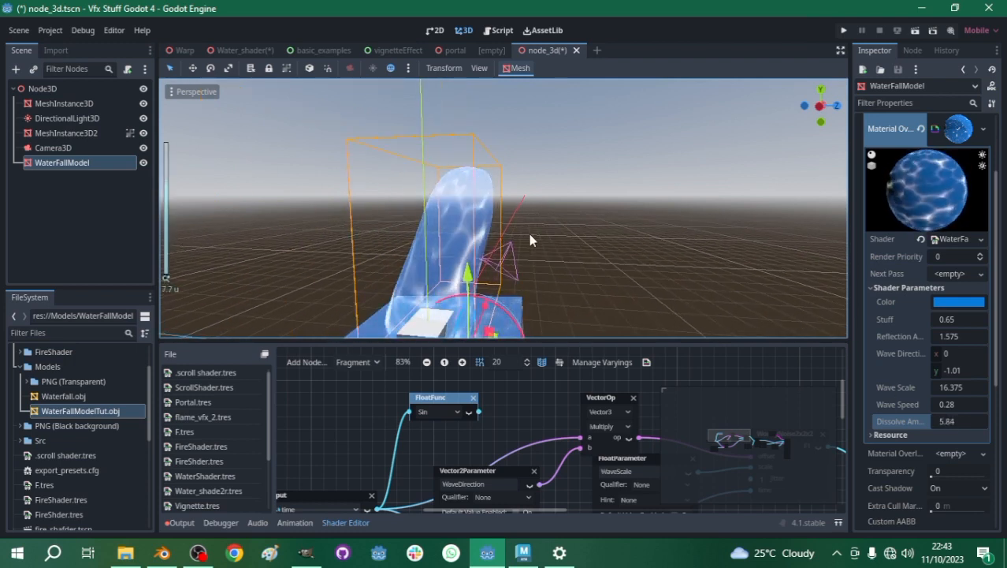
- Examine the waterfall's wave pattern from several angles and compare it with the finished waterfall in the Water_shader scene
{"action": "scroll", "coordinate": [529, 233], "scroll_direction": "up", "scroll_amount": 7}
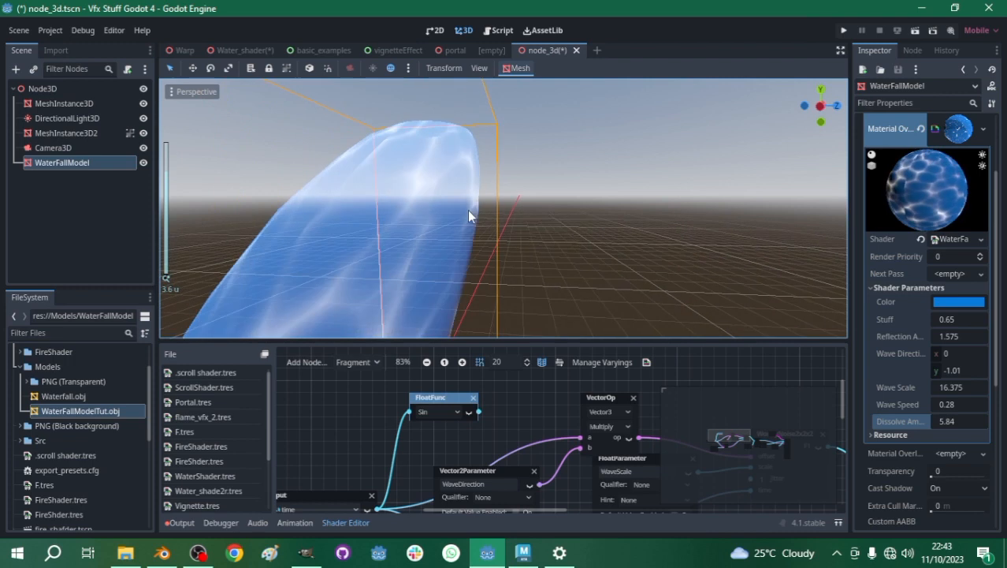
{"action": "middle_click_drag", "start_coordinate": [468, 209], "coordinate": [499, 217]}
{"action": "scroll", "coordinate": [501, 205], "scroll_direction": "down", "scroll_amount": 3}
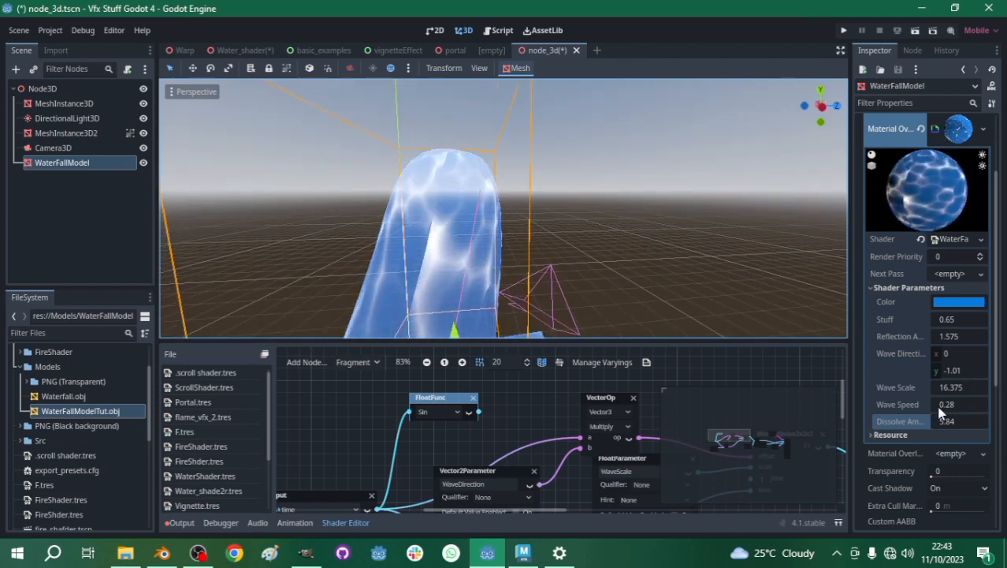
{"action": "scroll", "coordinate": [429, 253], "scroll_direction": "up", "scroll_amount": 4}
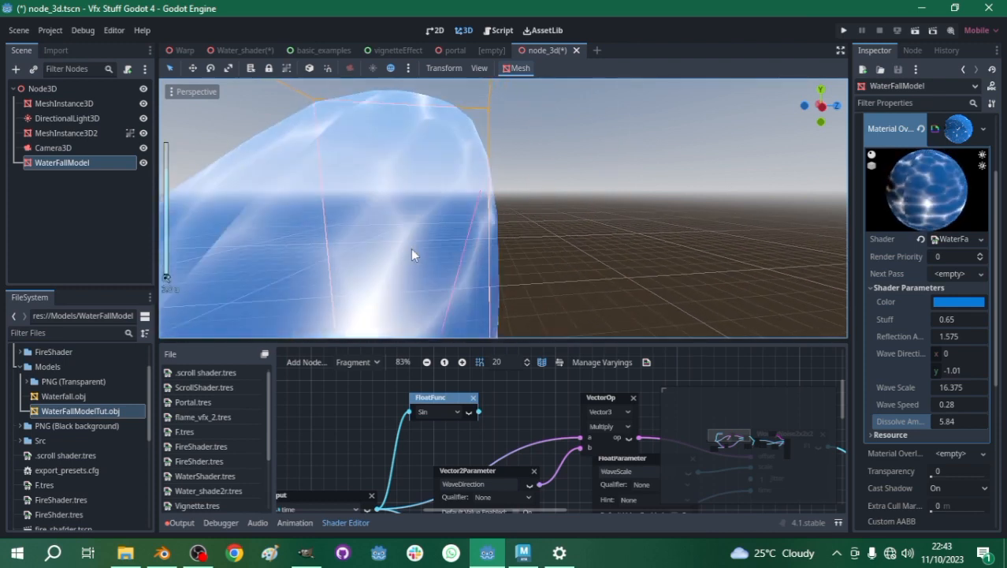
{"action": "scroll", "coordinate": [411, 249], "scroll_direction": "down", "scroll_amount": 3}
{"action": "scroll", "coordinate": [418, 268], "scroll_direction": "up", "scroll_amount": 2}
{"action": "scroll", "coordinate": [390, 262], "scroll_direction": "down", "scroll_amount": 6}
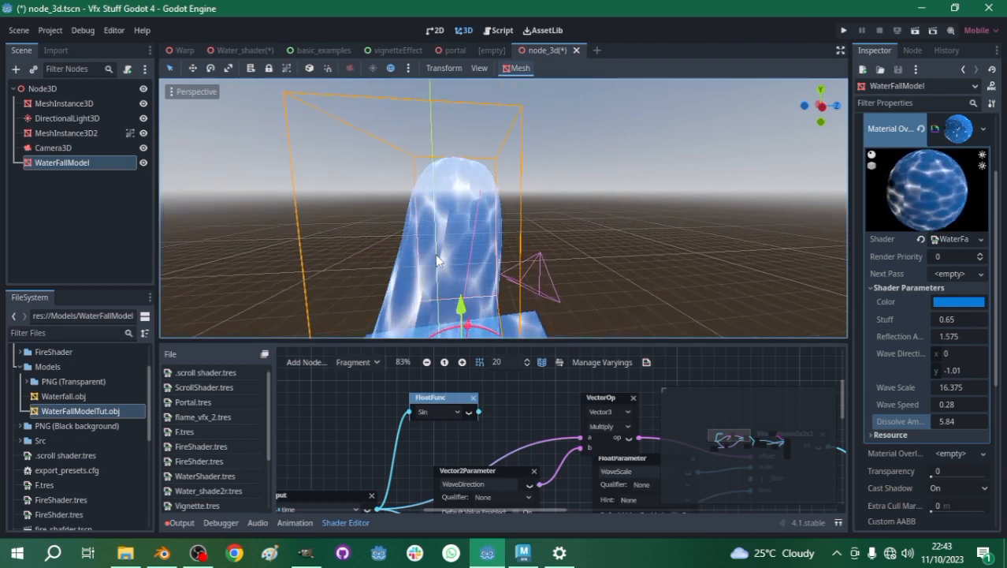
{"action": "scroll", "coordinate": [426, 272], "scroll_direction": "up", "scroll_amount": 3}
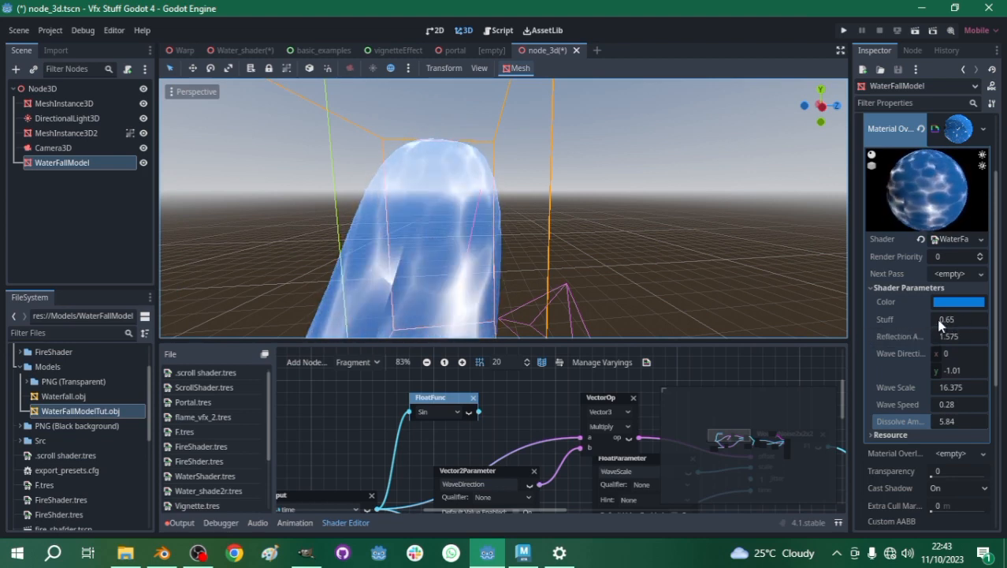
{"action": "scroll", "coordinate": [526, 228], "scroll_direction": "down", "scroll_amount": 3}
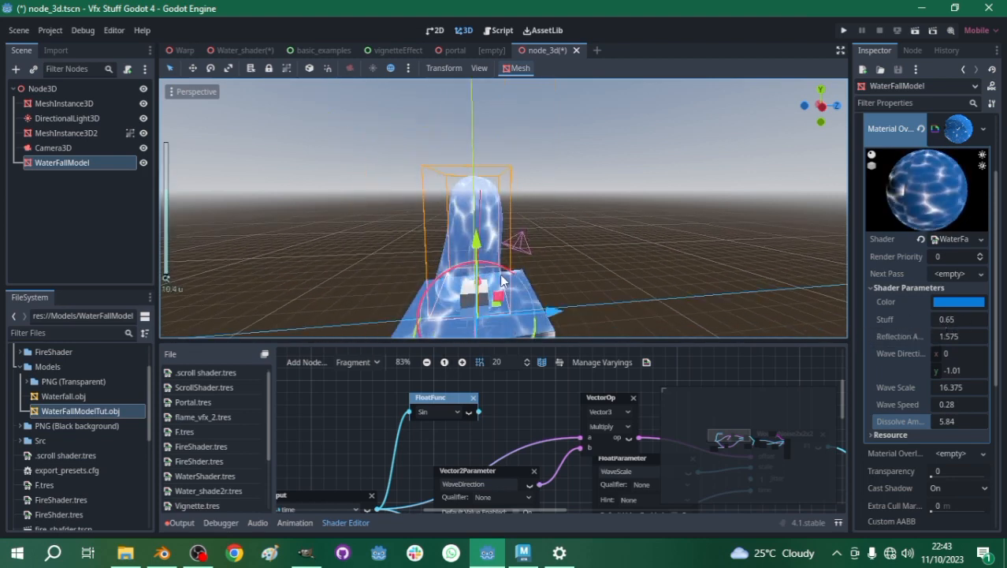
{"action": "scroll", "coordinate": [525, 246], "scroll_direction": "up", "scroll_amount": 3}
{"action": "scroll", "coordinate": [536, 232], "scroll_direction": "down", "scroll_amount": 5}
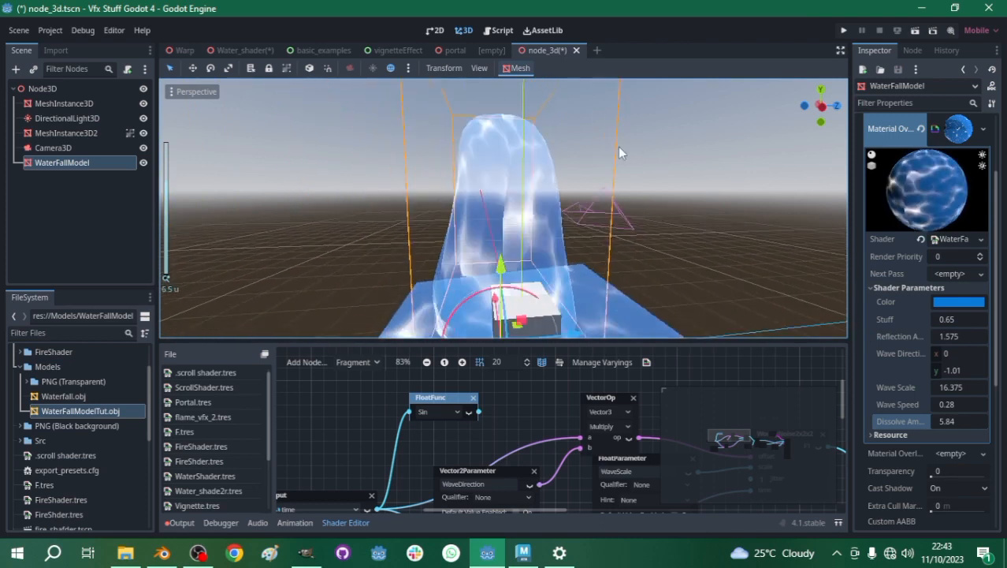
{"action": "scroll", "coordinate": [516, 281], "scroll_direction": "up", "scroll_amount": 2}
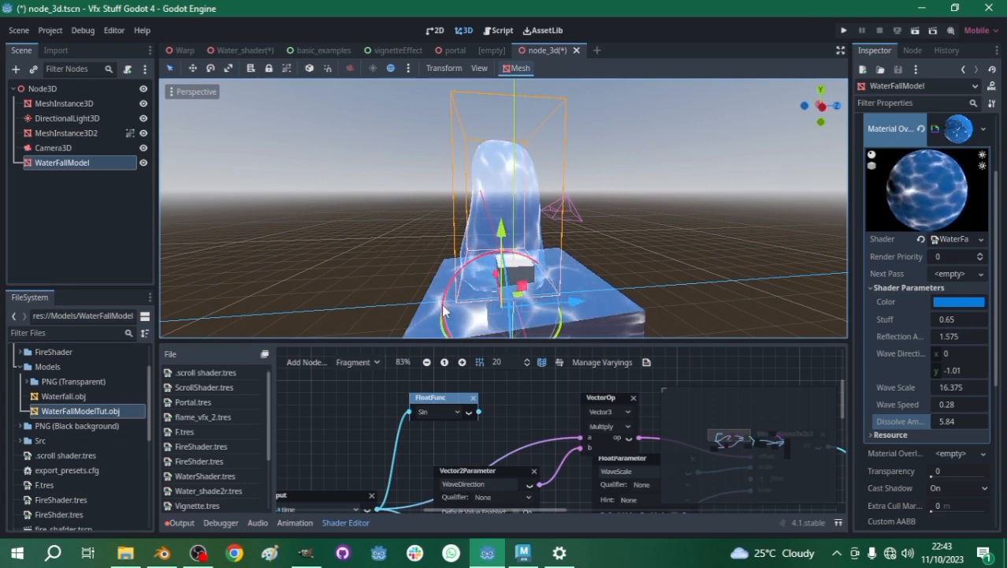
{"action": "left_click", "coordinate": [240, 50]}
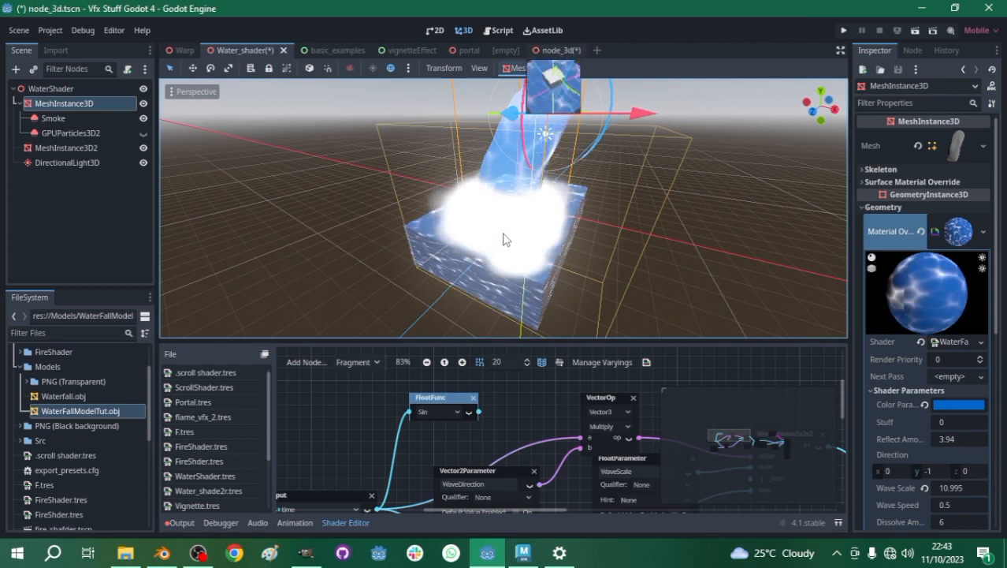
{"action": "left_click", "coordinate": [555, 49]}
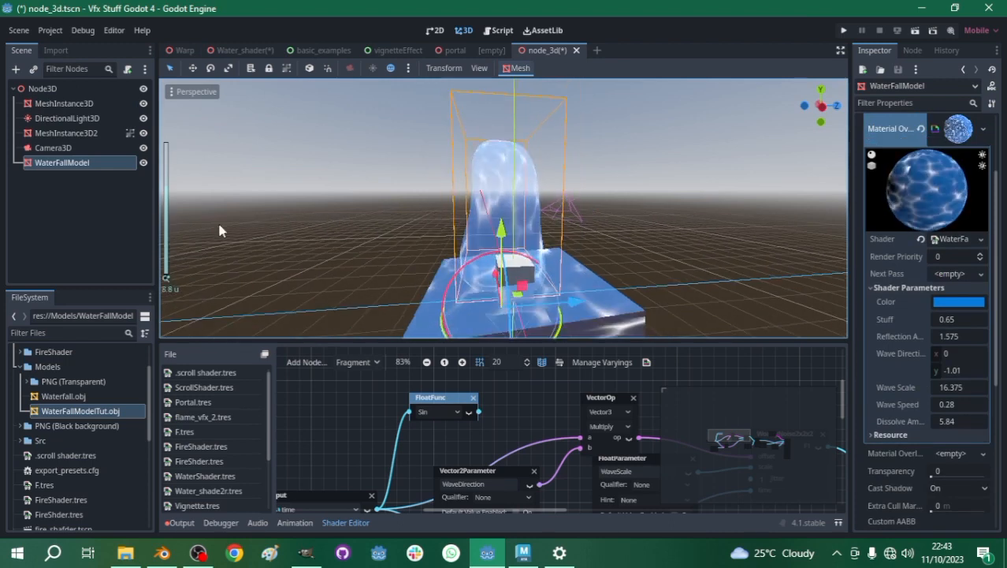
- Add a GPUParticles3D node under WaterFallModel and assign a new QuadMesh to its draw pass 1
{"action": "left_click", "coordinate": [15, 69]}
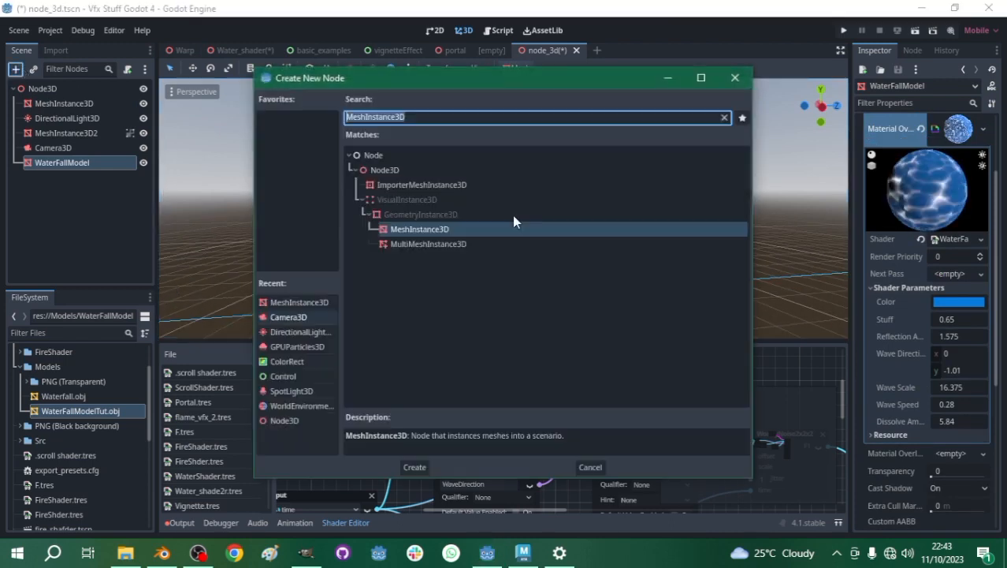
{"action": "left_click", "coordinate": [300, 346]}
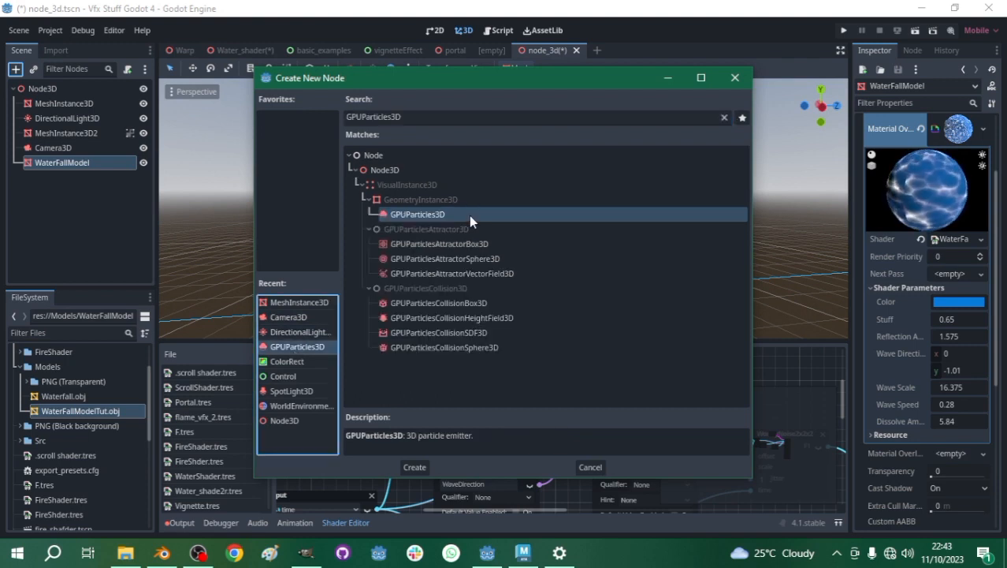
{"action": "key", "text": "Escape"}
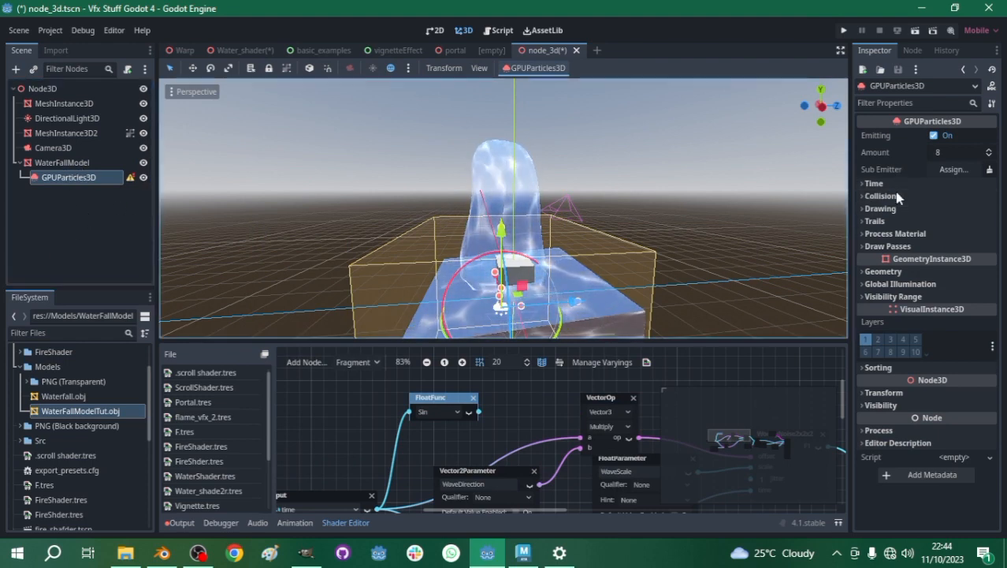
{"action": "left_click", "coordinate": [887, 246]}
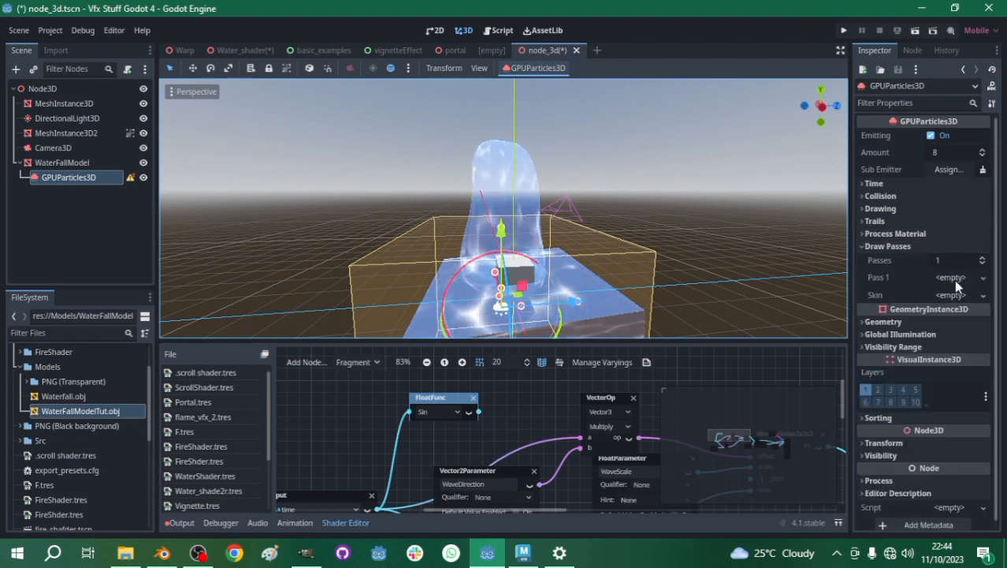
{"action": "left_click", "coordinate": [954, 279]}
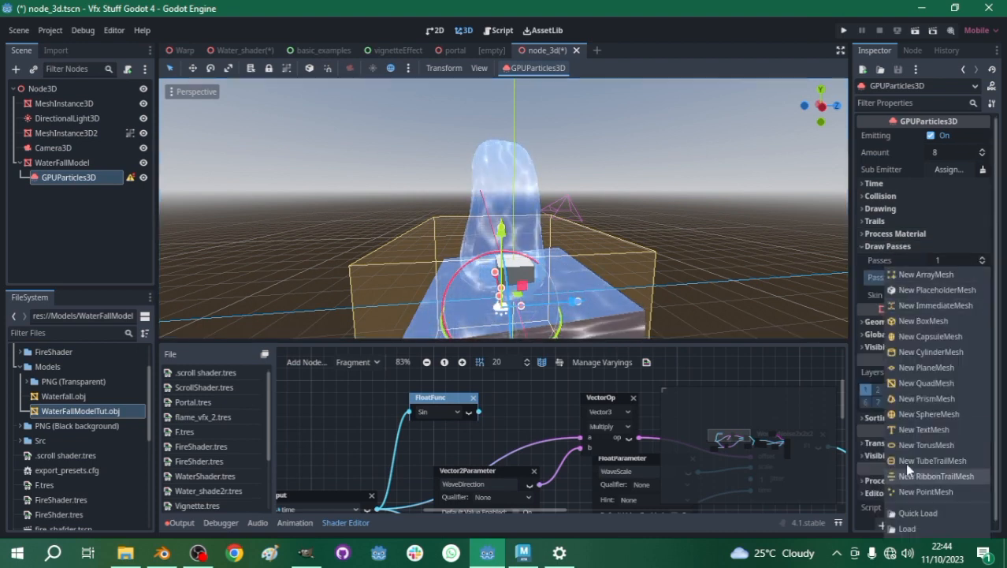
{"action": "left_click", "coordinate": [914, 384]}
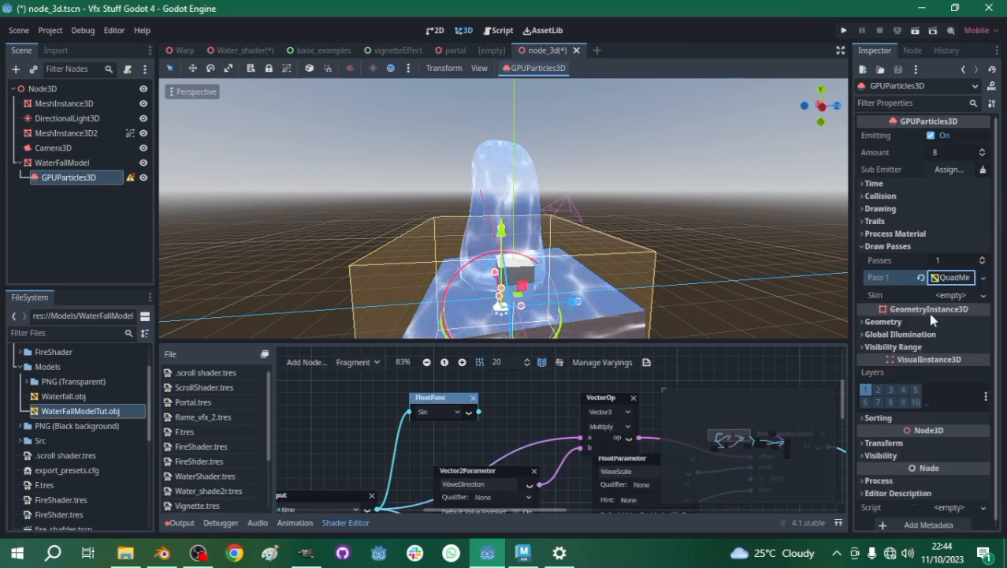
- Assign a new ParticleProcessMaterial to the GPUParticles3D node and raise the emitter to about mid-height of the waterfall
{"action": "left_click", "coordinate": [895, 234]}
{"action": "left_click", "coordinate": [952, 248]}
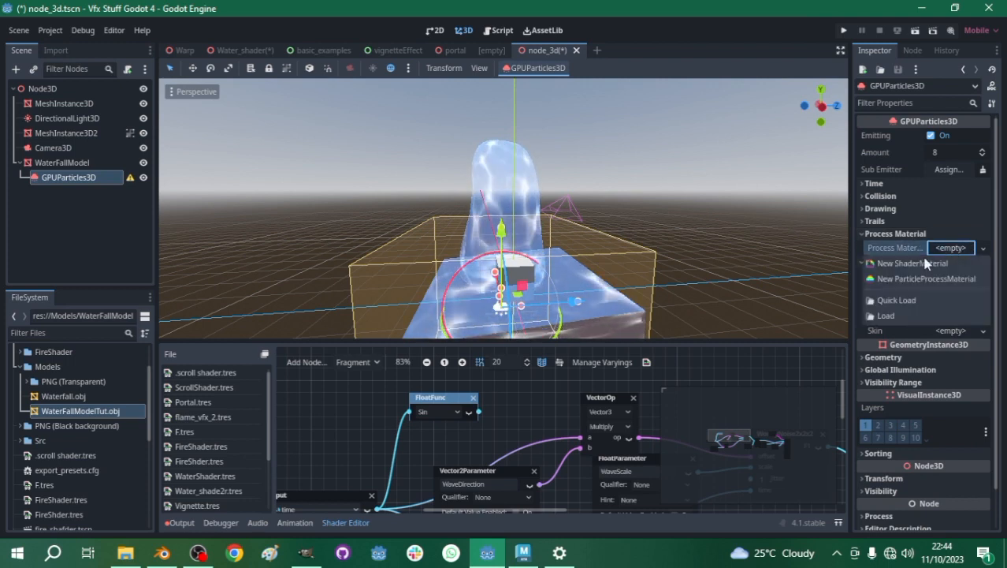
{"action": "left_click", "coordinate": [927, 278]}
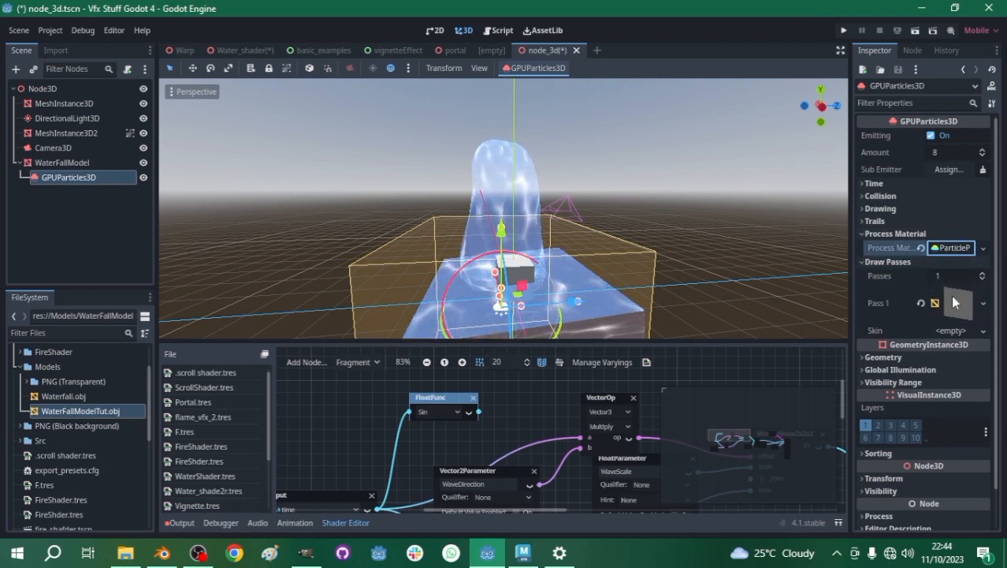
{"action": "left_click_drag", "start_coordinate": [501, 231], "coordinate": [550, 205]}
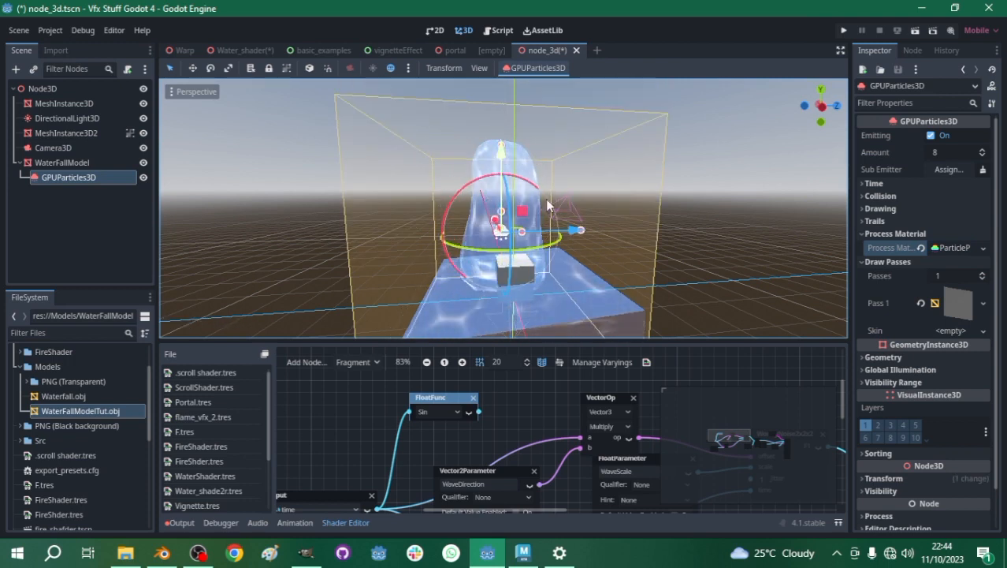
- Give the QuadMesh in draw pass 1 a new StandardMaterial3D and open that material for editing
{"action": "left_click", "coordinate": [955, 302]}
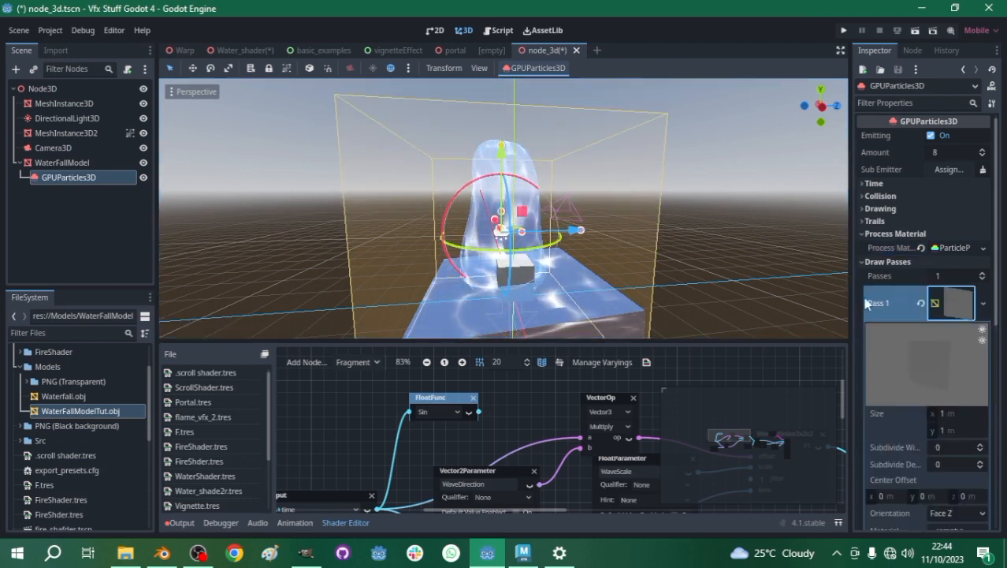
{"action": "scroll", "coordinate": [893, 378], "scroll_direction": "down", "scroll_amount": 6}
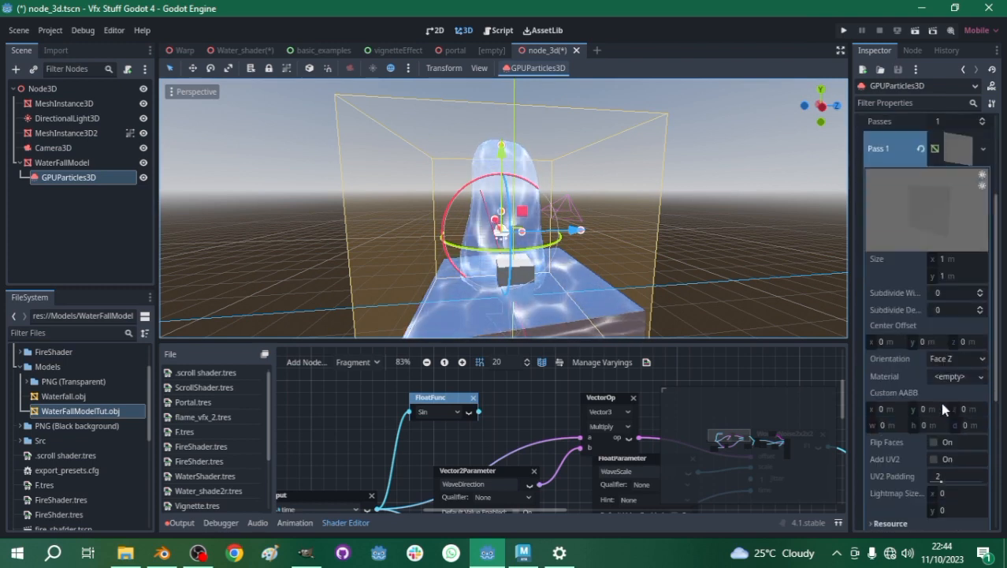
{"action": "scroll", "coordinate": [927, 418], "scroll_direction": "up", "scroll_amount": 4}
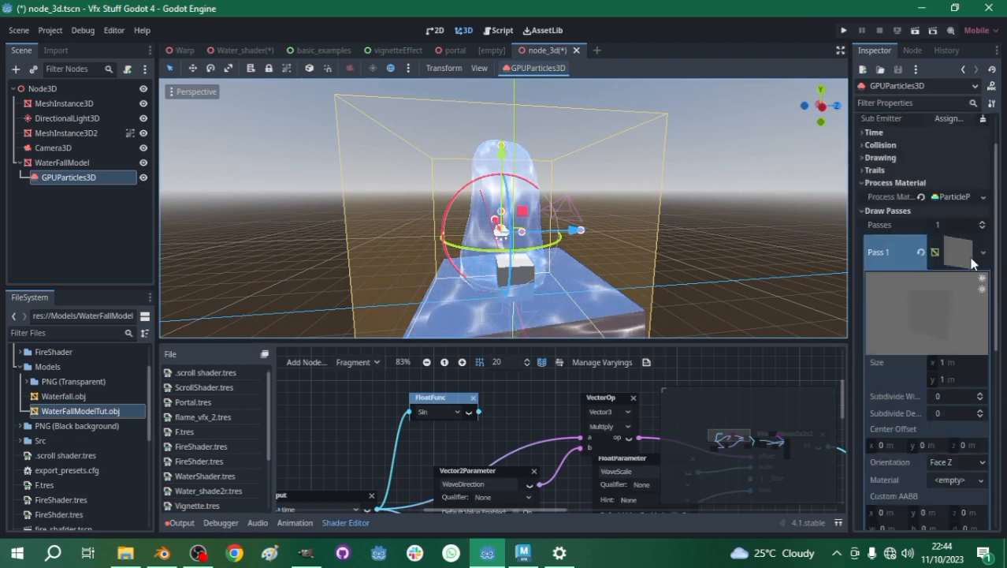
{"action": "scroll", "coordinate": [938, 451], "scroll_direction": "down", "scroll_amount": 1}
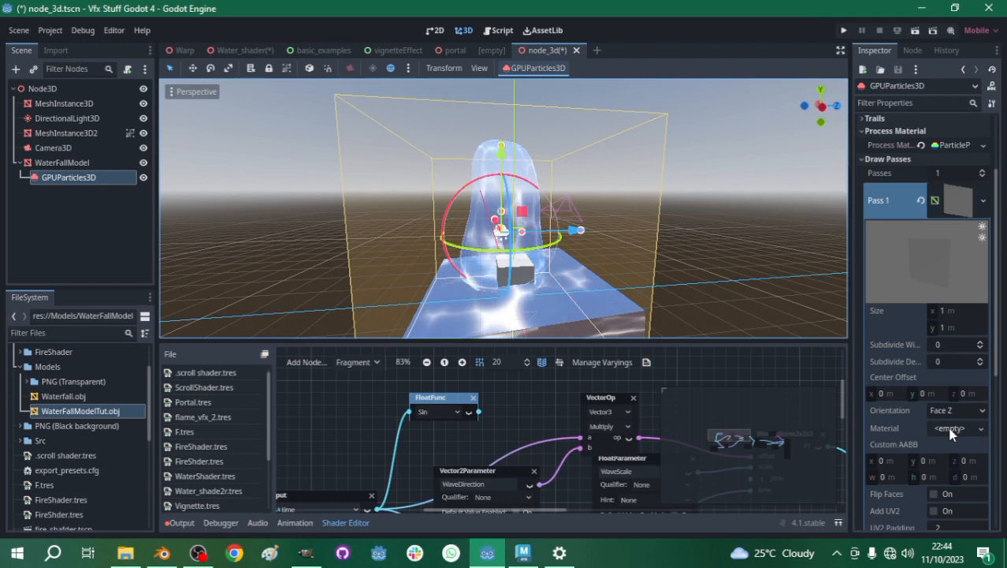
{"action": "left_click", "coordinate": [952, 429]}
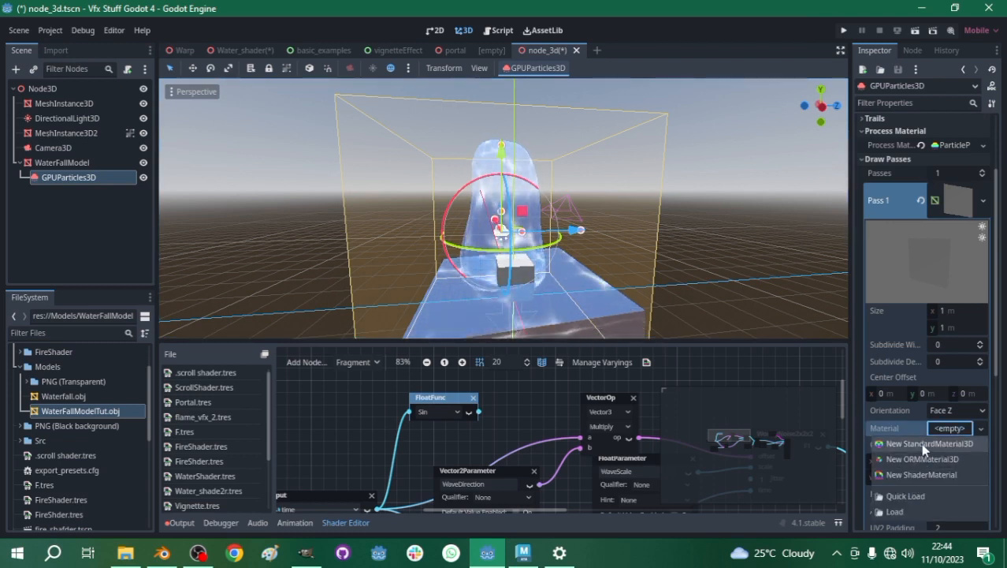
{"action": "left_click", "coordinate": [920, 445]}
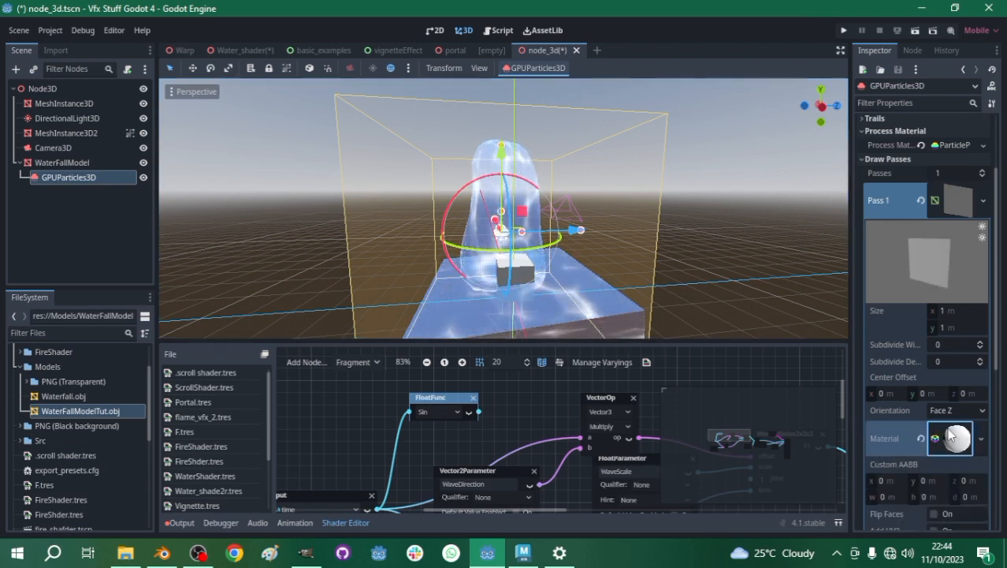
{"action": "middle_click_drag", "start_coordinate": [377, 156], "coordinate": [458, 185]}
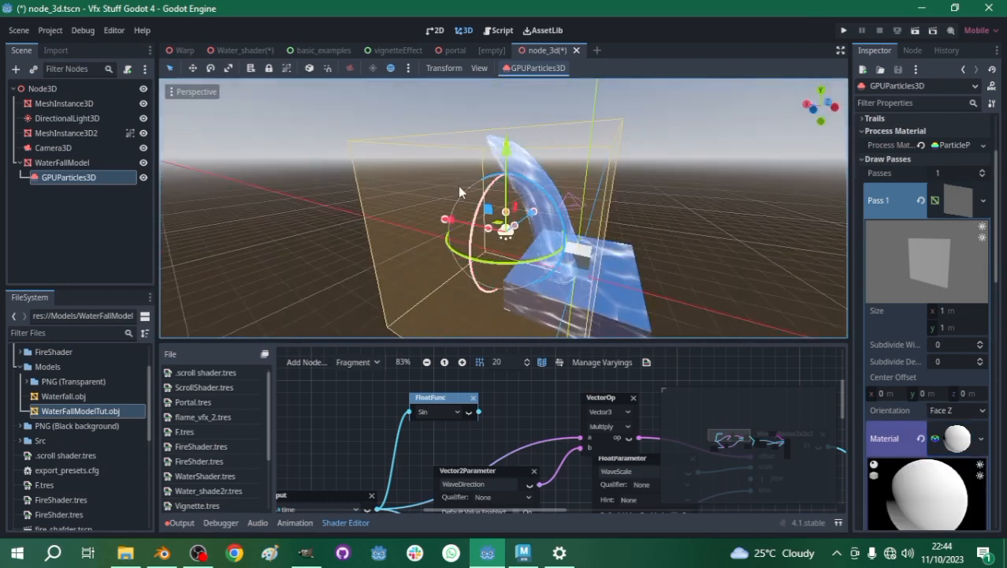
- Expand the Albedo settings of the quad mesh's StandardMaterial3D
{"action": "left_click", "coordinate": [950, 145]}
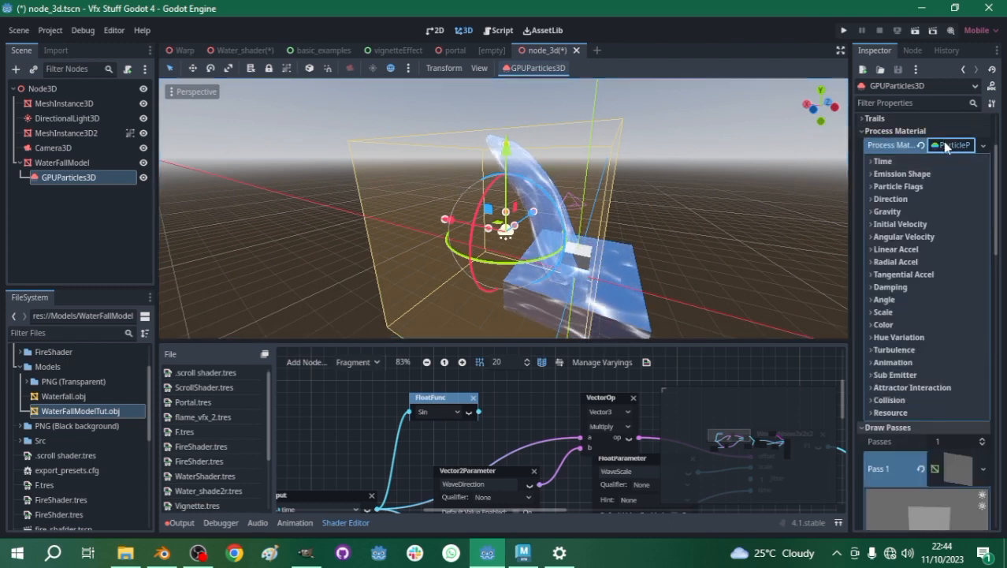
{"action": "left_click", "coordinate": [950, 145]}
{"action": "scroll", "coordinate": [551, 228], "scroll_direction": "up", "scroll_amount": 6}
{"action": "scroll", "coordinate": [740, 242], "scroll_direction": "down", "scroll_amount": 5}
{"action": "scroll", "coordinate": [891, 249], "scroll_direction": "down", "scroll_amount": 10}
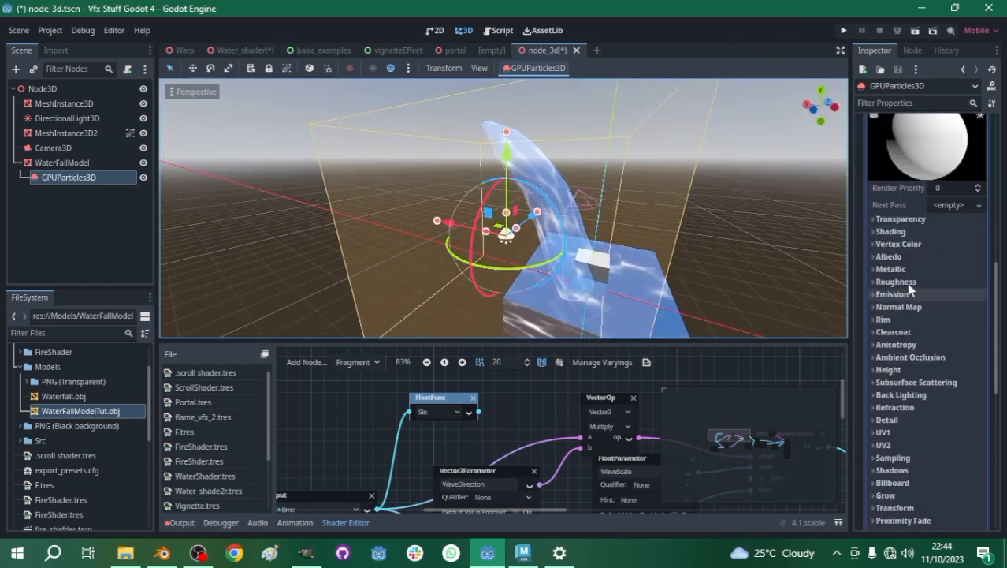
{"action": "left_click", "coordinate": [888, 256]}
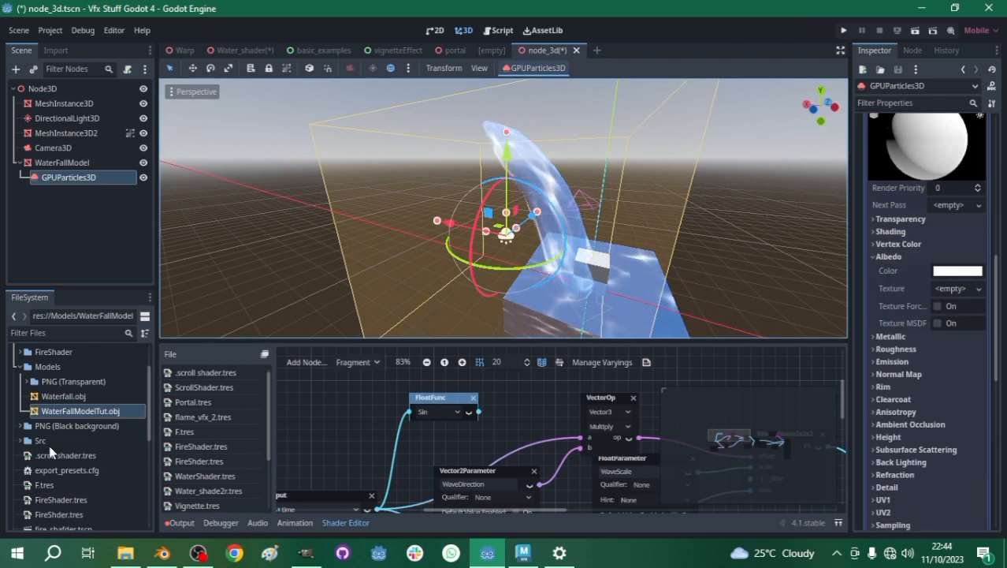
- Assign smoke_07.png from the PNG (Black background) folder as the quad material's albedo texture
{"action": "scroll", "coordinate": [43, 441], "scroll_direction": "up", "scroll_amount": 3}
{"action": "left_click", "coordinate": [19, 413]}
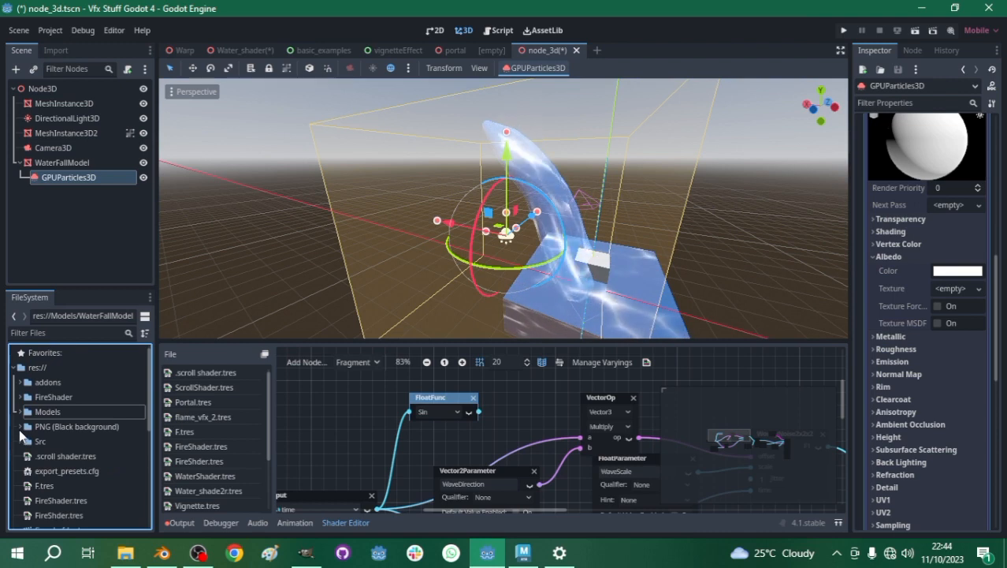
{"action": "scroll", "coordinate": [63, 437], "scroll_direction": "down", "scroll_amount": 3}
{"action": "scroll", "coordinate": [71, 441], "scroll_direction": "up", "scroll_amount": 3}
{"action": "scroll", "coordinate": [64, 449], "scroll_direction": "down", "scroll_amount": 2}
{"action": "scroll", "coordinate": [63, 451], "scroll_direction": "down", "scroll_amount": 4}
{"action": "scroll", "coordinate": [63, 457], "scroll_direction": "up", "scroll_amount": 6}
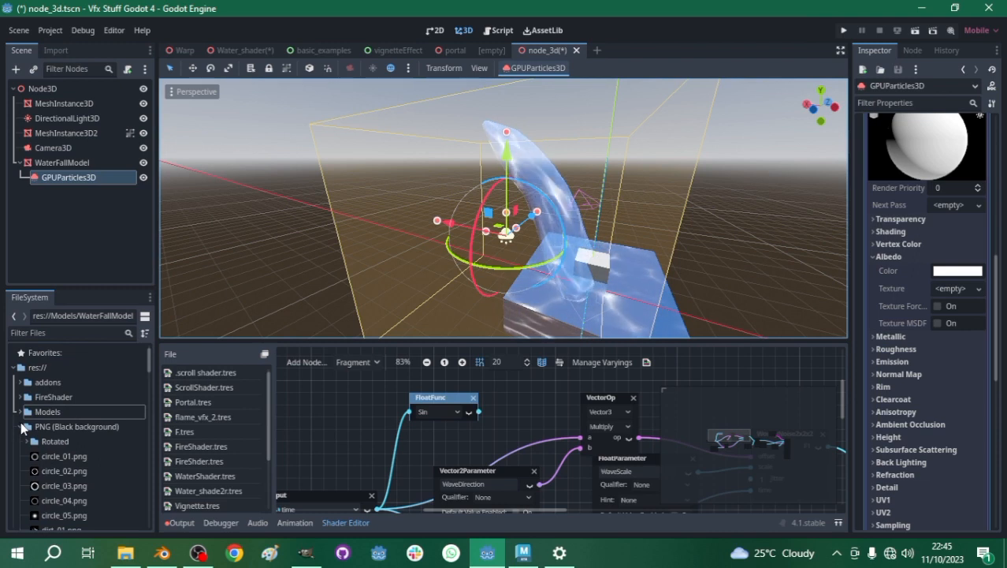
{"action": "scroll", "coordinate": [38, 438], "scroll_direction": "up", "scroll_amount": 3}
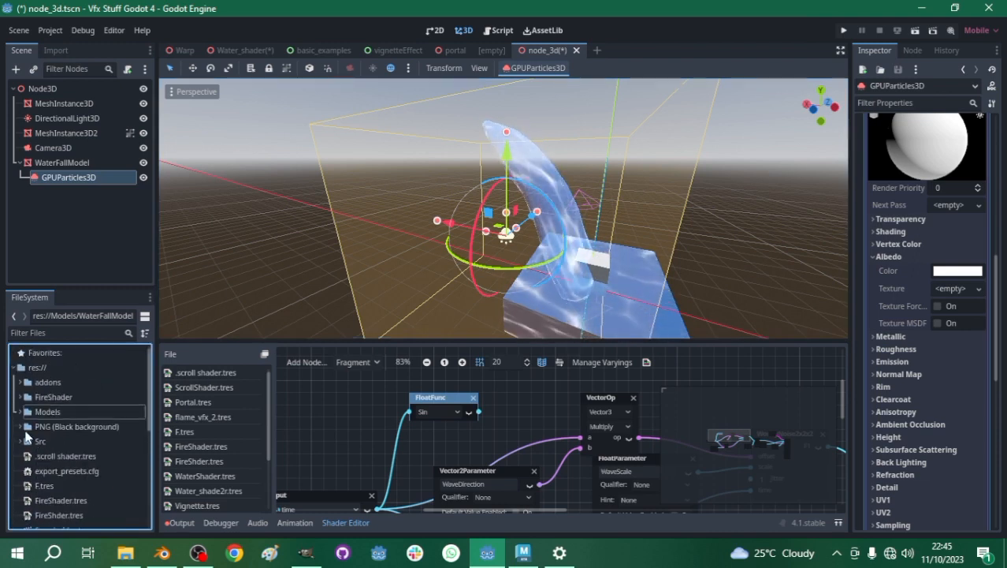
{"action": "left_click", "coordinate": [18, 426]}
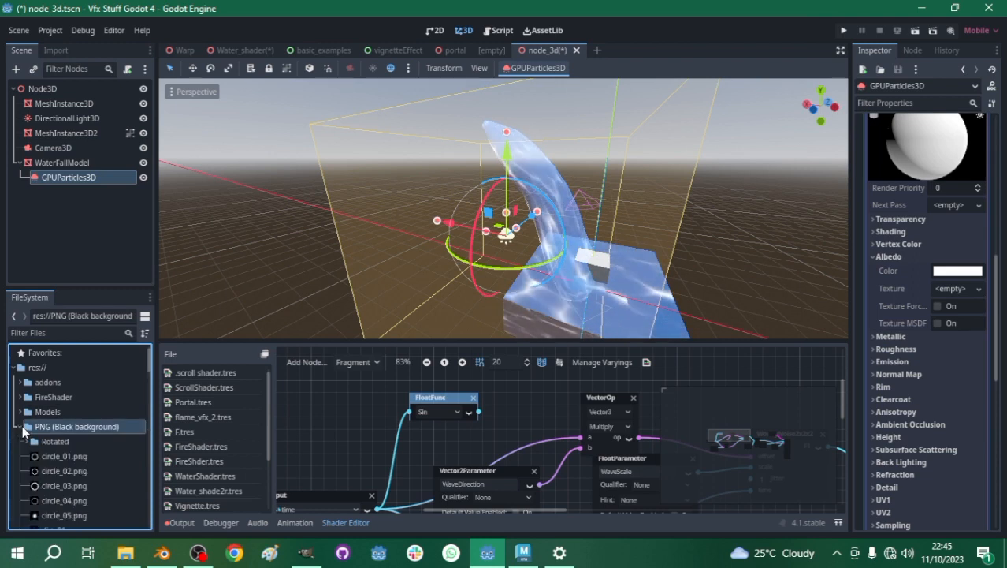
{"action": "scroll", "coordinate": [47, 453], "scroll_direction": "down", "scroll_amount": 10}
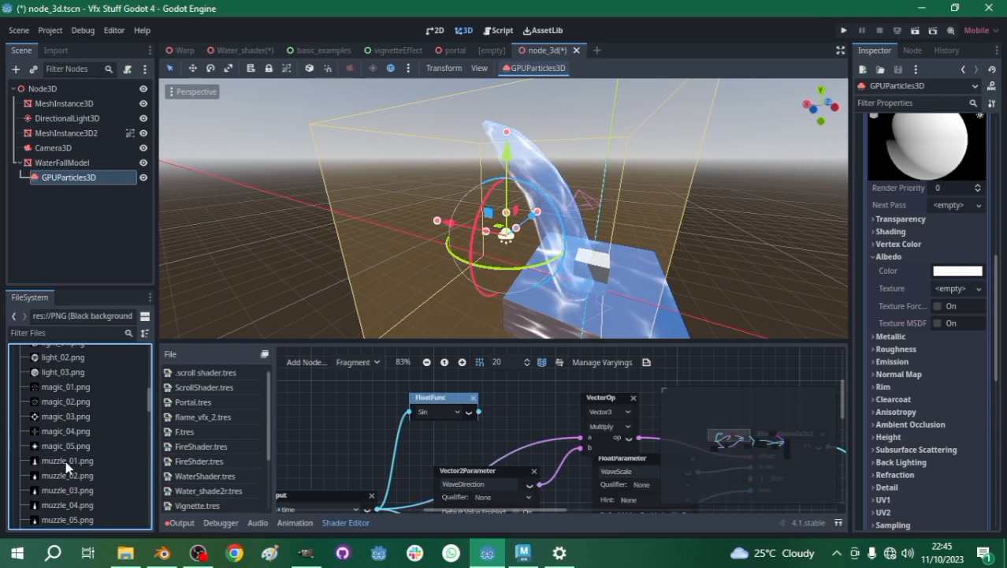
{"action": "scroll", "coordinate": [65, 460], "scroll_direction": "down", "scroll_amount": 5}
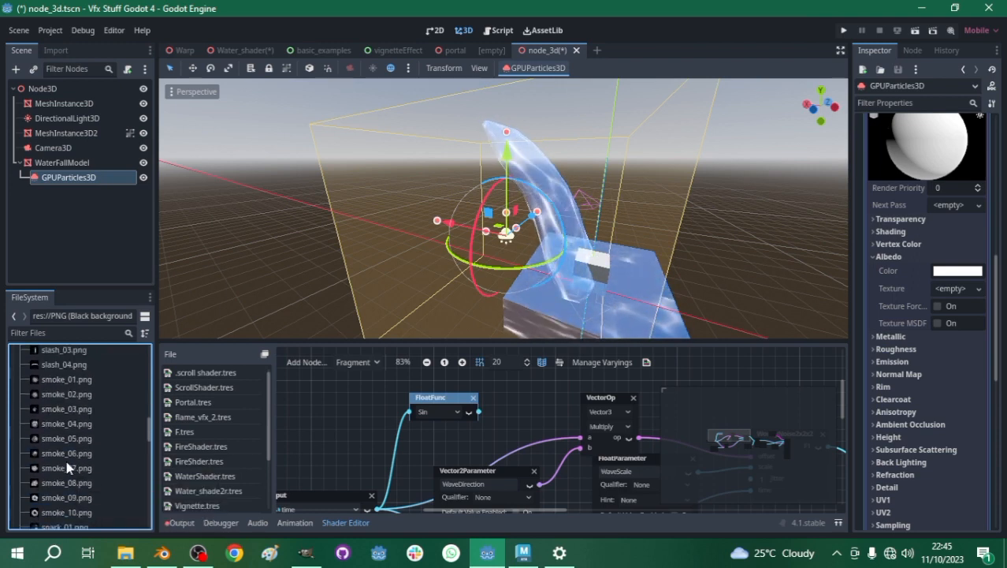
{"action": "scroll", "coordinate": [51, 469], "scroll_direction": "down", "scroll_amount": 1}
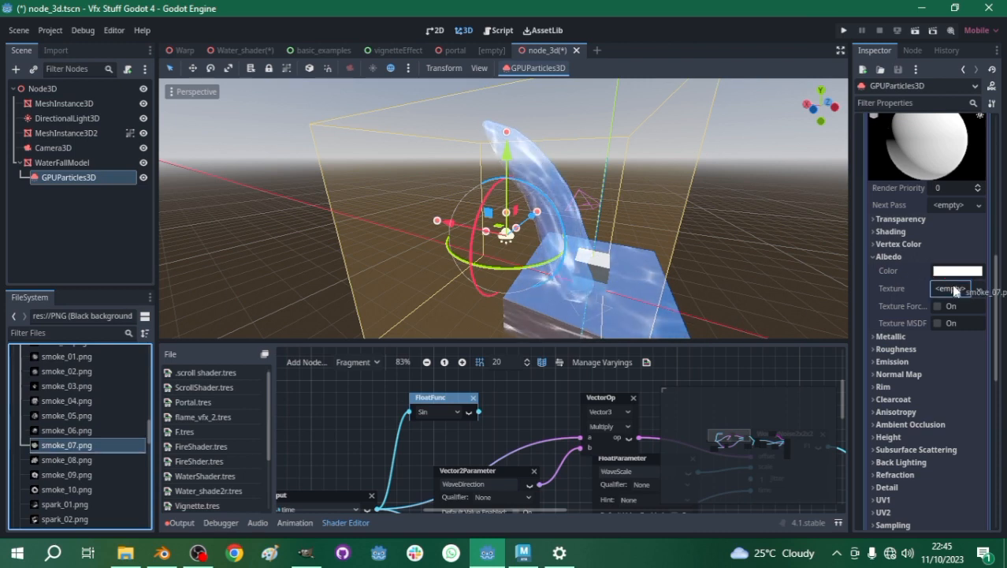
{"action": "left_click_drag", "start_coordinate": [956, 292], "coordinate": [955, 290]}
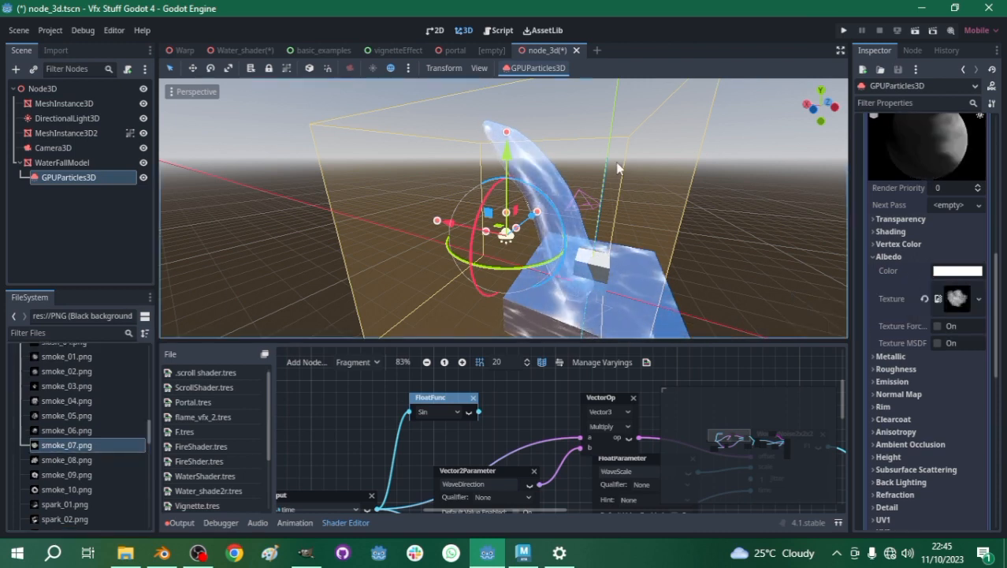
- Set the Cull Mode of the quad mesh's smoke material to Disabled
{"action": "scroll", "coordinate": [462, 170], "scroll_direction": "up", "scroll_amount": 2}
{"action": "scroll", "coordinate": [470, 185], "scroll_direction": "down", "scroll_amount": 2}
{"action": "middle_click_drag", "start_coordinate": [471, 186], "coordinate": [540, 227]}
{"action": "scroll", "coordinate": [928, 250], "scroll_direction": "up", "scroll_amount": 8}
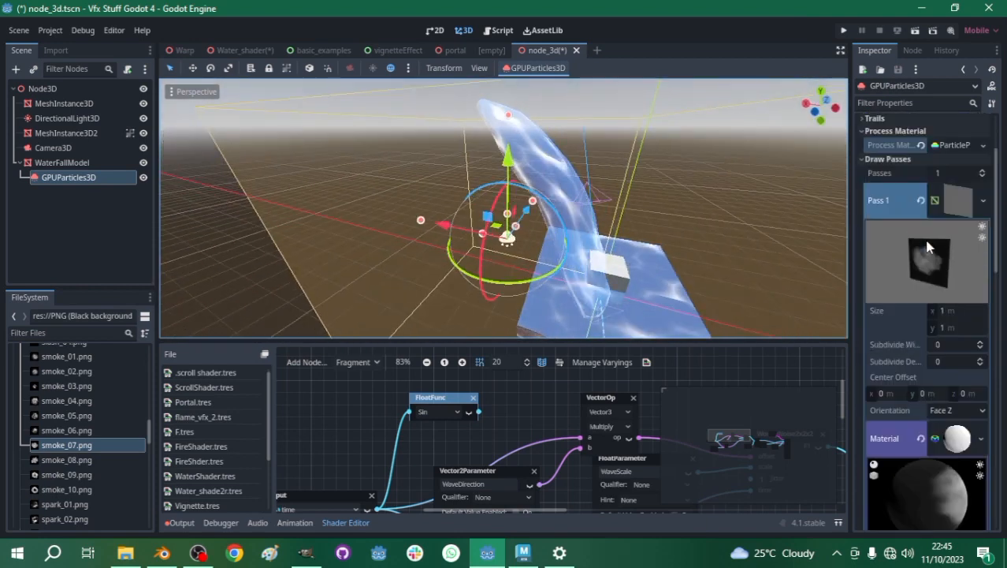
{"action": "left_click", "coordinate": [951, 249]}
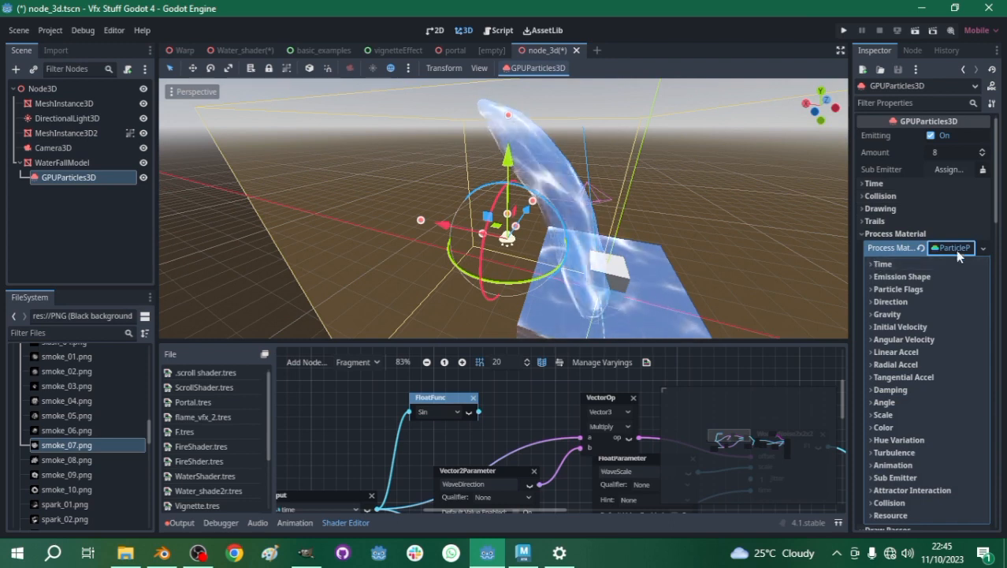
{"action": "left_click", "coordinate": [951, 246]}
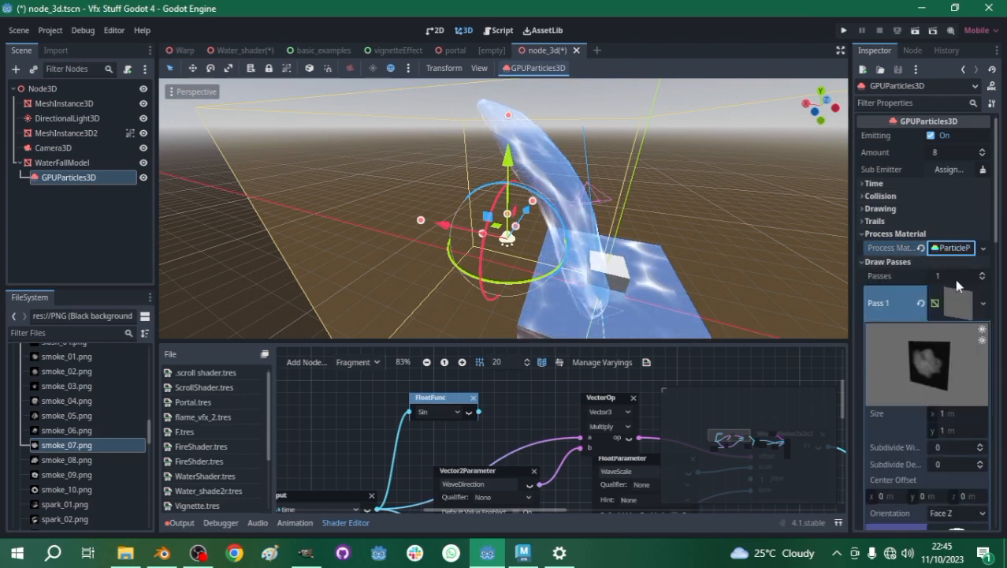
{"action": "scroll", "coordinate": [916, 461], "scroll_direction": "down", "scroll_amount": 10}
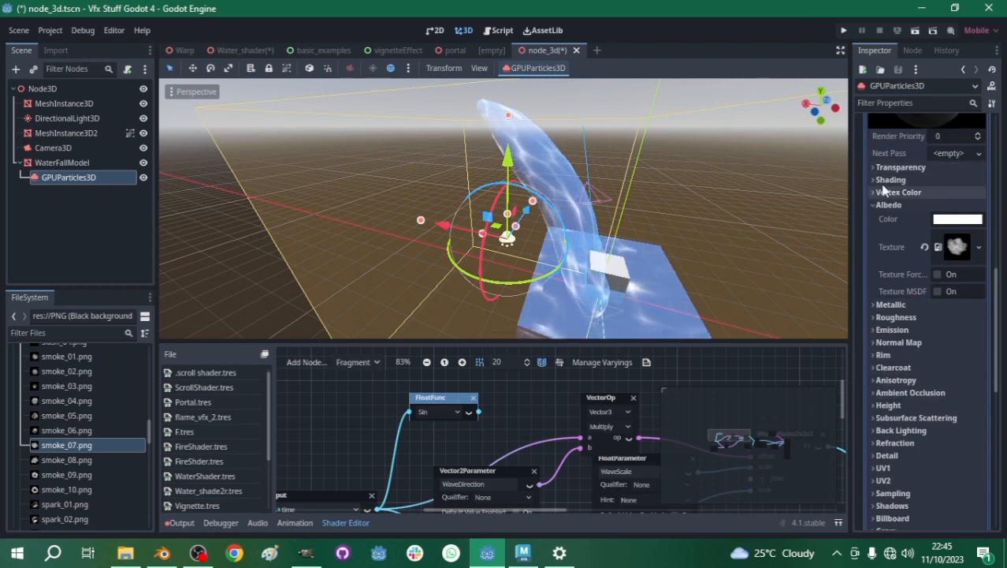
{"action": "left_click", "coordinate": [880, 169]}
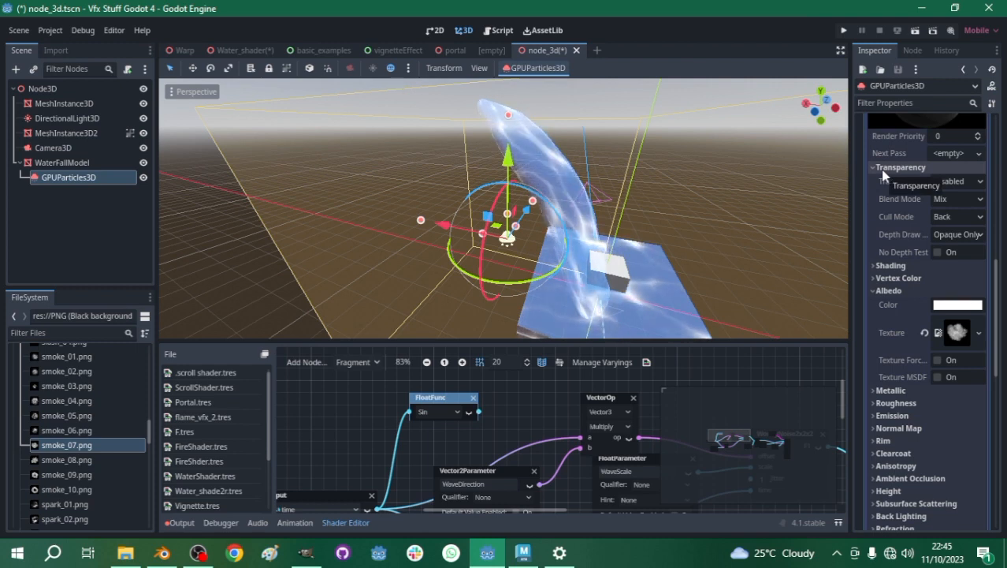
{"action": "left_click", "coordinate": [942, 220]}
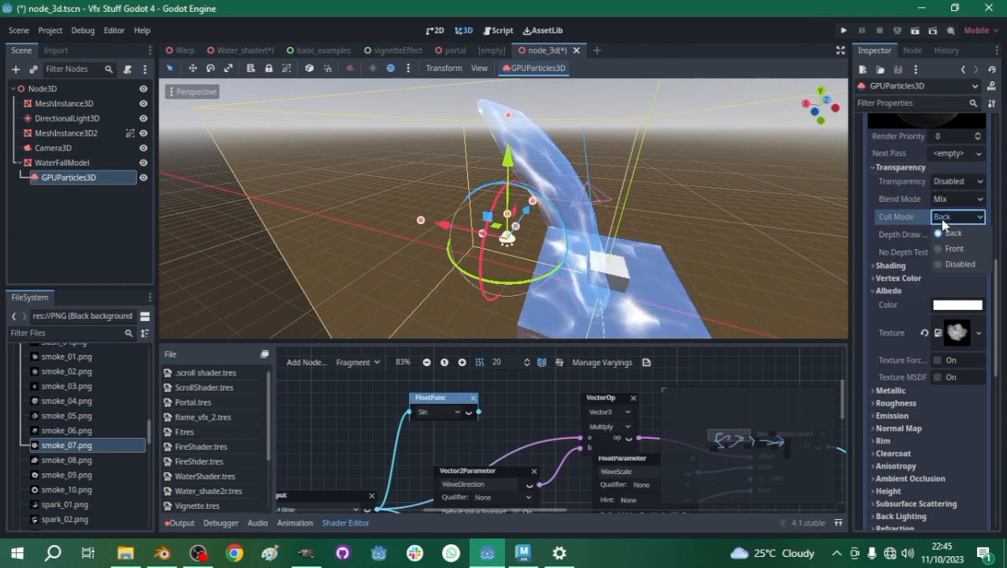
{"action": "left_click", "coordinate": [949, 266]}
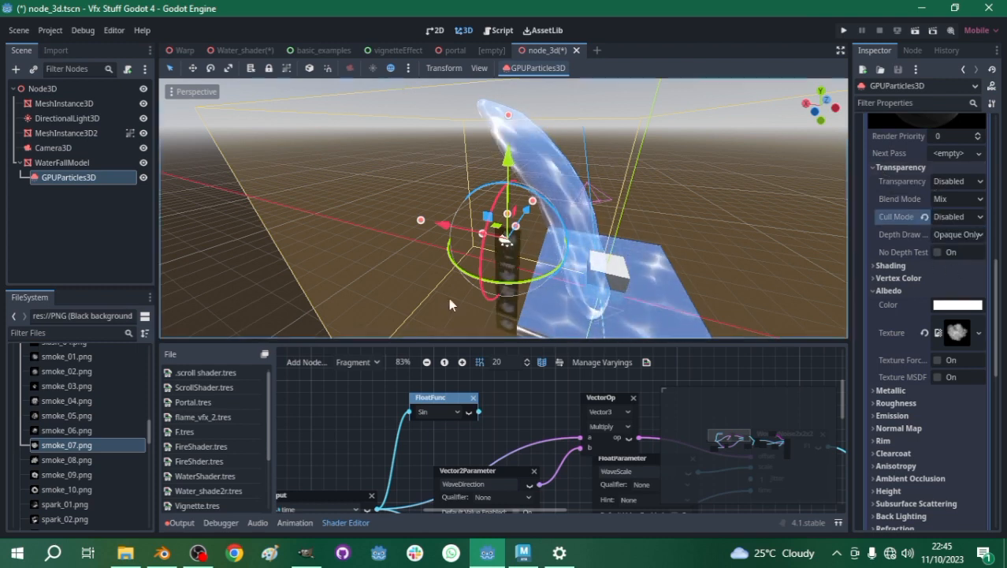
- Inspect the smoke particles up close and set their material's Blend Mode to Add
{"action": "scroll", "coordinate": [548, 233], "scroll_direction": "up", "scroll_amount": 5}
{"action": "scroll", "coordinate": [556, 233], "scroll_direction": "down", "scroll_amount": 3}
{"action": "middle_click_drag", "start_coordinate": [560, 229], "coordinate": [605, 252]}
{"action": "scroll", "coordinate": [604, 253], "scroll_direction": "up", "scroll_amount": 2}
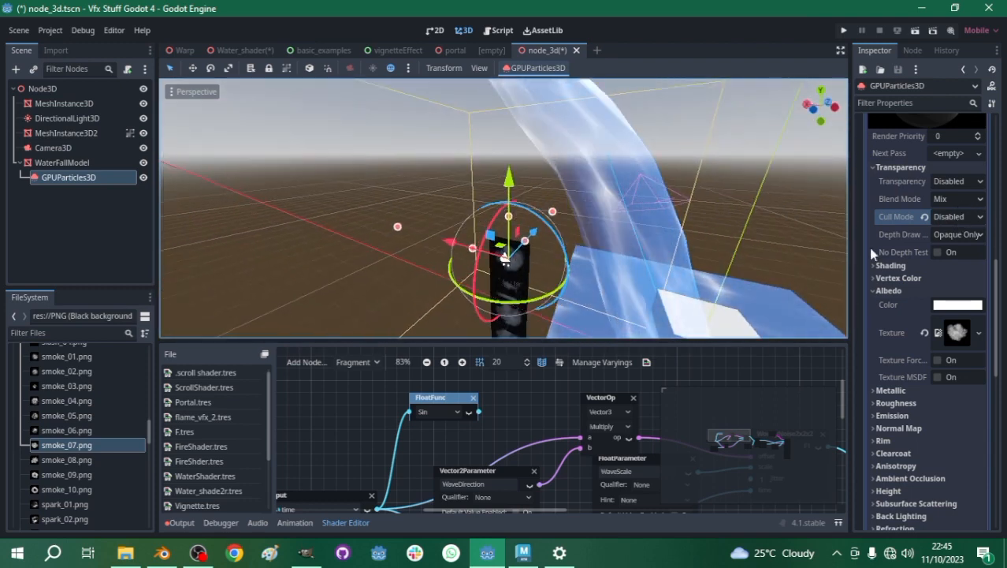
{"action": "scroll", "coordinate": [460, 228], "scroll_direction": "up", "scroll_amount": 4}
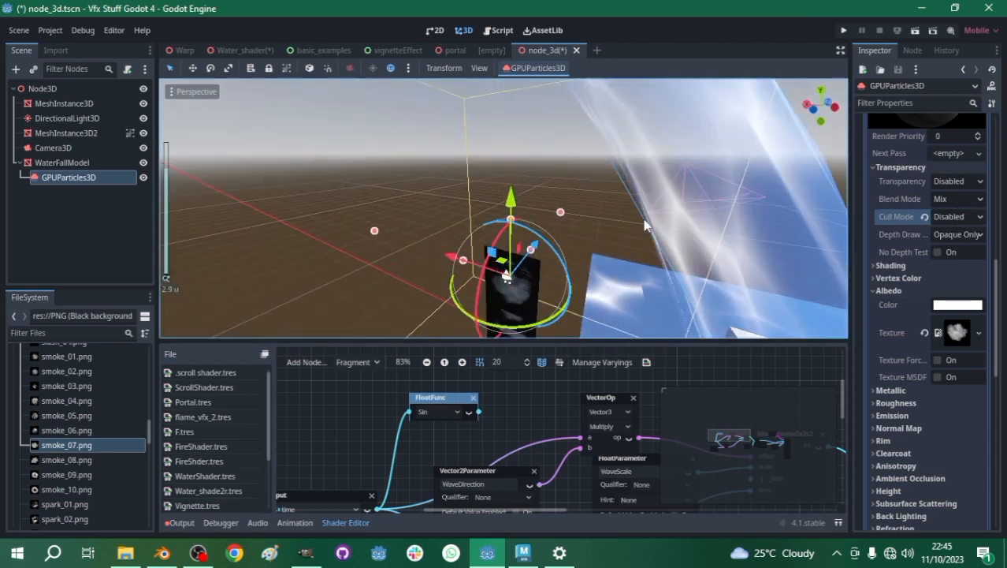
{"action": "left_click", "coordinate": [957, 199]}
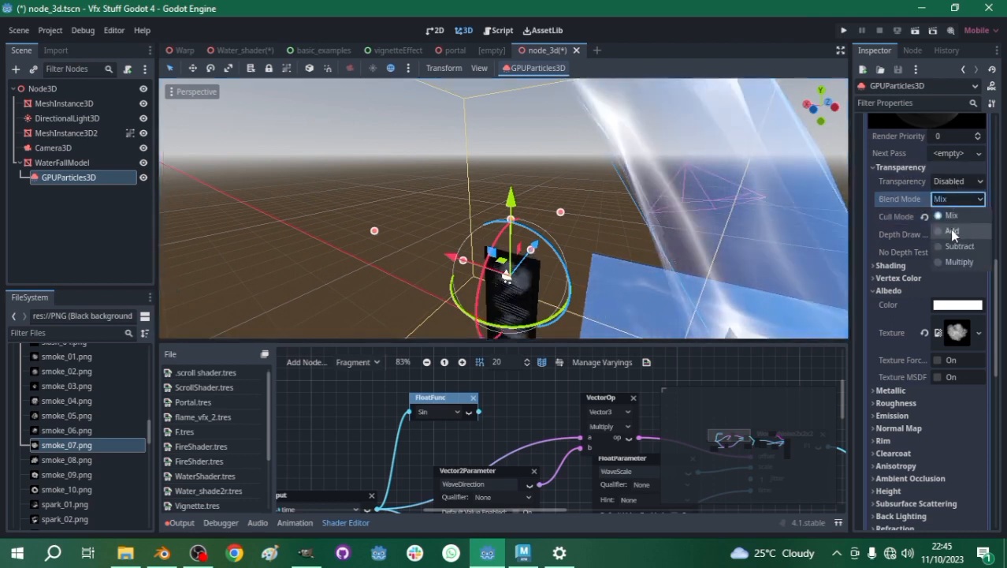
{"action": "left_click", "coordinate": [950, 230]}
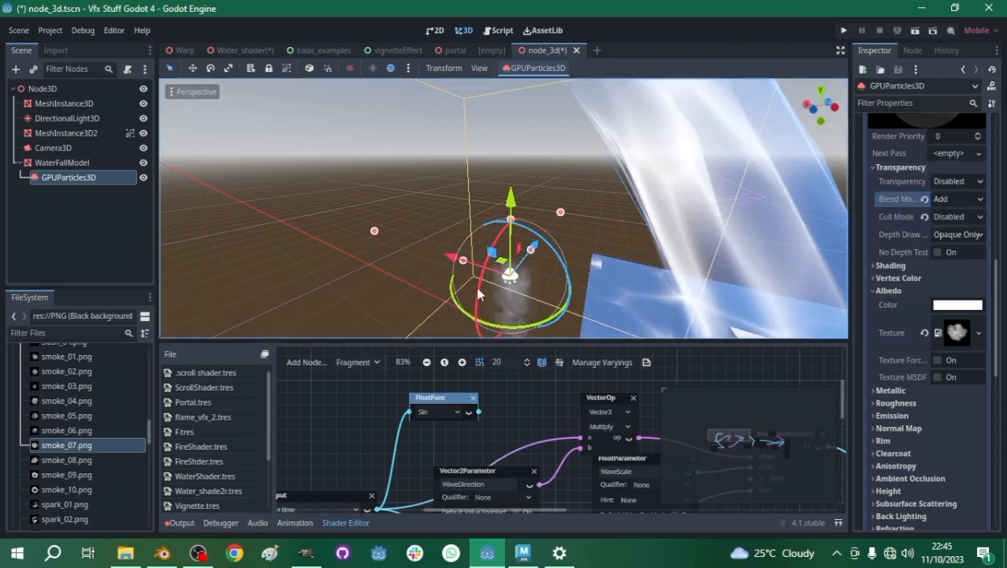
- Set the Transparency mode of the smoke particle material to Alpha
{"action": "scroll", "coordinate": [630, 276], "scroll_direction": "up", "scroll_amount": 2}
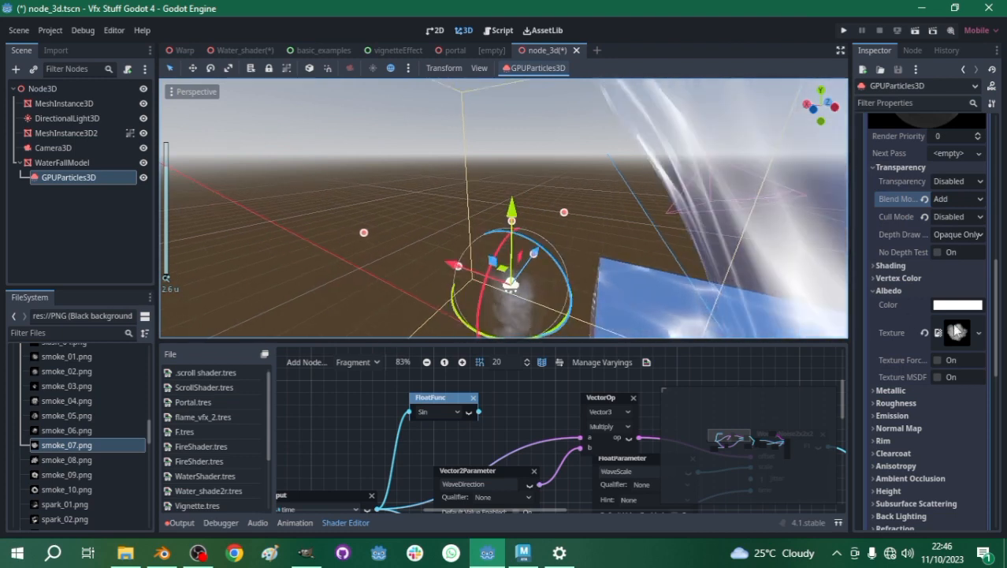
{"action": "left_click", "coordinate": [955, 180]}
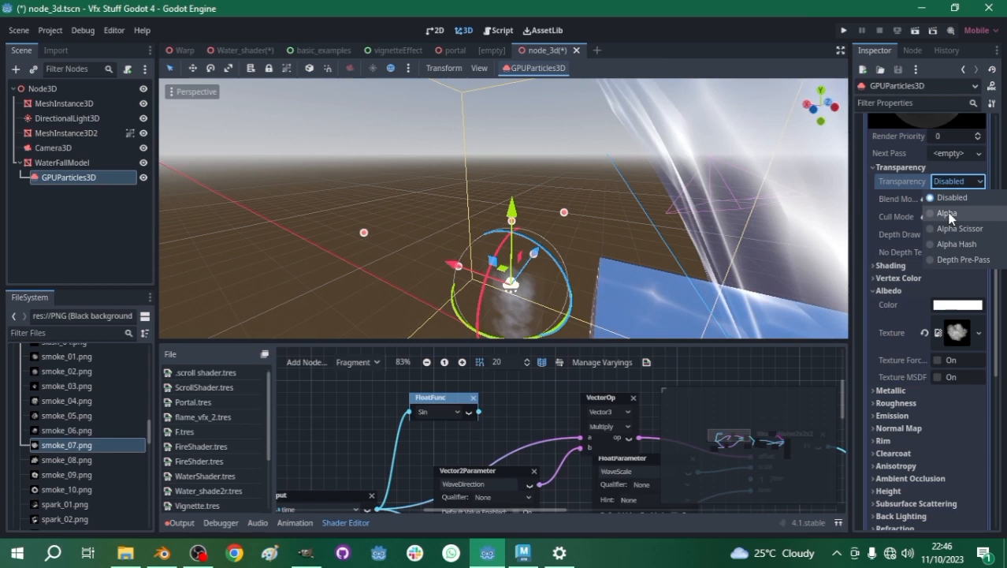
{"action": "left_click", "coordinate": [824, 207]}
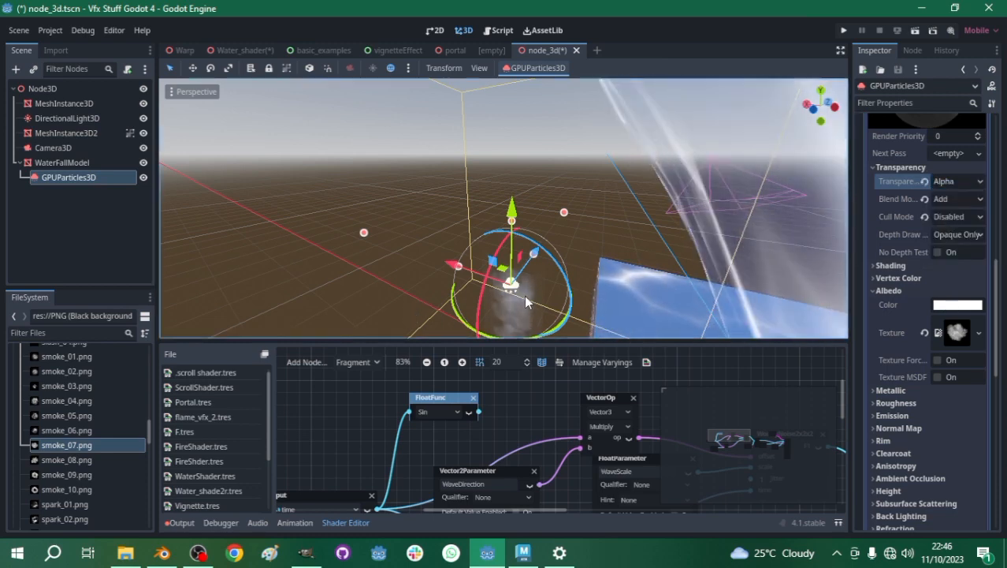
- Compare the Mix and Add blend modes on the smoke material up close, ending on Add
{"action": "scroll", "coordinate": [505, 299], "scroll_direction": "up", "scroll_amount": 5}
{"action": "scroll", "coordinate": [502, 301], "scroll_direction": "down", "scroll_amount": 5}
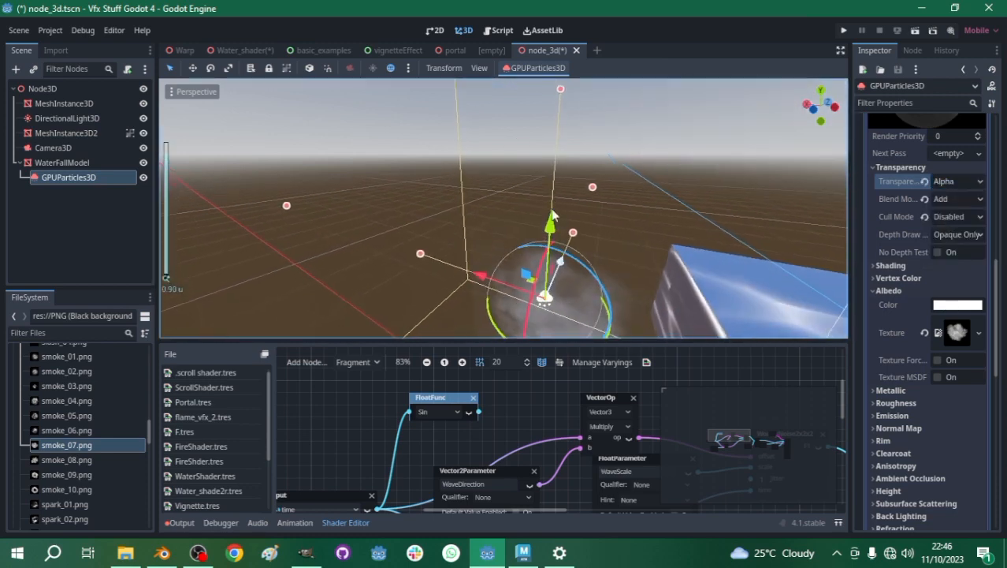
{"action": "scroll", "coordinate": [552, 290], "scroll_direction": "up", "scroll_amount": 1}
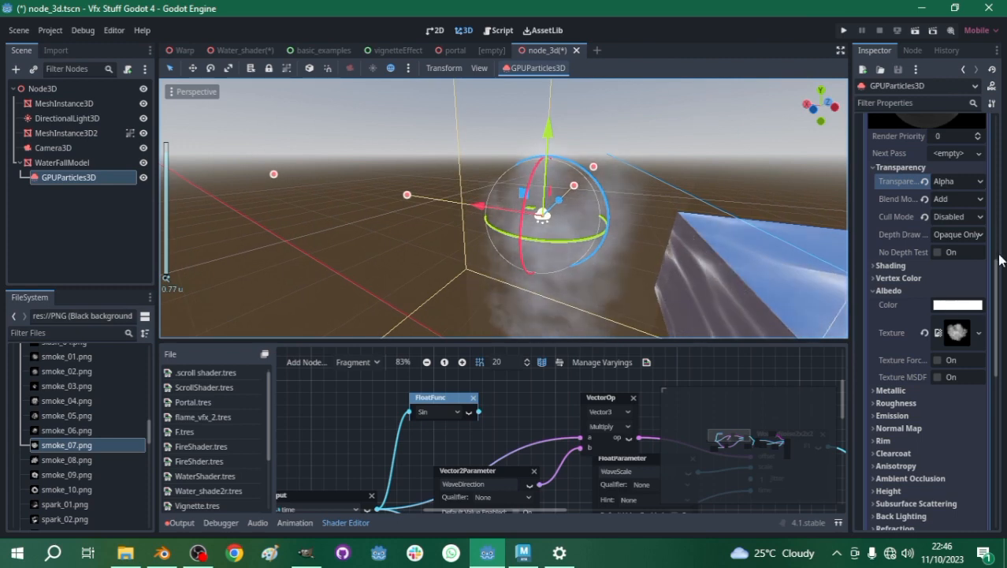
{"action": "left_click", "coordinate": [925, 199]}
{"action": "left_click", "coordinate": [952, 198]}
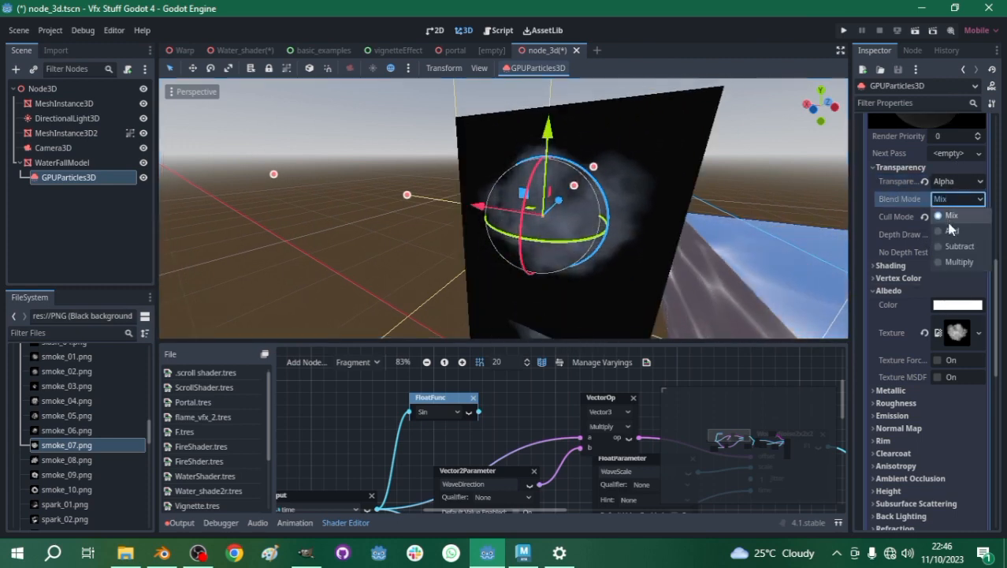
{"action": "left_click", "coordinate": [950, 224]}
{"action": "scroll", "coordinate": [562, 206], "scroll_direction": "up", "scroll_amount": 3}
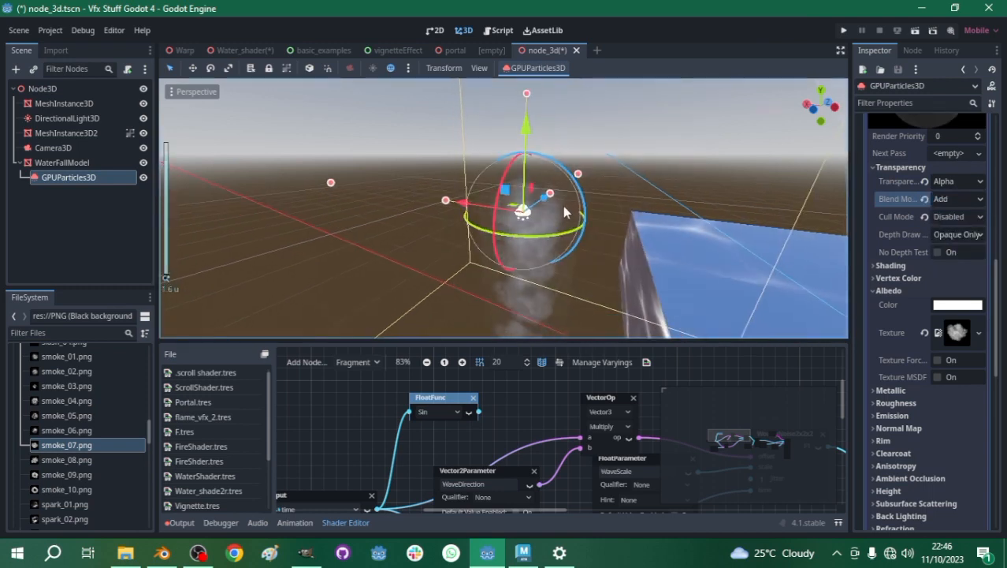
- Try the Alpha Scissor and Alpha Hash transparency modes on the smoke material, returning to Alpha
{"action": "left_click", "coordinate": [949, 182]}
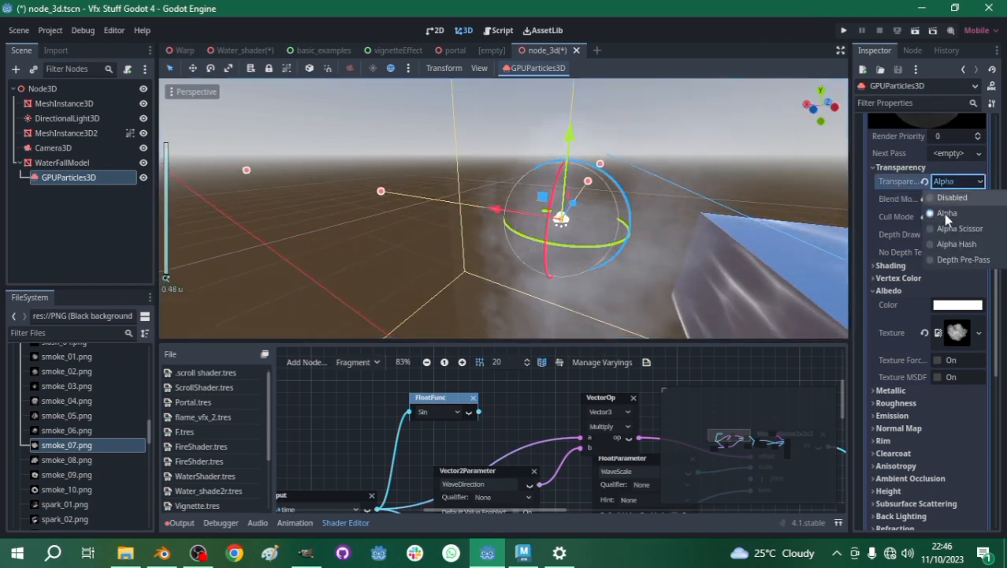
{"action": "left_click", "coordinate": [940, 227]}
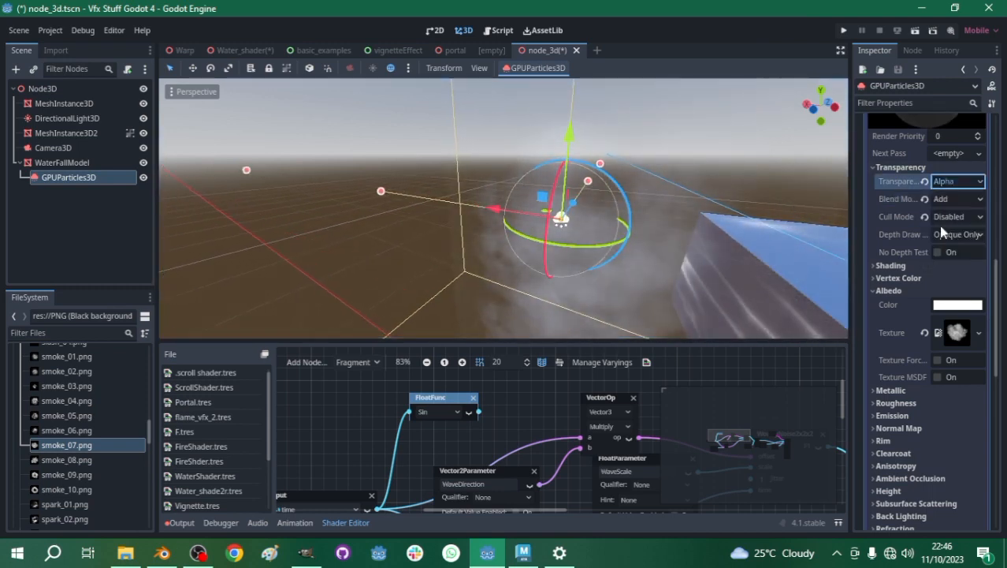
{"action": "left_click", "coordinate": [952, 184]}
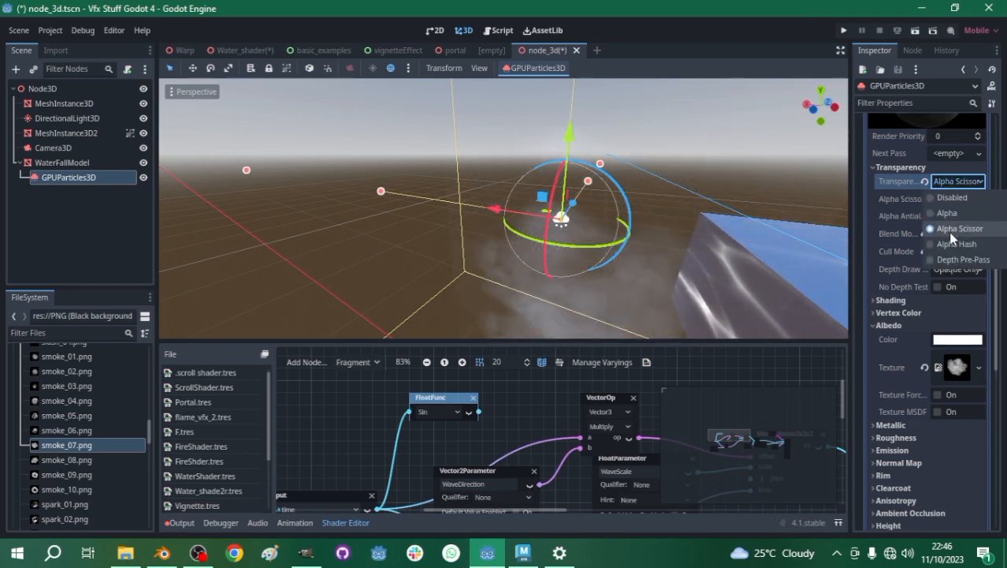
{"action": "left_click", "coordinate": [917, 180]}
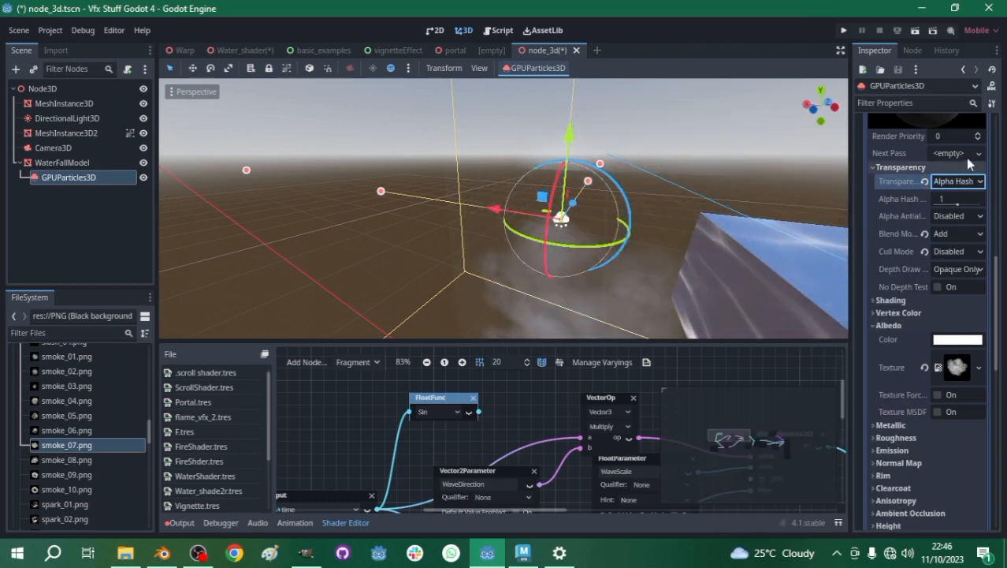
{"action": "left_click", "coordinate": [964, 181]}
{"action": "left_click", "coordinate": [949, 214]}
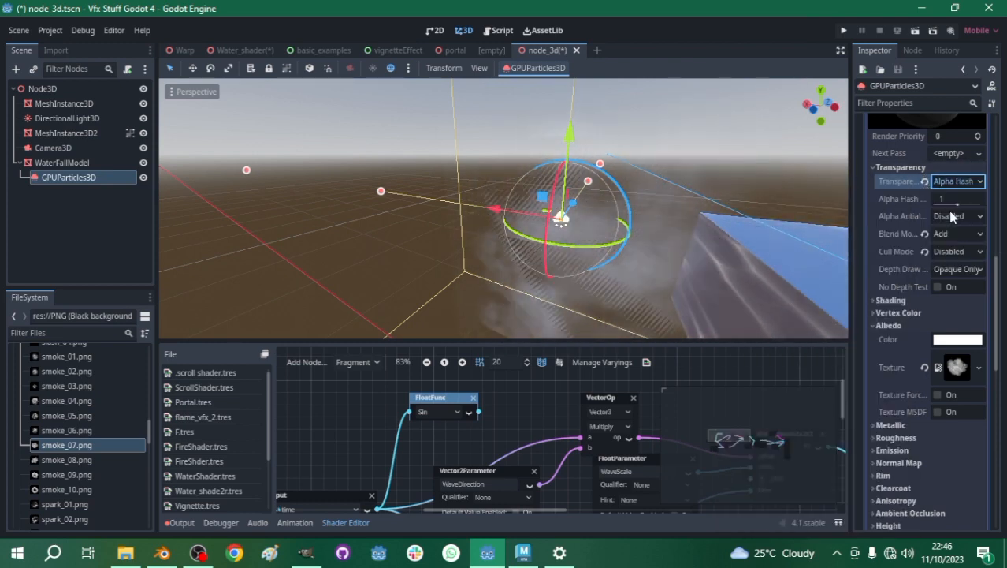
{"action": "left_click", "coordinate": [962, 171]}
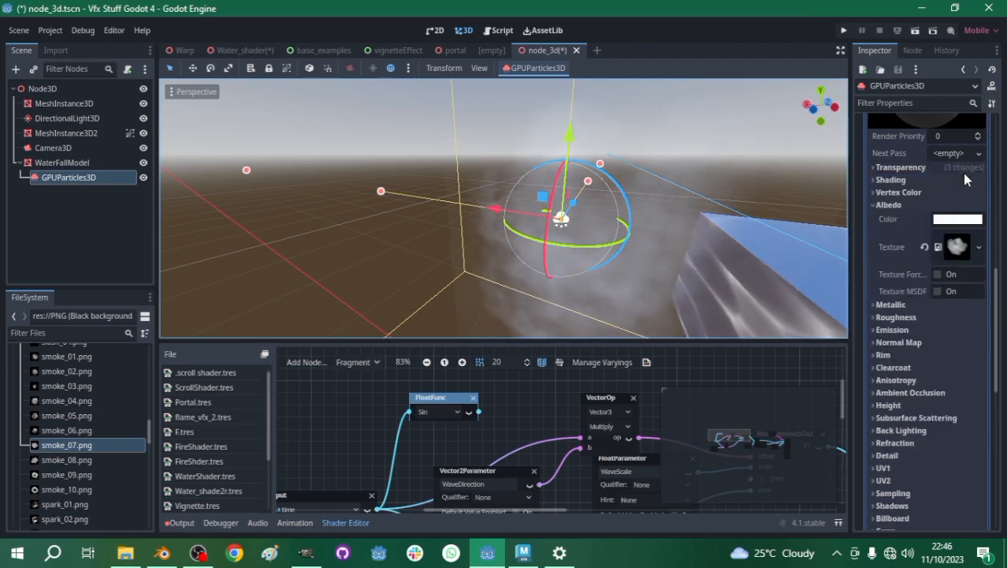
{"action": "left_click", "coordinate": [900, 168]}
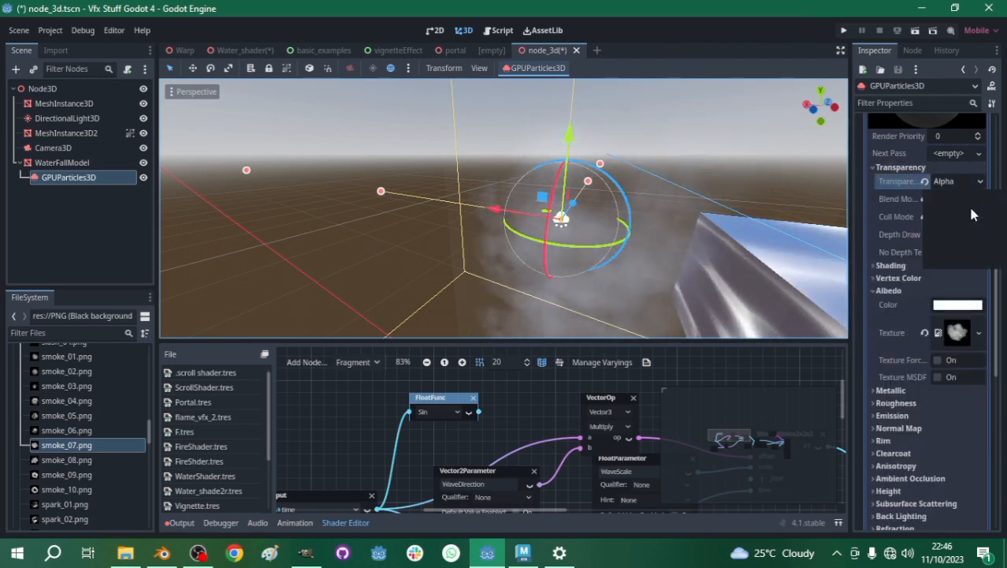
- Set the smoke material's Transparency mode to Depth Pre-Pass and inspect the particles up close and beside the waterfall
{"action": "left_click", "coordinate": [956, 181]}
{"action": "left_click", "coordinate": [958, 259]}
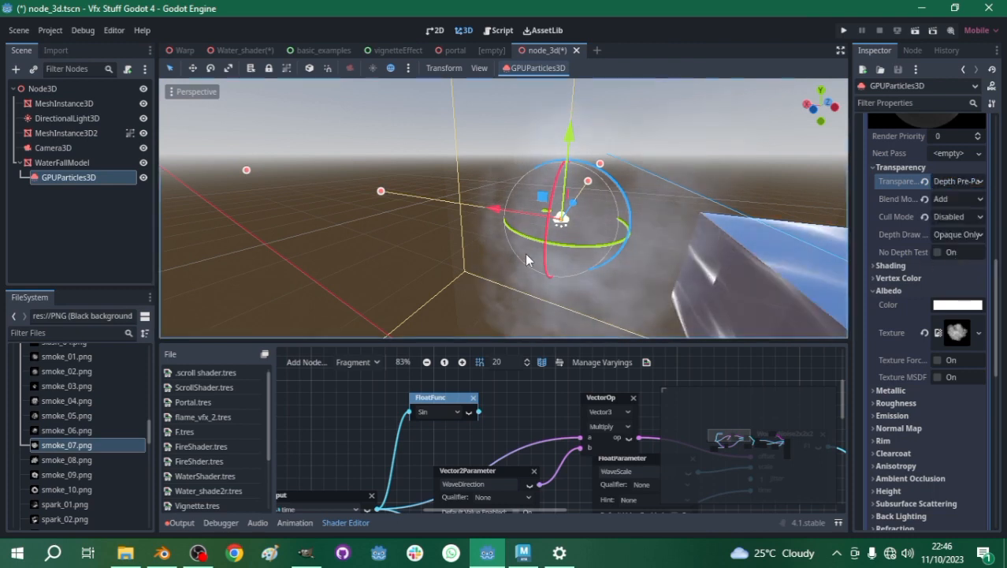
{"action": "scroll", "coordinate": [553, 248], "scroll_direction": "down", "scroll_amount": 5}
{"action": "scroll", "coordinate": [553, 248], "scroll_direction": "up", "scroll_amount": 2}
{"action": "mouse_move", "coordinate": [552, 247]}
{"action": "middle_mouse_down"}
{"action": "mouse_move", "coordinate": [528, 241]}
{"action": "mouse_move", "coordinate": [607, 233]}
{"action": "mouse_move", "coordinate": [518, 226]}
{"action": "mouse_move", "coordinate": [601, 223]}
{"action": "mouse_move", "coordinate": [507, 235]}
{"action": "mouse_move", "coordinate": [549, 231]}
{"action": "middle_mouse_up"}
{"action": "scroll", "coordinate": [518, 224], "scroll_direction": "up", "scroll_amount": 6}
{"action": "scroll", "coordinate": [559, 226], "scroll_direction": "down", "scroll_amount": 3}
{"action": "scroll", "coordinate": [555, 220], "scroll_direction": "up", "scroll_amount": 6}
{"action": "scroll", "coordinate": [557, 222], "scroll_direction": "down", "scroll_amount": 7}
{"action": "scroll", "coordinate": [549, 231], "scroll_direction": "down", "scroll_amount": 8}
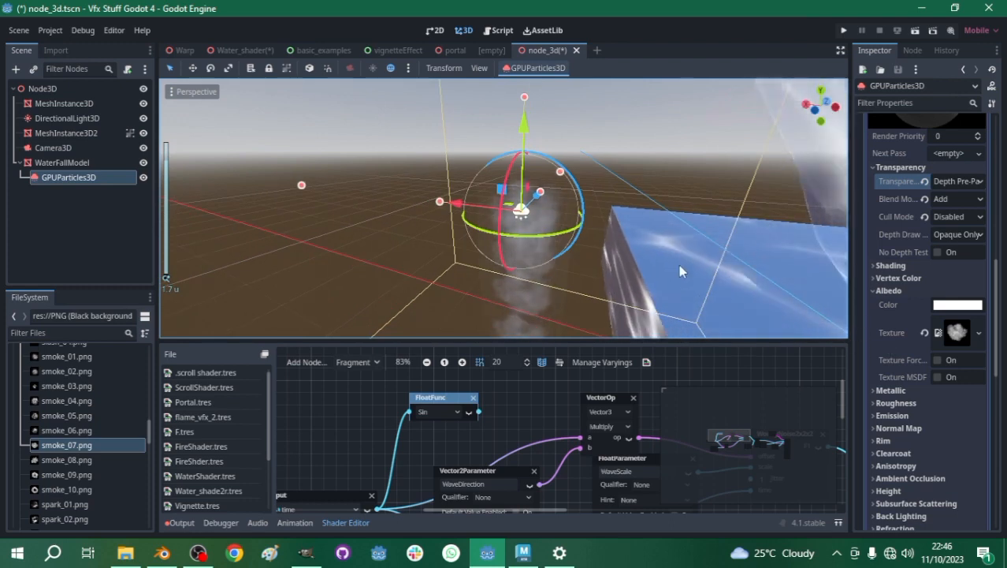
{"action": "scroll", "coordinate": [524, 216], "scroll_direction": "up", "scroll_amount": 8}
{"action": "scroll", "coordinate": [523, 215], "scroll_direction": "down", "scroll_amount": 18}
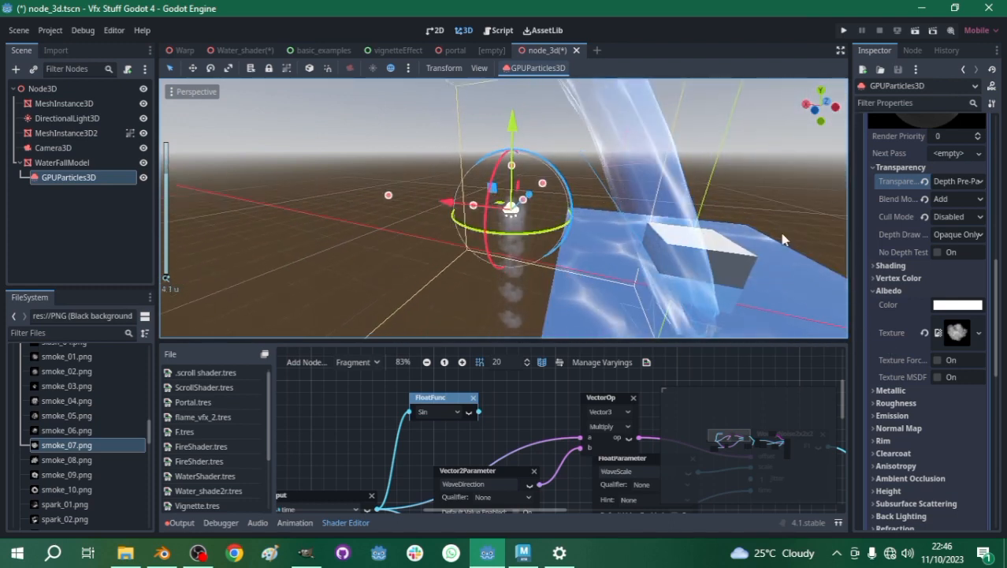
- Review the particle node's draw pass and smoke material settings, including the Vertex Color options
{"action": "scroll", "coordinate": [926, 181], "scroll_direction": "up", "scroll_amount": 3}
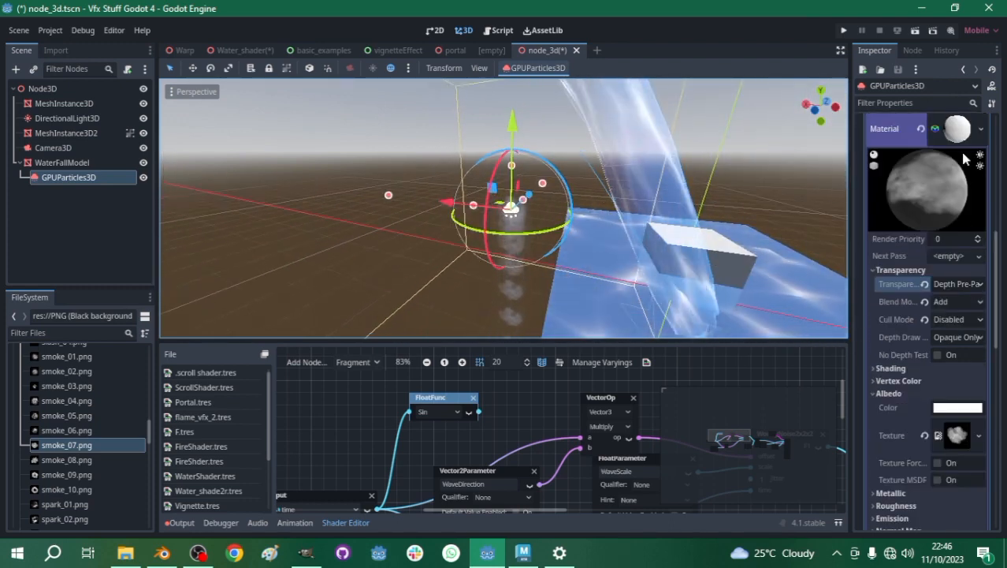
{"action": "scroll", "coordinate": [921, 381], "scroll_direction": "down", "scroll_amount": 5}
{"action": "scroll", "coordinate": [921, 381], "scroll_direction": "up", "scroll_amount": 6}
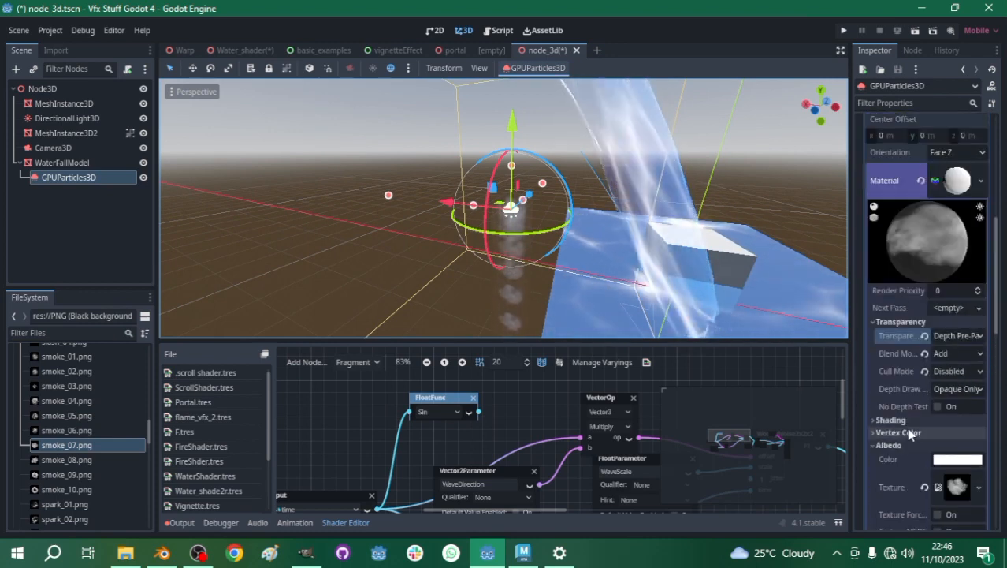
{"action": "scroll", "coordinate": [923, 438], "scroll_direction": "up", "scroll_amount": 2}
{"action": "scroll", "coordinate": [938, 394], "scroll_direction": "up", "scroll_amount": 10}
{"action": "scroll", "coordinate": [956, 354], "scroll_direction": "down", "scroll_amount": 6}
{"action": "scroll", "coordinate": [955, 347], "scroll_direction": "up", "scroll_amount": 6}
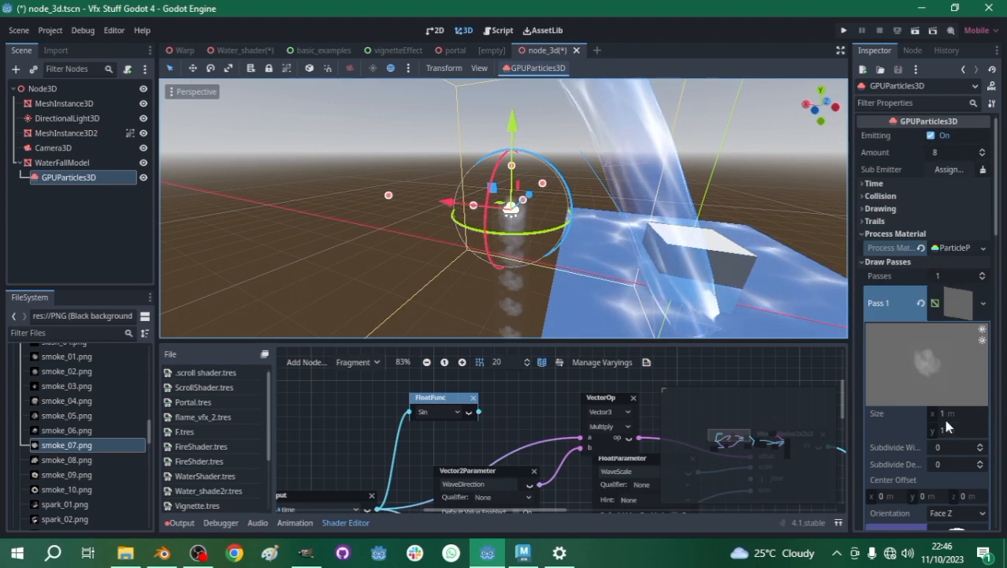
{"action": "scroll", "coordinate": [942, 416], "scroll_direction": "down", "scroll_amount": 10}
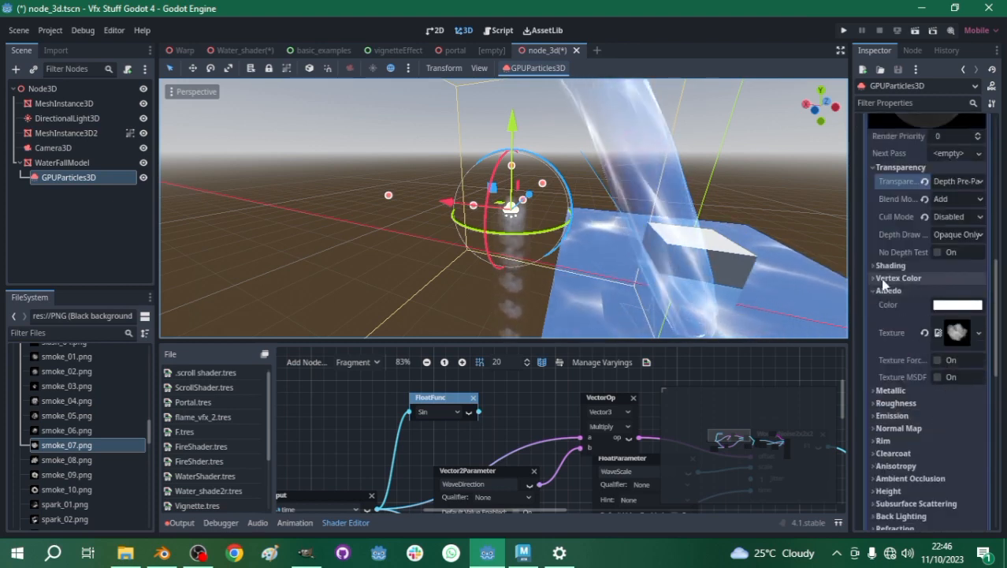
{"action": "left_click", "coordinate": [899, 277]}
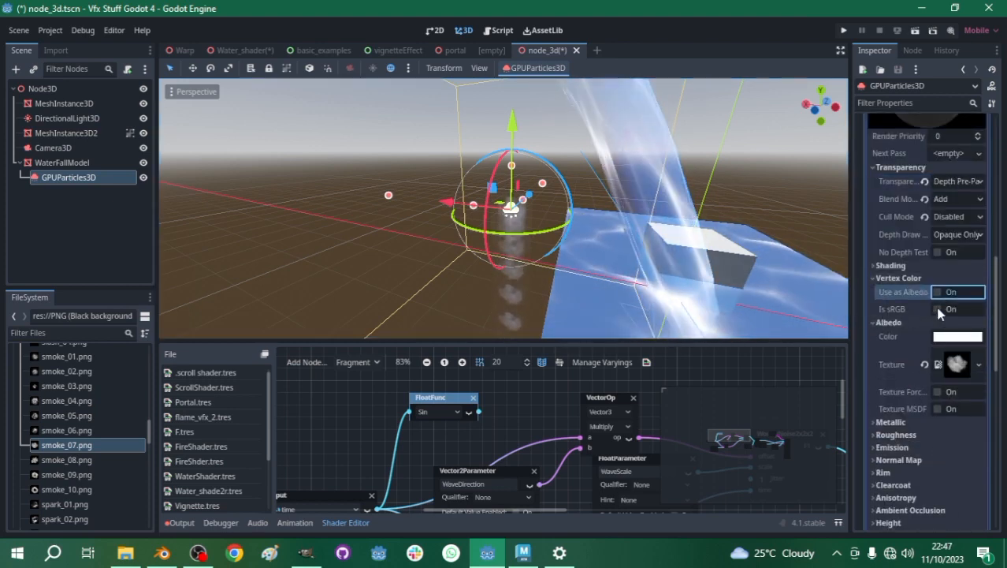
{"action": "scroll", "coordinate": [938, 308], "scroll_direction": "up", "scroll_amount": 5}
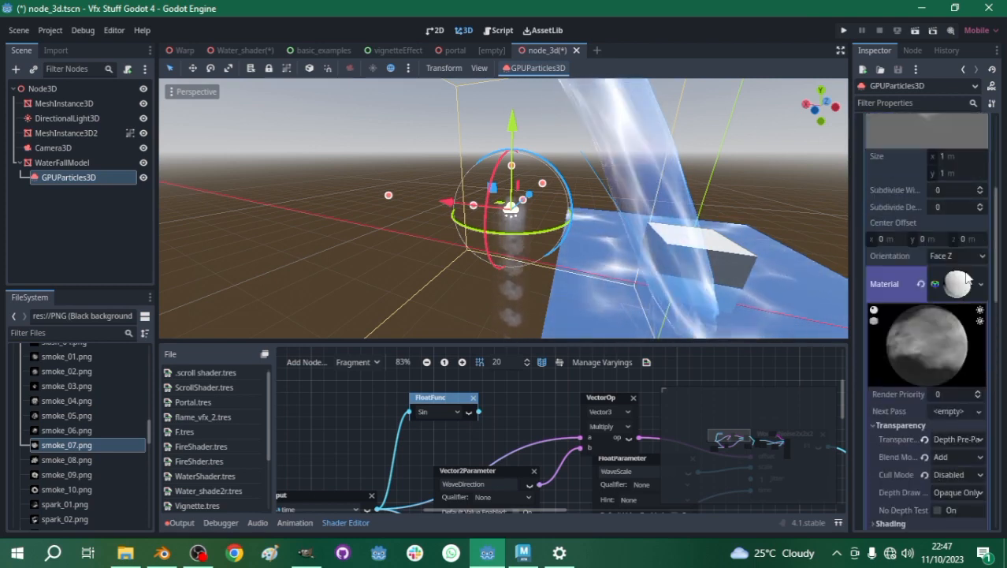
{"action": "scroll", "coordinate": [958, 282], "scroll_direction": "up", "scroll_amount": 6}
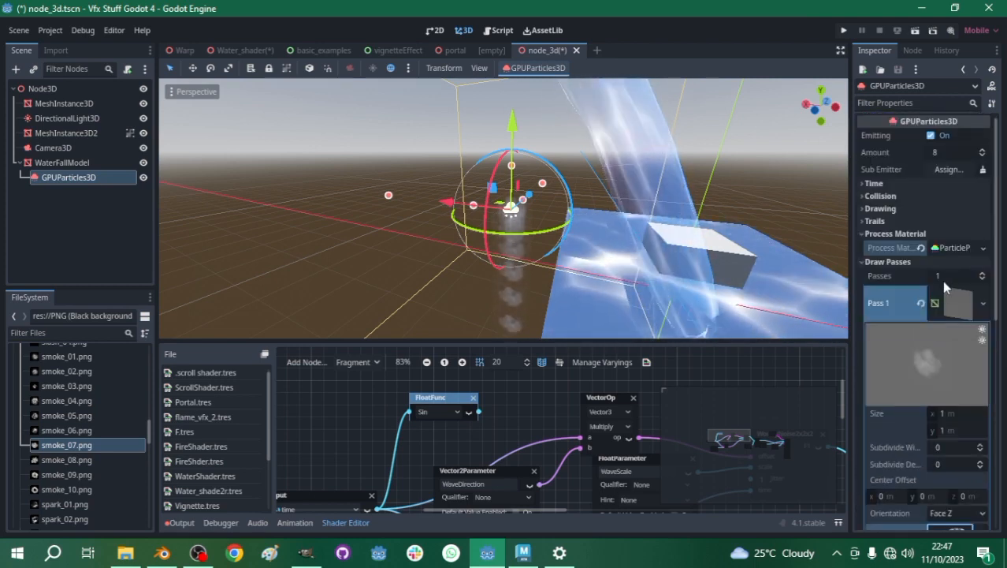
- Set the emission shape of the particles' process material to Box
{"action": "left_click", "coordinate": [958, 303]}
{"action": "left_click", "coordinate": [955, 247]}
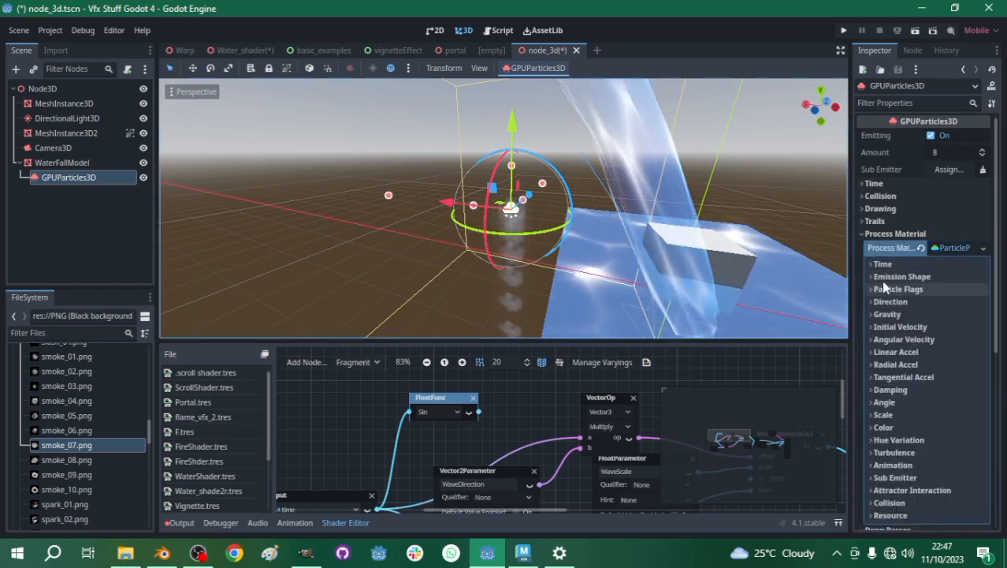
{"action": "left_click", "coordinate": [884, 276]}
{"action": "left_click", "coordinate": [961, 290]}
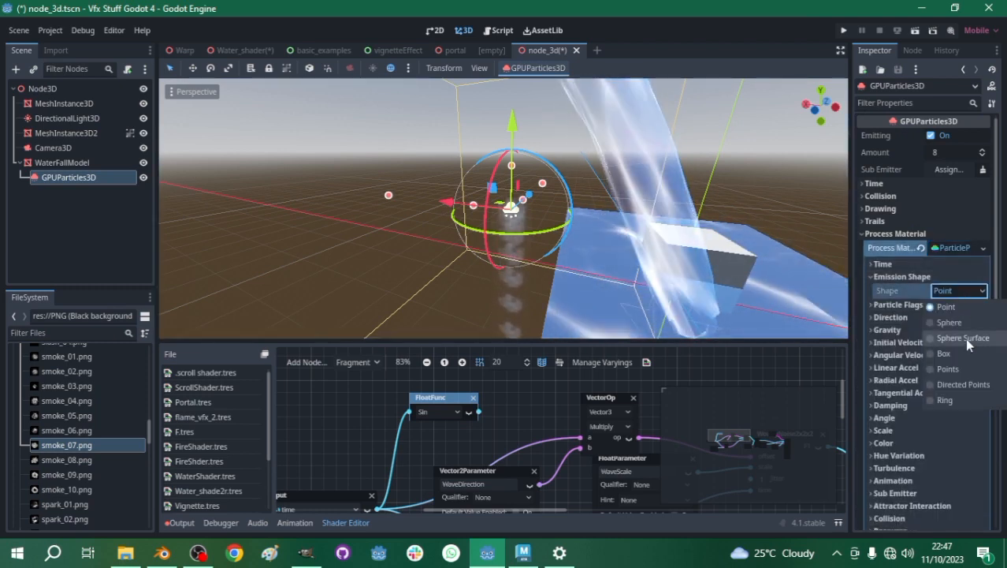
{"action": "left_click", "coordinate": [943, 355]}
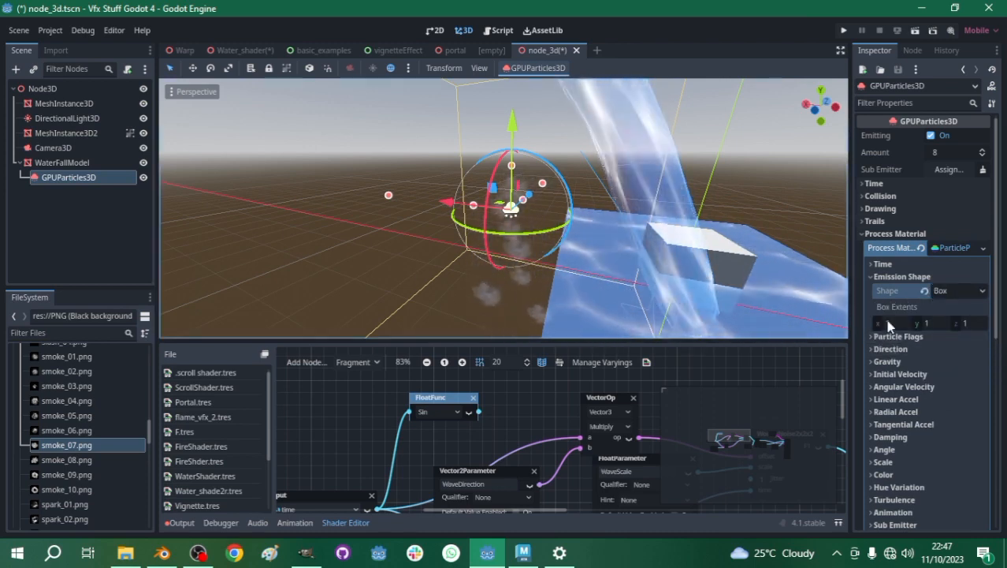
- Enlarge the emission box extents to 1.575 on X, 1.66 on Y and 1.305 on Z
{"action": "left_click_drag", "start_coordinate": [888, 323], "coordinate": [922, 323]}
{"action": "scroll", "coordinate": [589, 221], "scroll_direction": "down", "scroll_amount": 2}
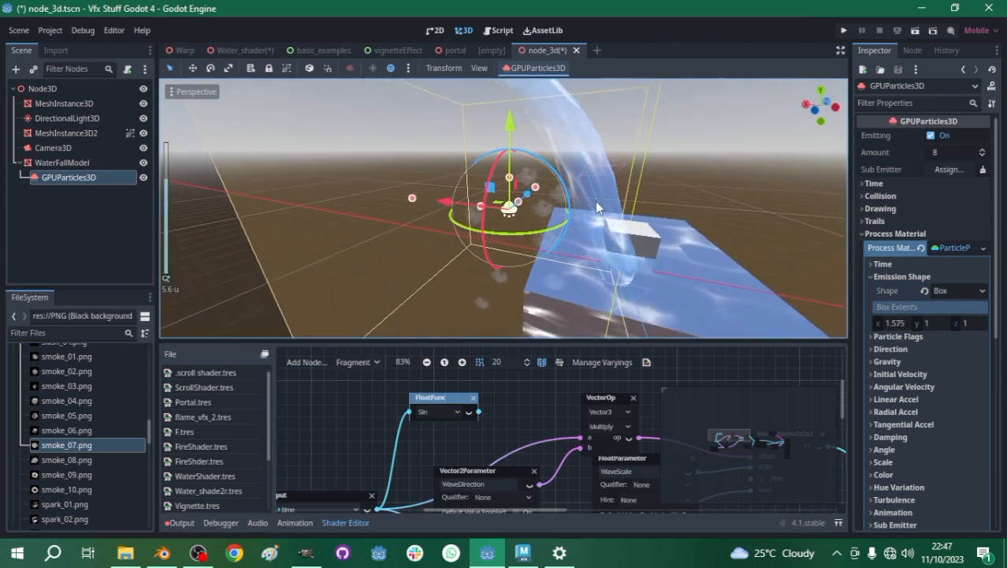
{"action": "middle_click_drag", "start_coordinate": [597, 207], "coordinate": [586, 219]}
{"action": "left_click_drag", "start_coordinate": [934, 323], "coordinate": [978, 323]}
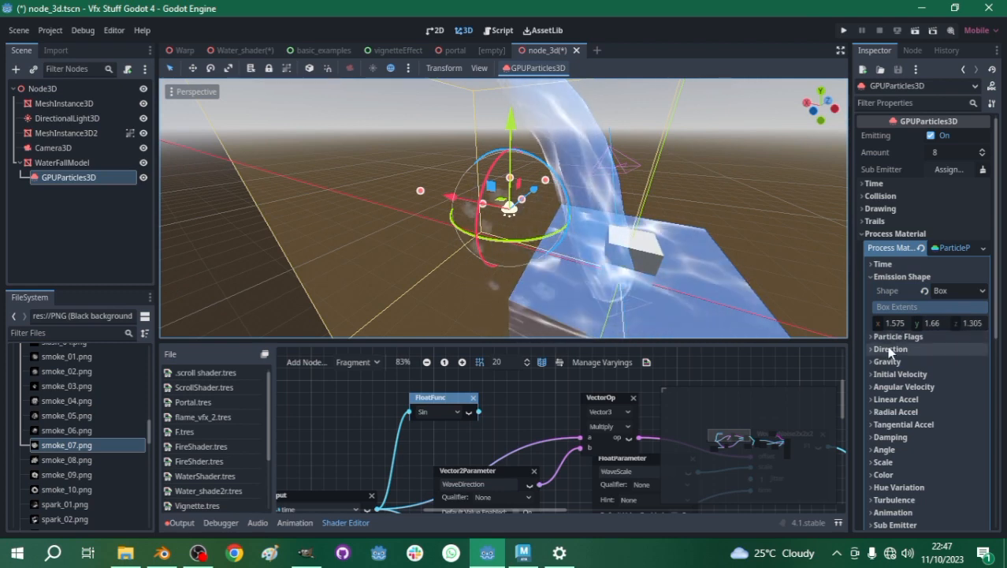
- Set the particles' Y gravity to 0 and their direction spread to 180 in the process material
{"action": "left_click", "coordinate": [891, 349]}
{"action": "left_click", "coordinate": [887, 425]}
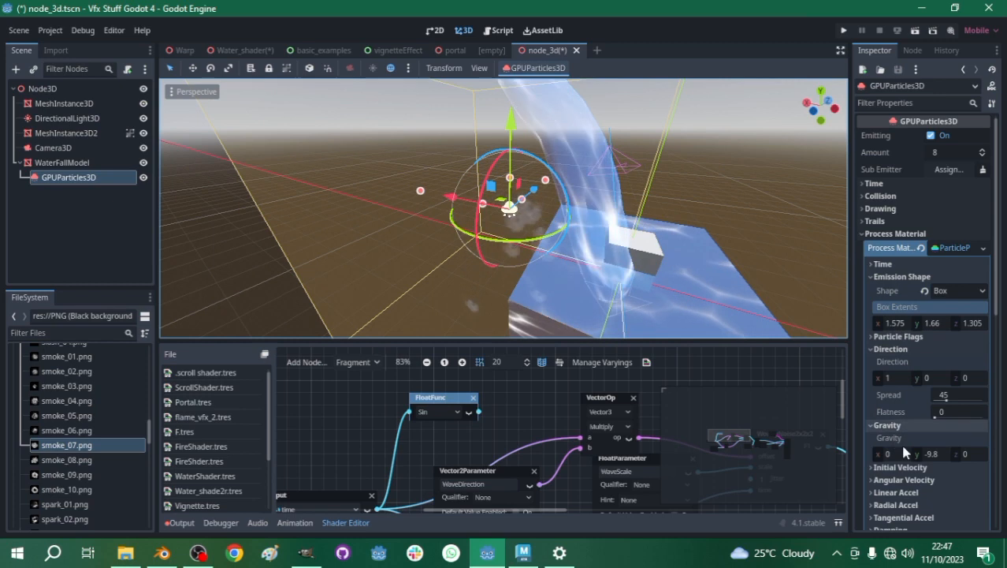
{"action": "left_click", "coordinate": [931, 453]}
{"action": "type", "text": "0"}
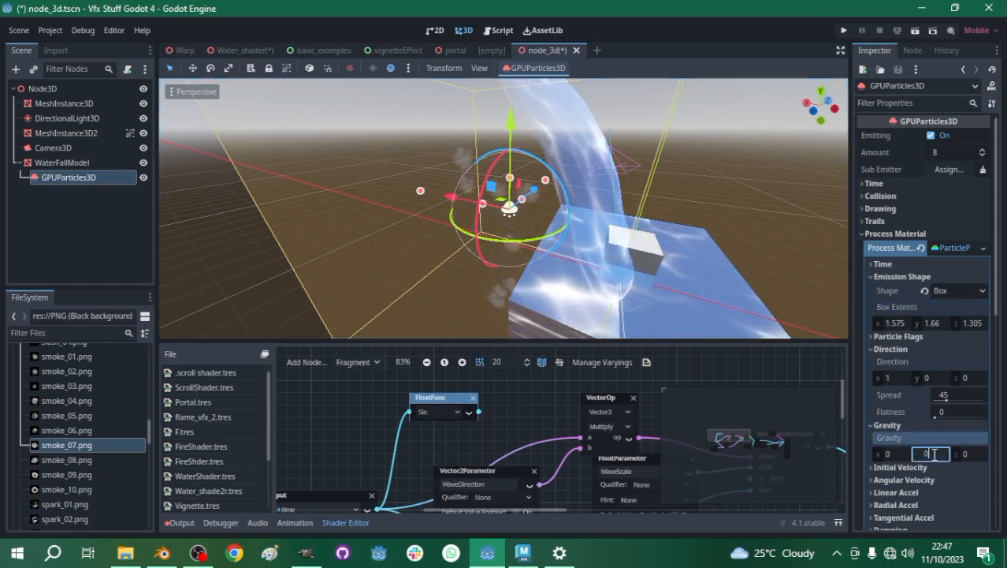
{"action": "key", "text": "Return"}
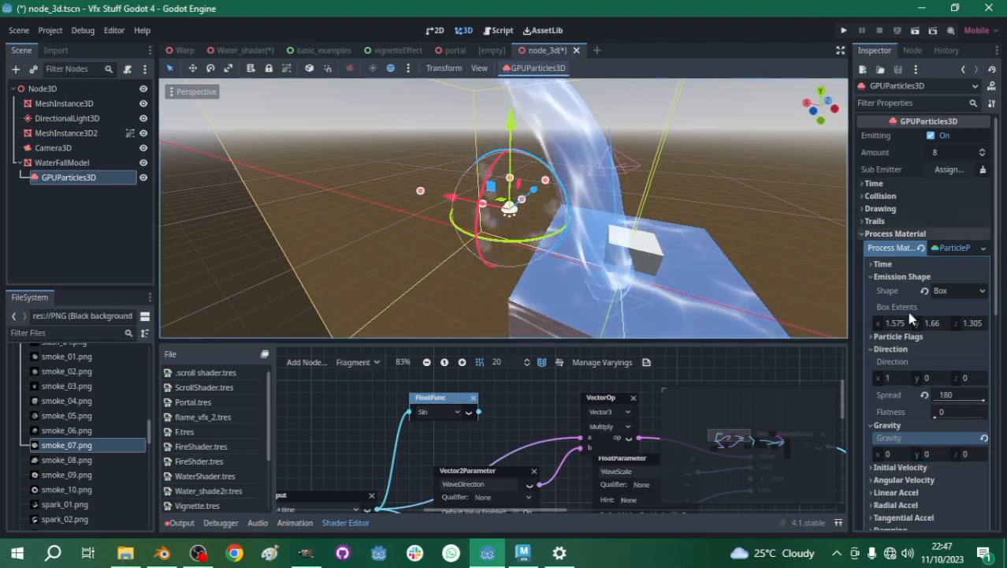
- Set the smoke draw-pass material's billboard mode to Particle Billboard and enable Keep Scale
{"action": "left_click", "coordinate": [950, 248]}
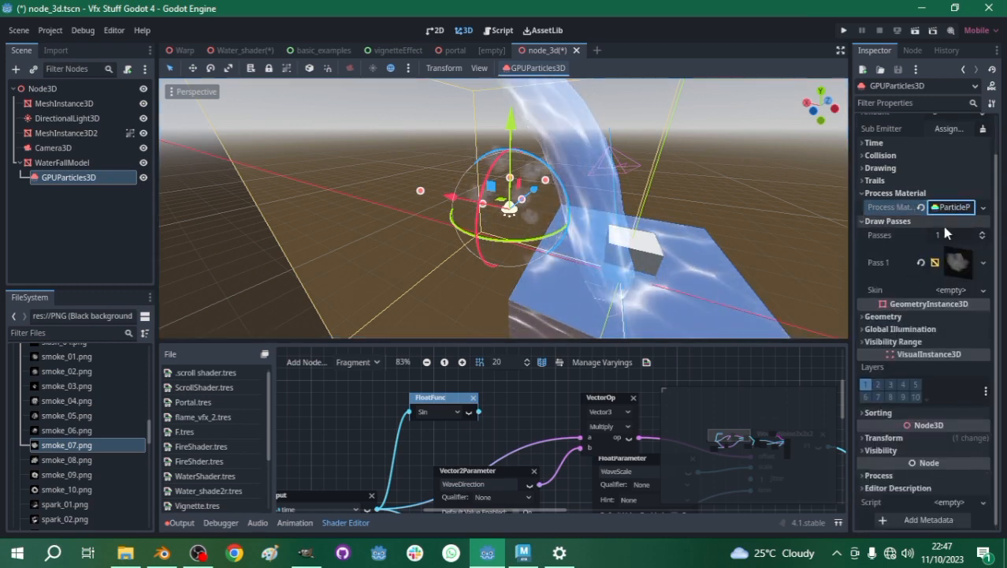
{"action": "left_click", "coordinate": [971, 271]}
{"action": "scroll", "coordinate": [972, 315], "scroll_direction": "down", "scroll_amount": 3}
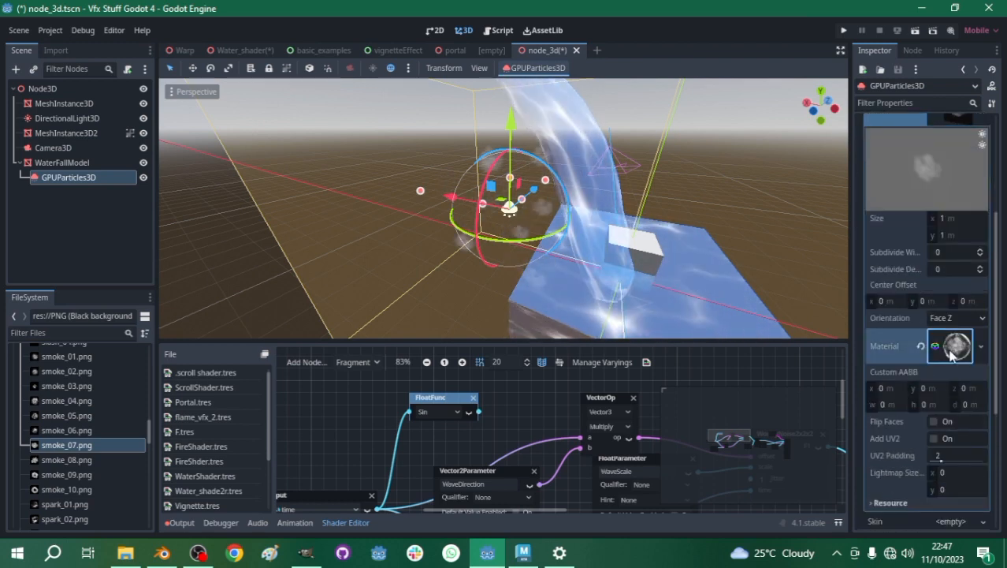
{"action": "scroll", "coordinate": [919, 316], "scroll_direction": "down", "scroll_amount": 15}
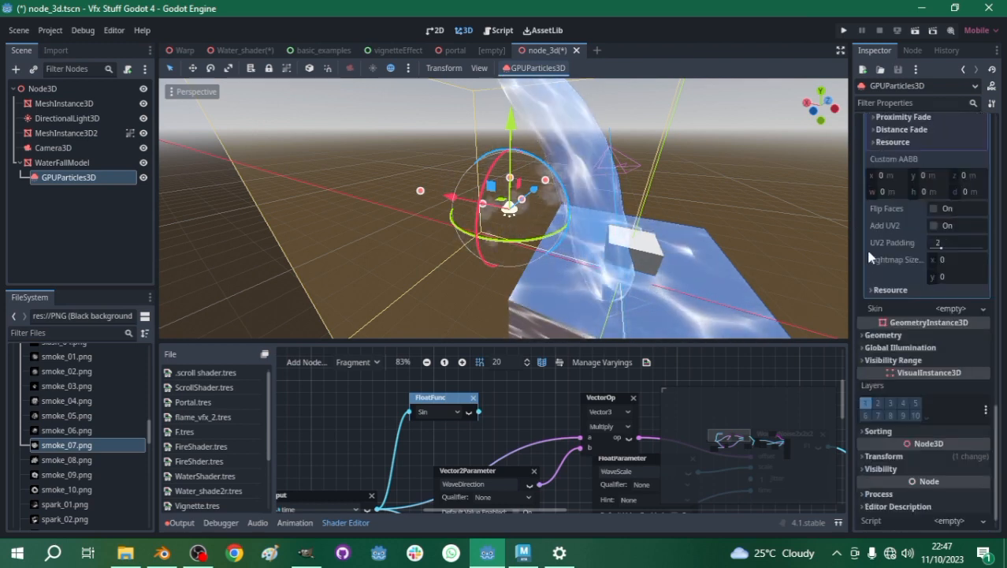
{"action": "scroll", "coordinate": [870, 249], "scroll_direction": "up", "scroll_amount": 4}
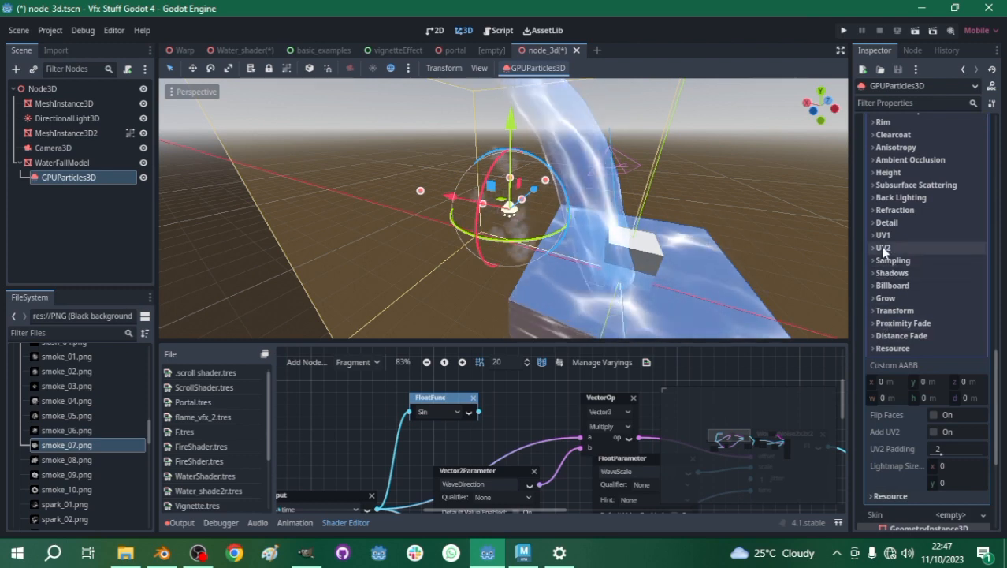
{"action": "left_click", "coordinate": [882, 286]}
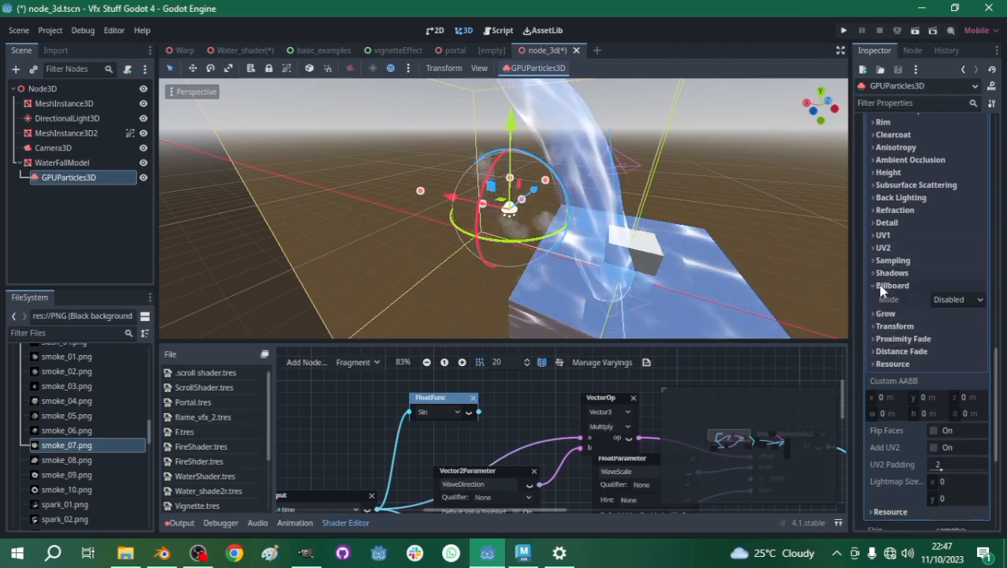
{"action": "left_click", "coordinate": [943, 301]}
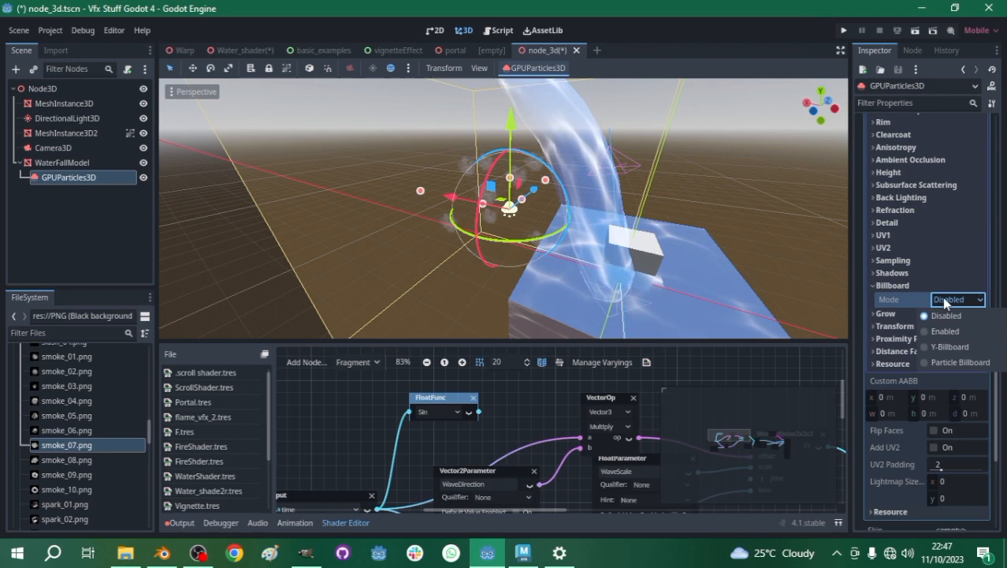
{"action": "left_click", "coordinate": [954, 361]}
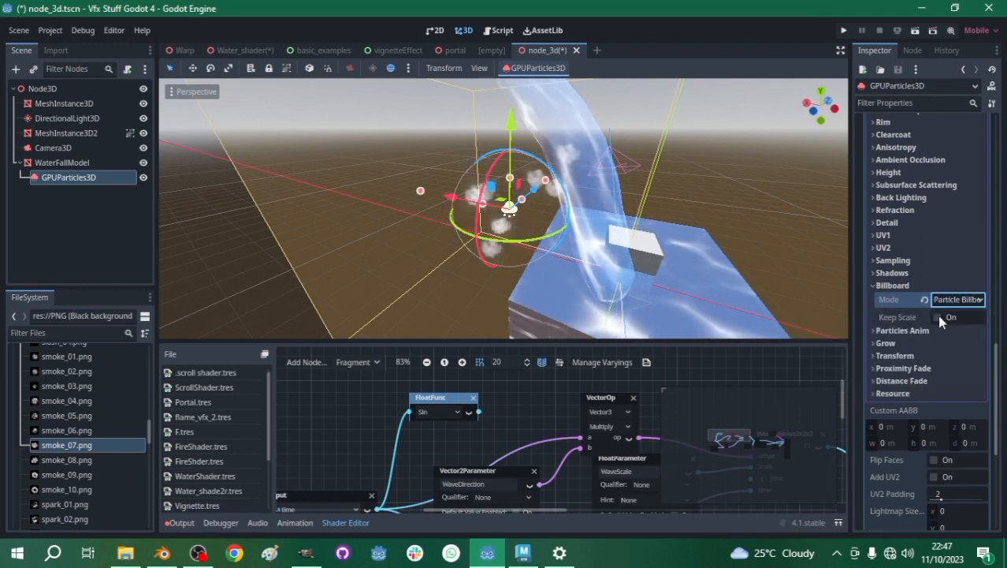
{"action": "left_click", "coordinate": [940, 316]}
{"action": "left_click", "coordinate": [938, 316]}
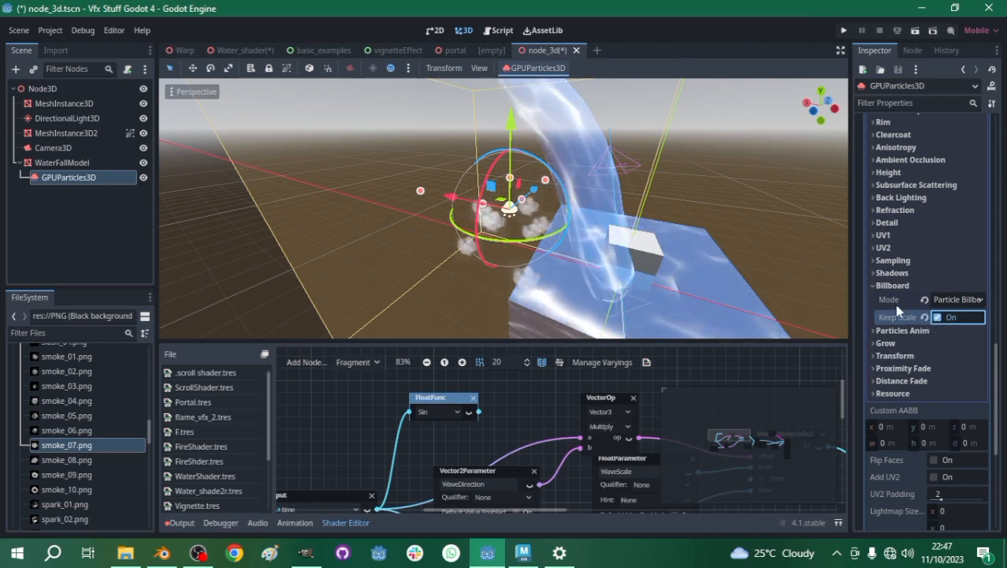
- Increase the particle emitter's Amount to 60 and expand its process material settings
{"action": "scroll", "coordinate": [916, 334], "scroll_direction": "up", "scroll_amount": 10}
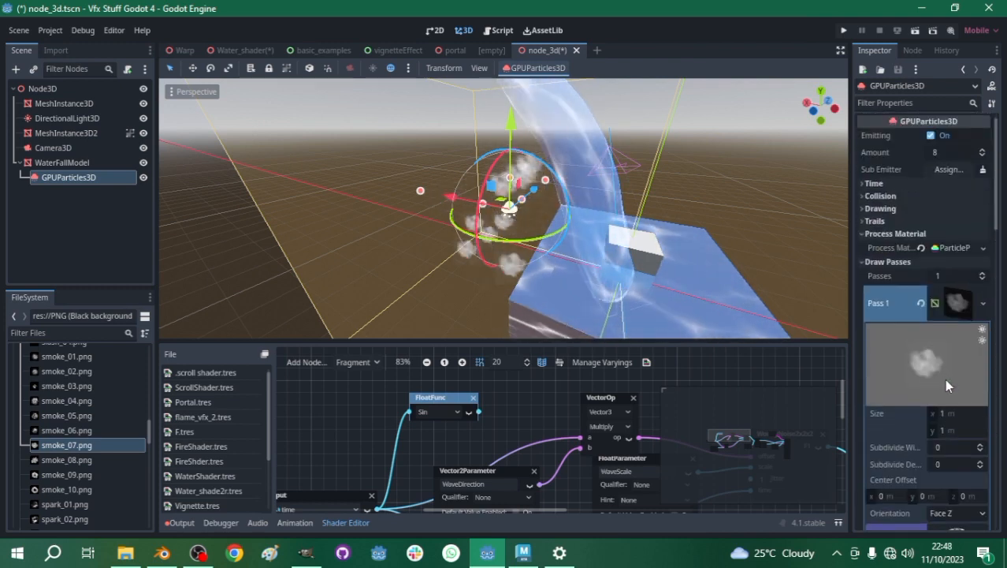
{"action": "left_click", "coordinate": [955, 307]}
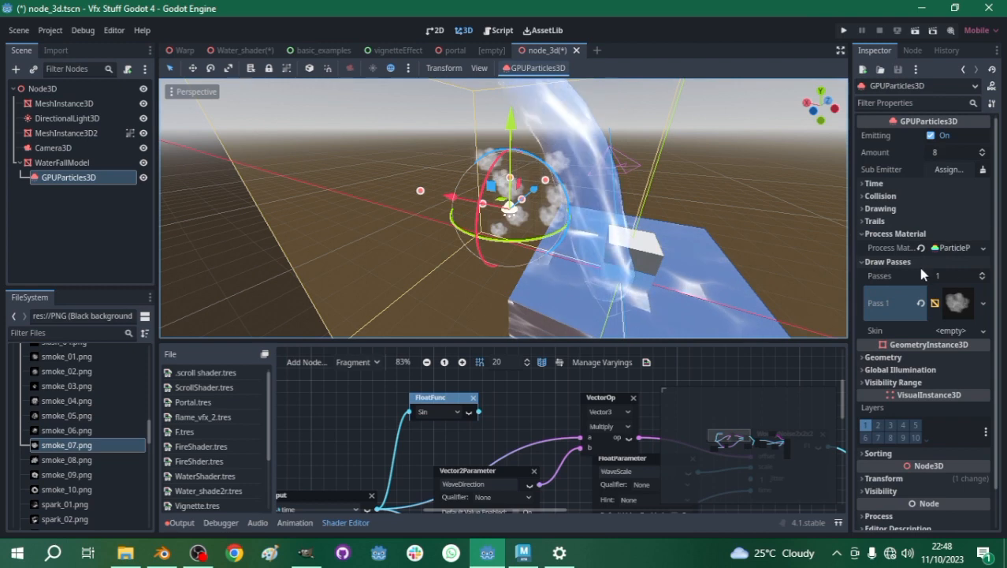
{"action": "left_click", "coordinate": [951, 248]}
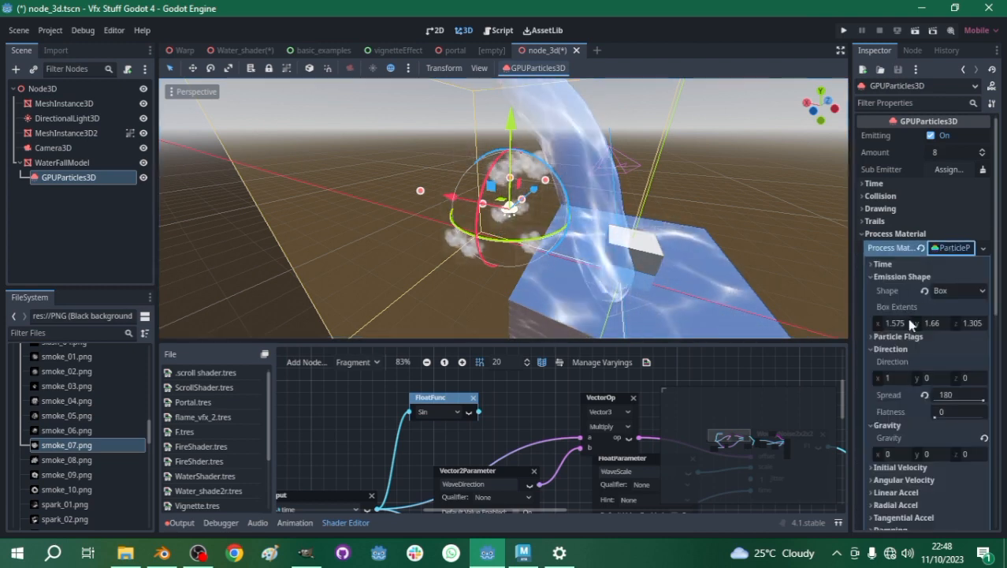
{"action": "left_click", "coordinate": [943, 153]}
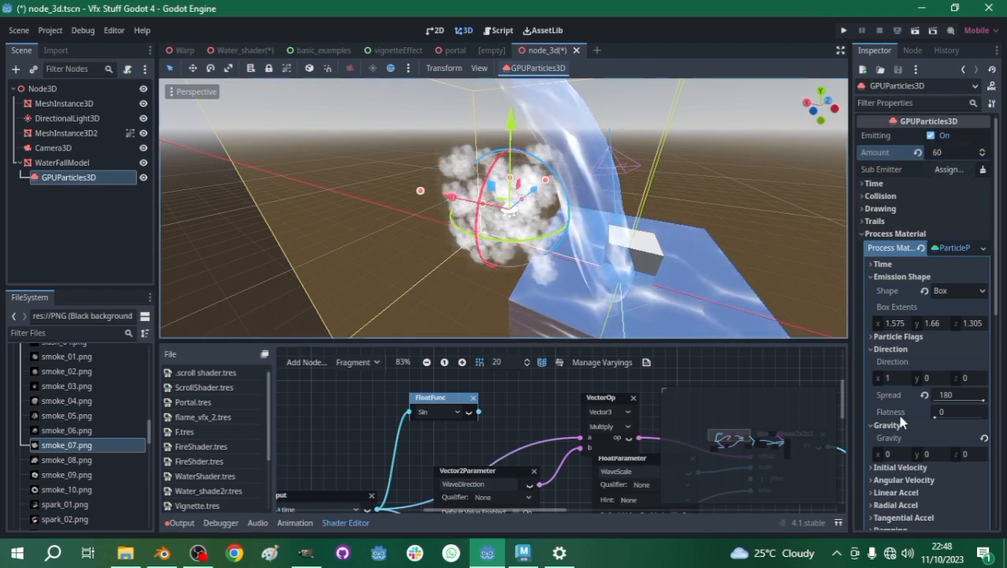
- Add a CurveTexture as the particles' scale curve, shaped as a hump from 0 up to 1 near 0.52 and back to 0
{"action": "scroll", "coordinate": [901, 424], "scroll_direction": "down", "scroll_amount": 5}
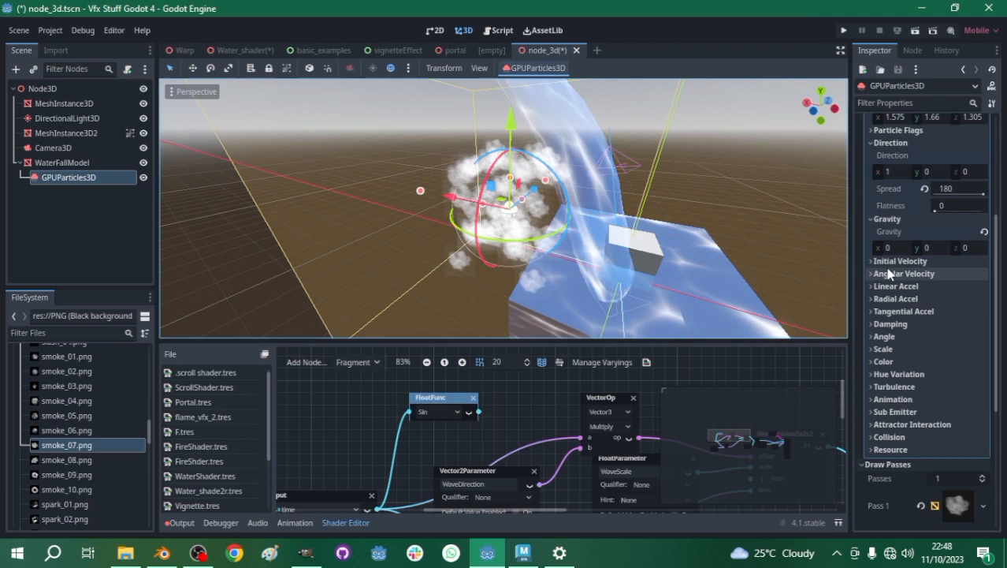
{"action": "left_click", "coordinate": [885, 349]}
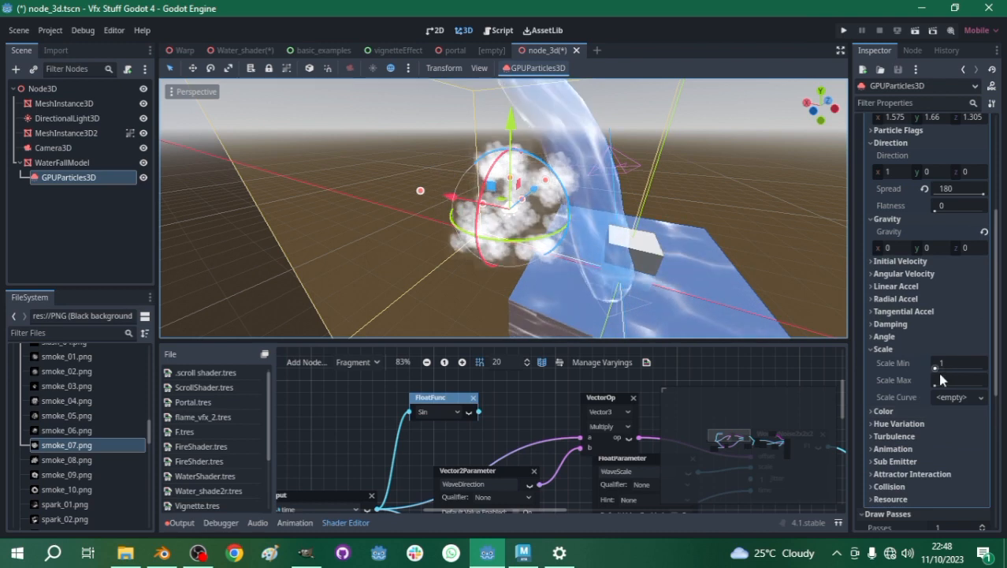
{"action": "left_click", "coordinate": [944, 399]}
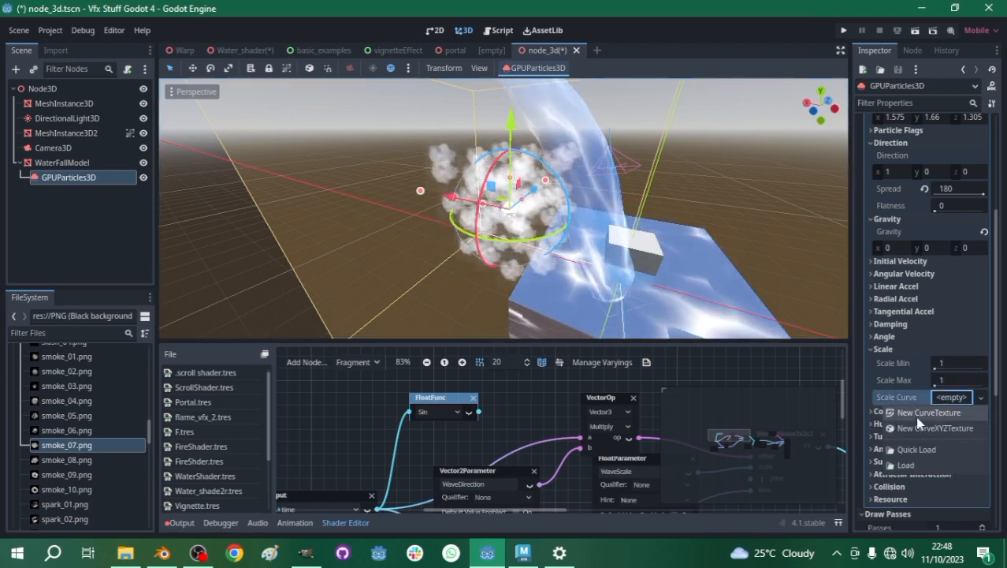
{"action": "left_click", "coordinate": [916, 414]}
{"action": "left_click", "coordinate": [964, 398]}
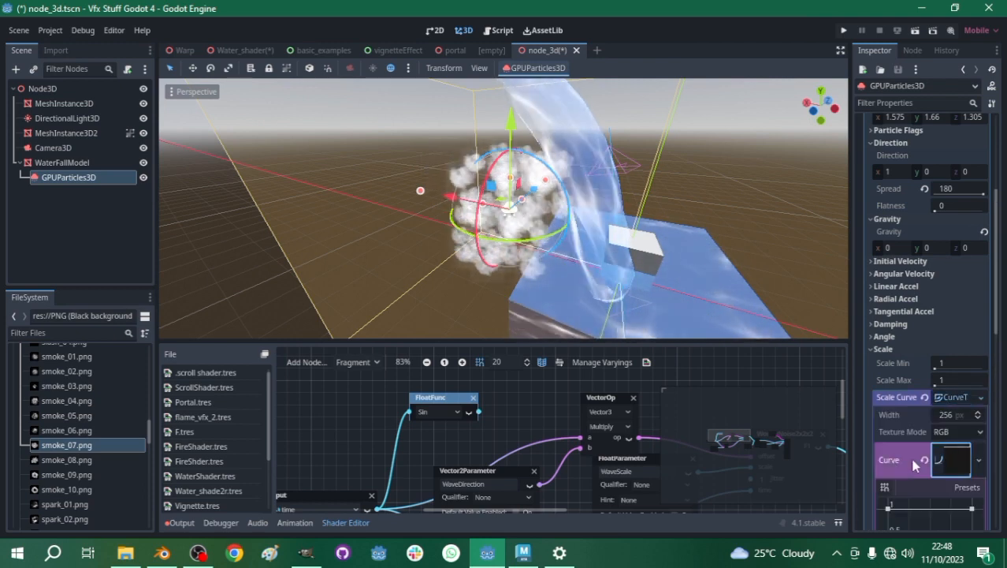
{"action": "scroll", "coordinate": [883, 512], "scroll_direction": "down", "scroll_amount": 3}
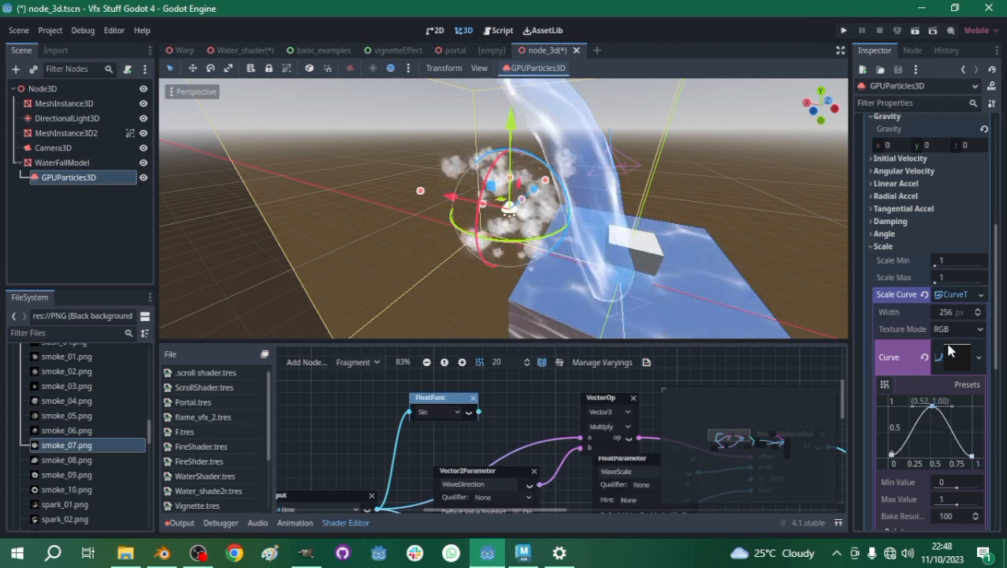
{"action": "left_click", "coordinate": [871, 247]}
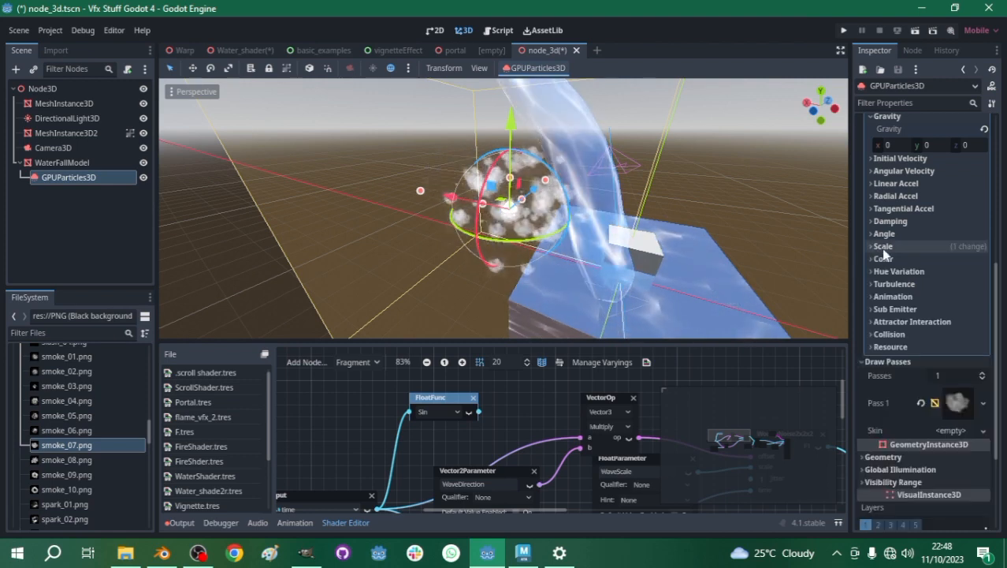
- Review the particle node's Time settings, including Lifetime
{"action": "scroll", "coordinate": [887, 248], "scroll_direction": "up", "scroll_amount": 5}
{"action": "left_click", "coordinate": [873, 184]}
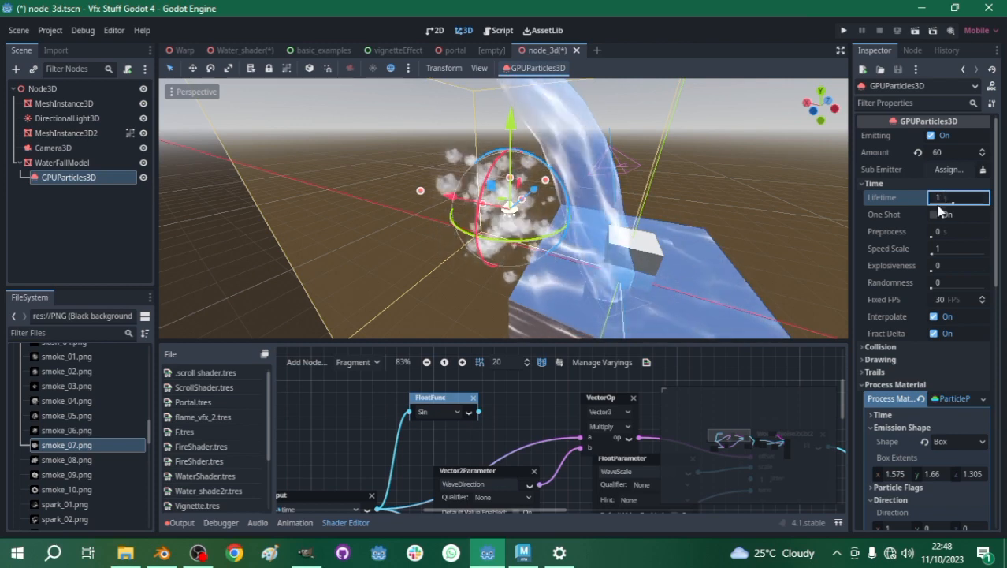
{"action": "scroll", "coordinate": [913, 324], "scroll_direction": "down", "scroll_amount": 2}
{"action": "scroll", "coordinate": [912, 322], "scroll_direction": "up", "scroll_amount": 2}
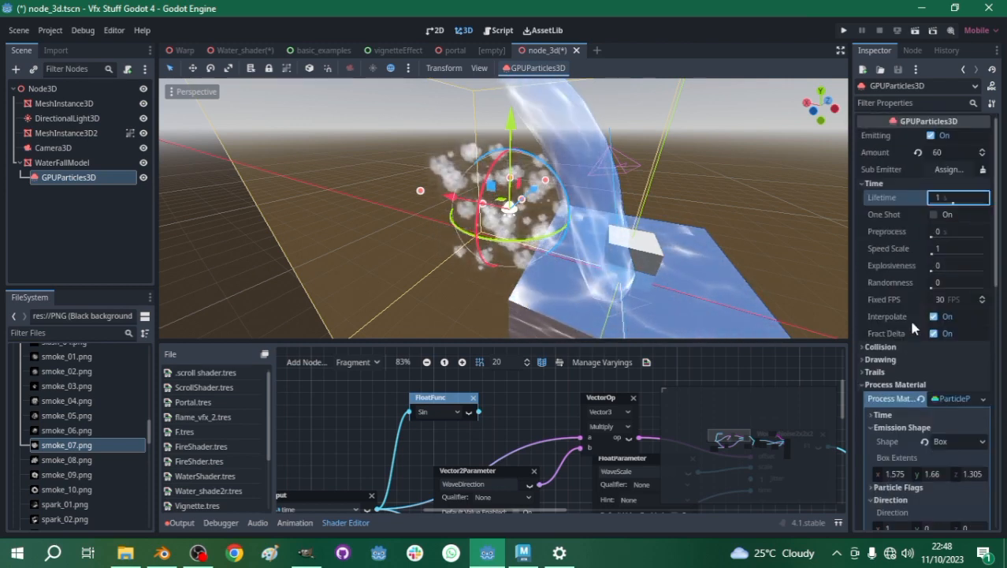
- Set the particles' scale range in the process material to a minimum of 2 and a maximum of 5
{"action": "scroll", "coordinate": [888, 381], "scroll_direction": "down", "scroll_amount": 1}
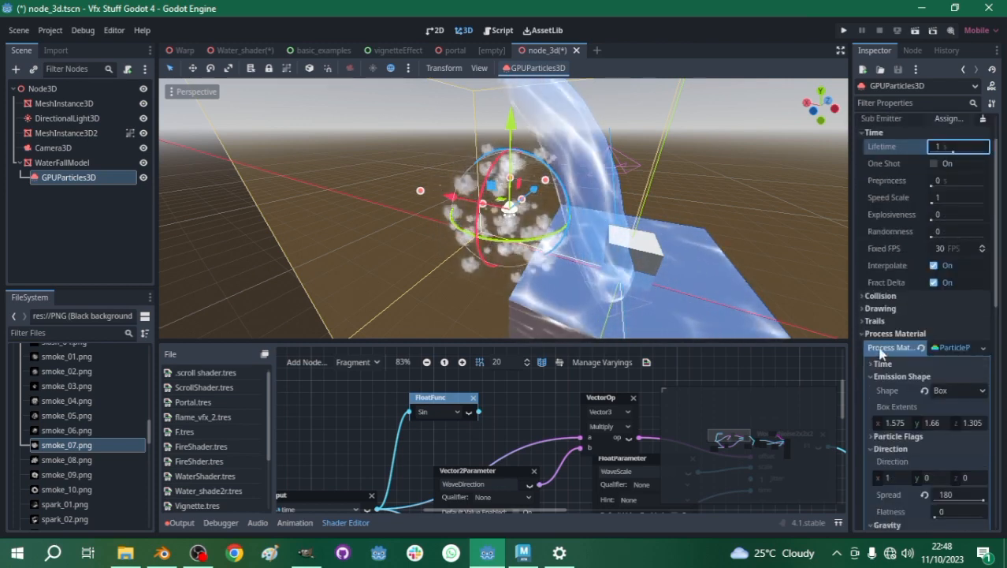
{"action": "scroll", "coordinate": [896, 361], "scroll_direction": "down", "scroll_amount": 5}
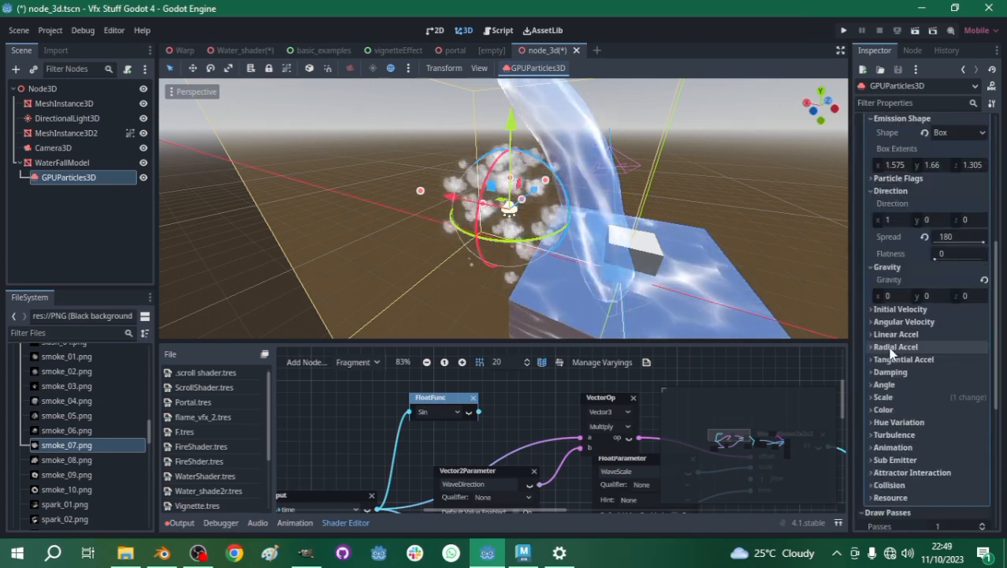
{"action": "left_click", "coordinate": [884, 397]}
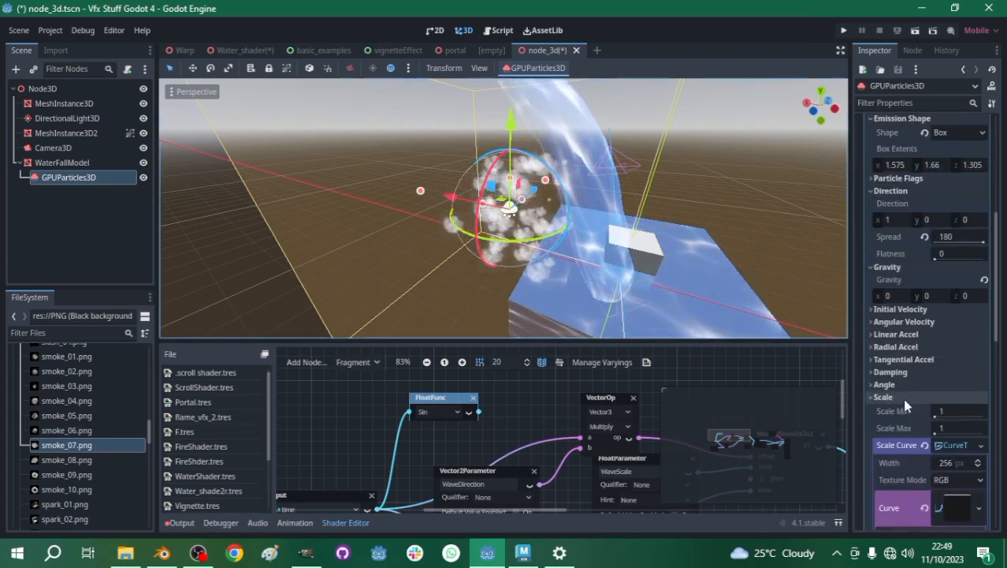
{"action": "left_click", "coordinate": [949, 409]}
{"action": "type", "text": "5"}
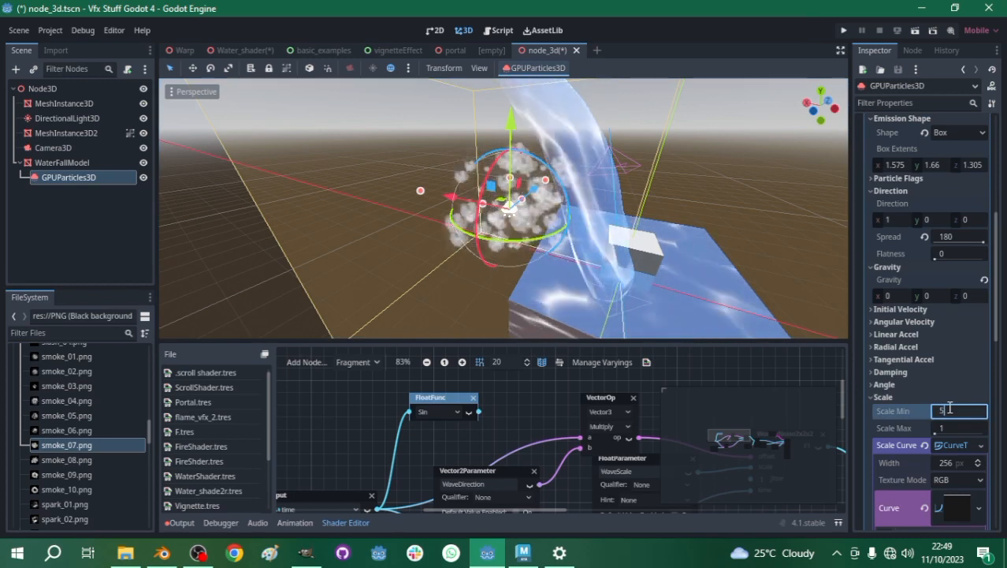
{"action": "key", "text": "Return"}
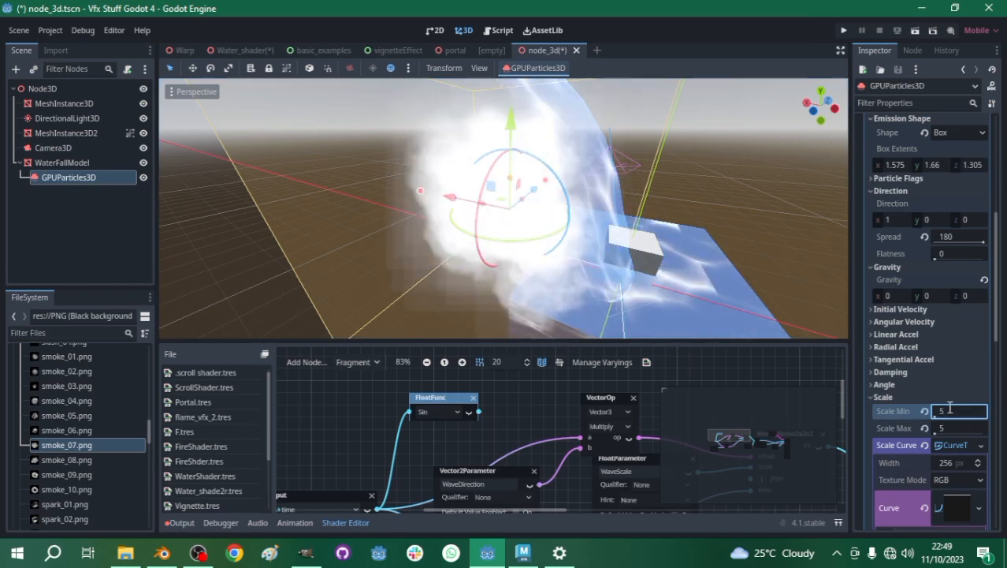
{"action": "type", "text": "2"}
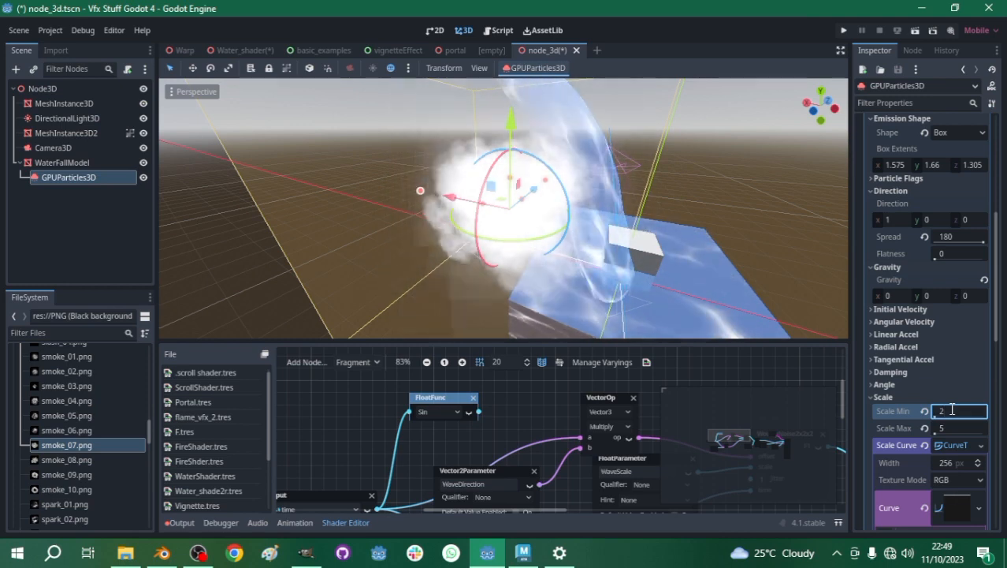
{"action": "key", "text": "Return"}
- Move the smoke particle emitter to the base of the waterfall, where it meets the water surface
{"action": "scroll", "coordinate": [560, 183], "scroll_direction": "down", "scroll_amount": 3}
{"action": "scroll", "coordinate": [560, 183], "scroll_direction": "up", "scroll_amount": 8}
{"action": "middle_click_drag", "start_coordinate": [652, 191], "coordinate": [603, 219]}
{"action": "scroll", "coordinate": [596, 220], "scroll_direction": "down", "scroll_amount": 6}
{"action": "middle_click_drag", "start_coordinate": [509, 229], "coordinate": [413, 202]}
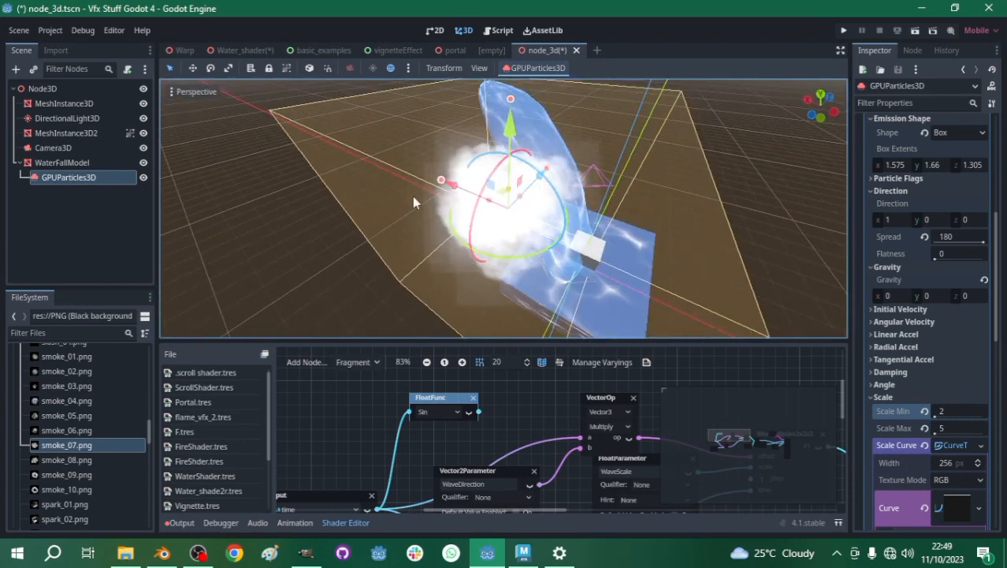
{"action": "left_click_drag", "start_coordinate": [447, 186], "coordinate": [494, 197]}
{"action": "left_click_drag", "start_coordinate": [598, 167], "coordinate": [593, 221]}
{"action": "middle_click_drag", "start_coordinate": [626, 216], "coordinate": [532, 206]}
{"action": "left_click_drag", "start_coordinate": [600, 291], "coordinate": [572, 290]}
{"action": "middle_click_drag", "start_coordinate": [573, 290], "coordinate": [637, 249]}
{"action": "left_click_drag", "start_coordinate": [583, 206], "coordinate": [597, 161]}
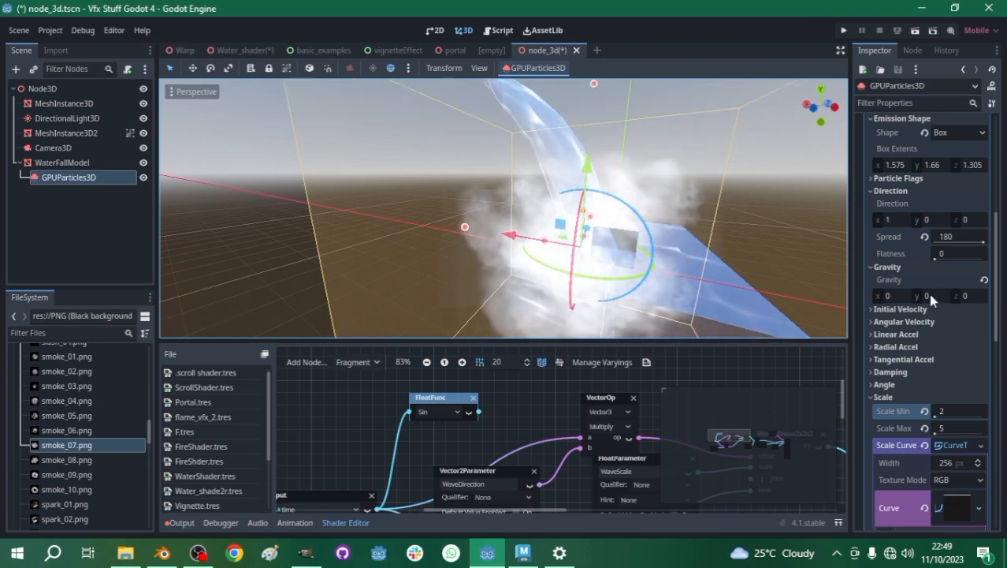
- Remove the scale curve's middle point and reshape the curve to rise from 0 at the start to 1 at the end
{"action": "scroll", "coordinate": [927, 378], "scroll_direction": "down", "scroll_amount": 2}
{"action": "scroll", "coordinate": [927, 388], "scroll_direction": "down", "scroll_amount": 5}
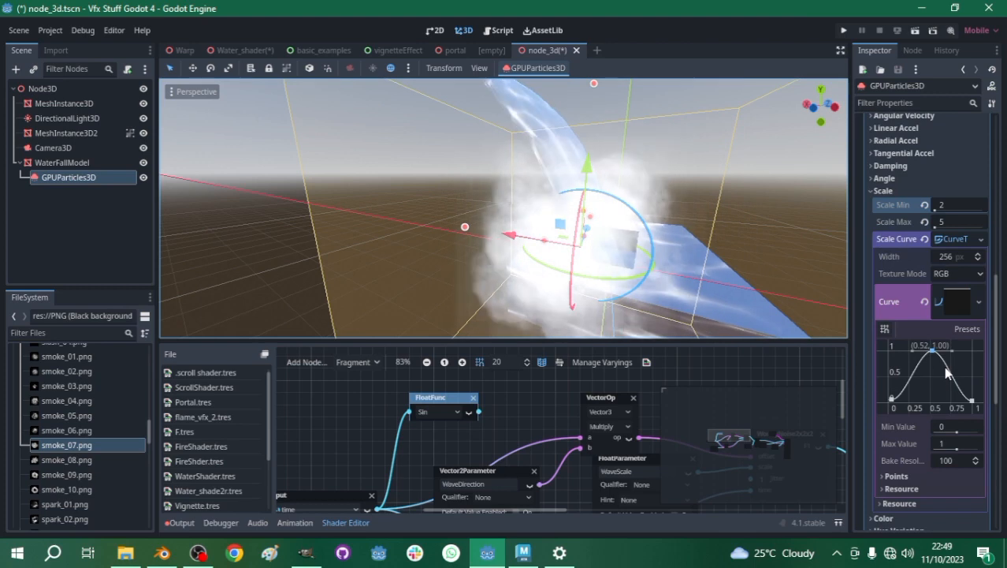
{"action": "right_click", "coordinate": [931, 345]}
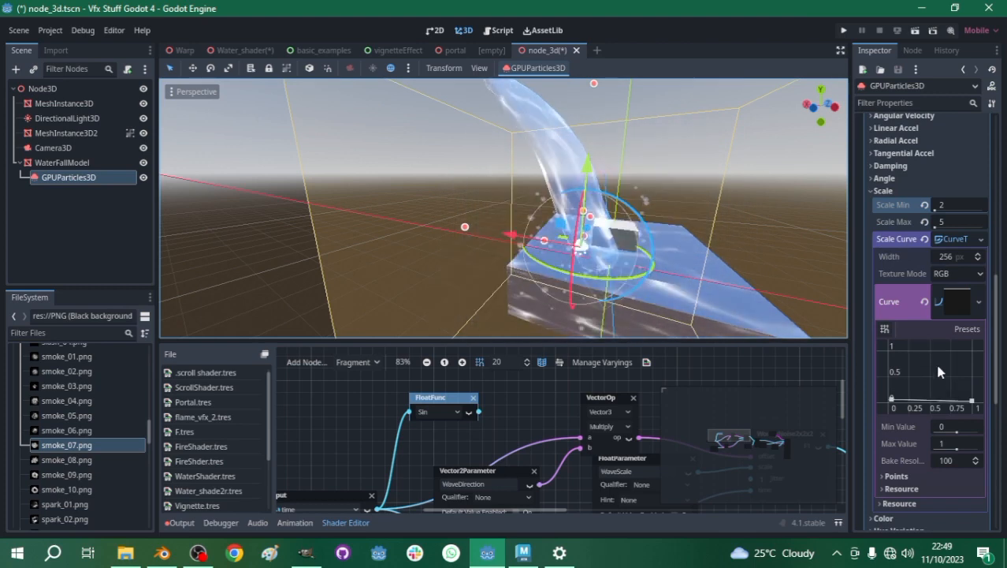
{"action": "mouse_move", "coordinate": [891, 399]}
{"action": "left_mouse_down"}
{"action": "mouse_move", "coordinate": [888, 355]}
{"action": "mouse_move", "coordinate": [891, 393]}
{"action": "left_mouse_up"}
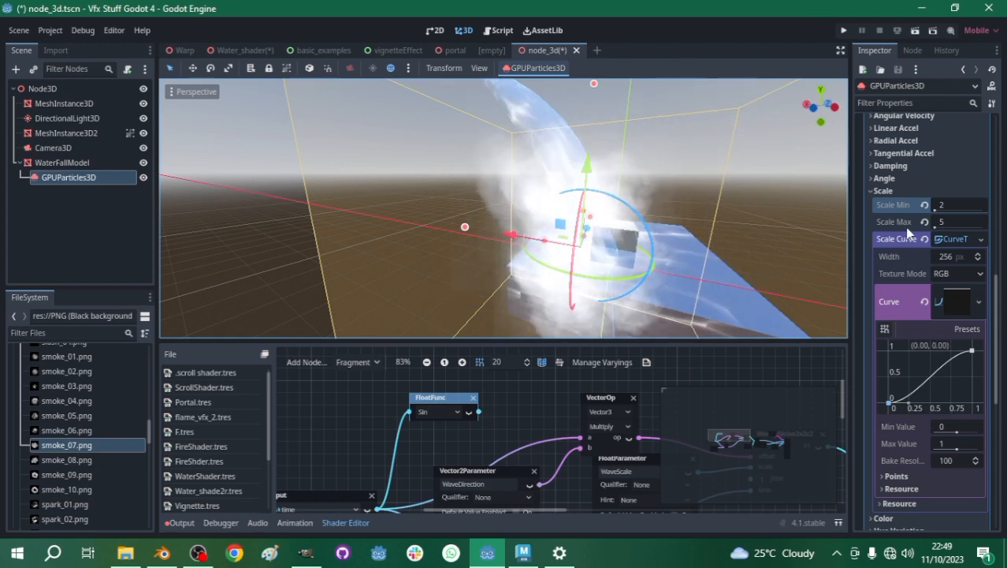
{"action": "left_click", "coordinate": [872, 192]}
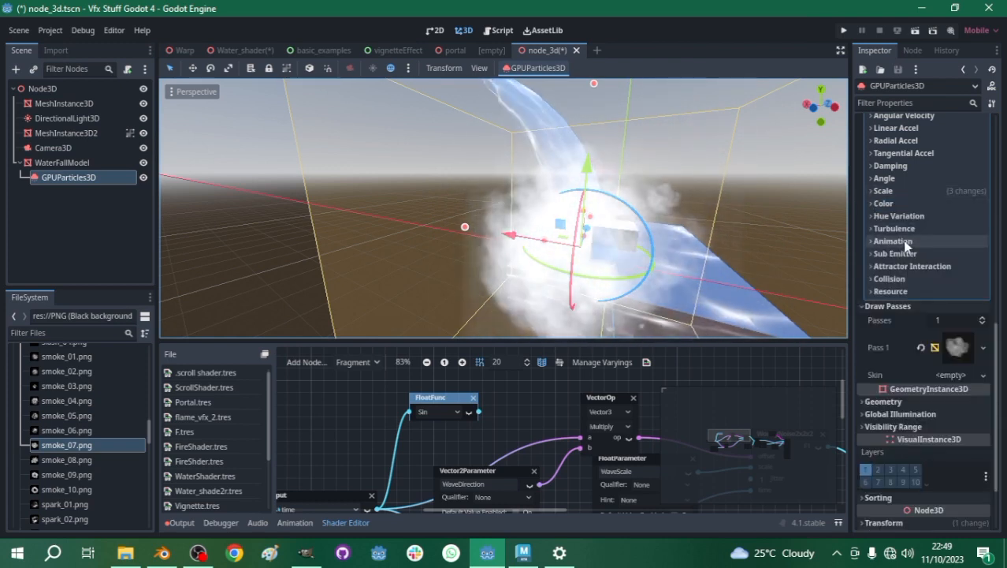
- Add a black-to-white gradient texture as the Color Ramp of the particles' process material
{"action": "left_click", "coordinate": [882, 203]}
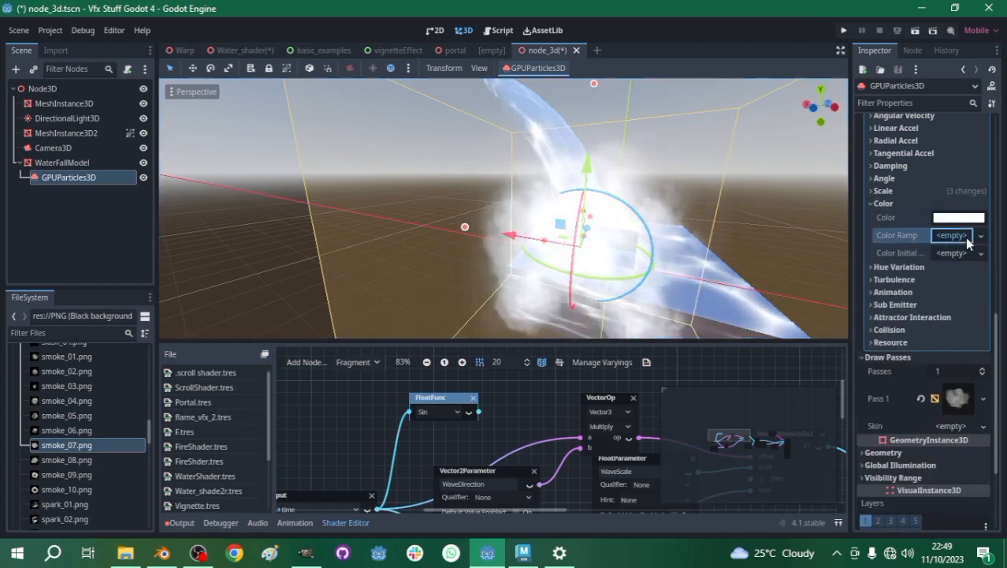
{"action": "left_click", "coordinate": [960, 235]}
{"action": "left_click", "coordinate": [961, 236]}
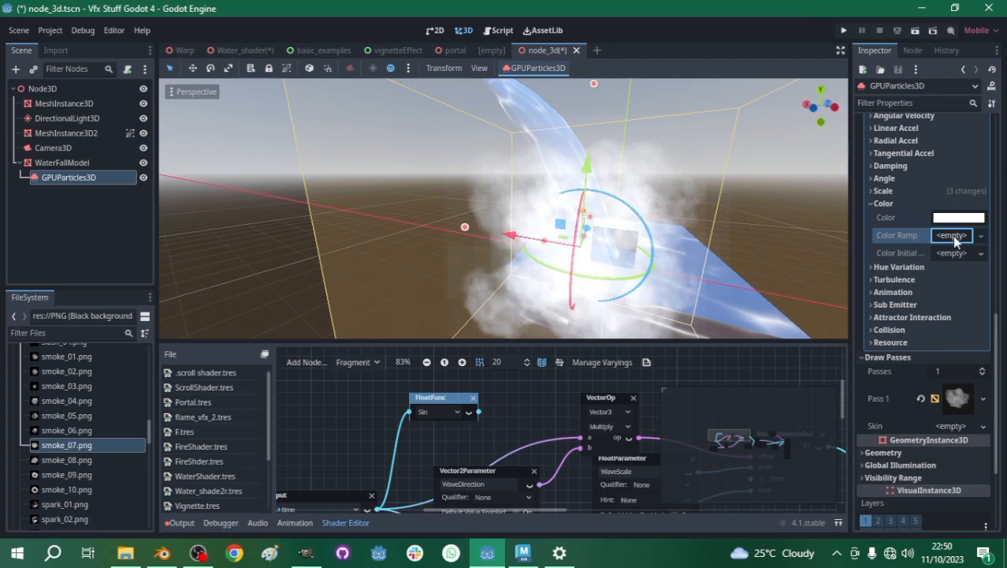
{"action": "left_click", "coordinate": [953, 236]}
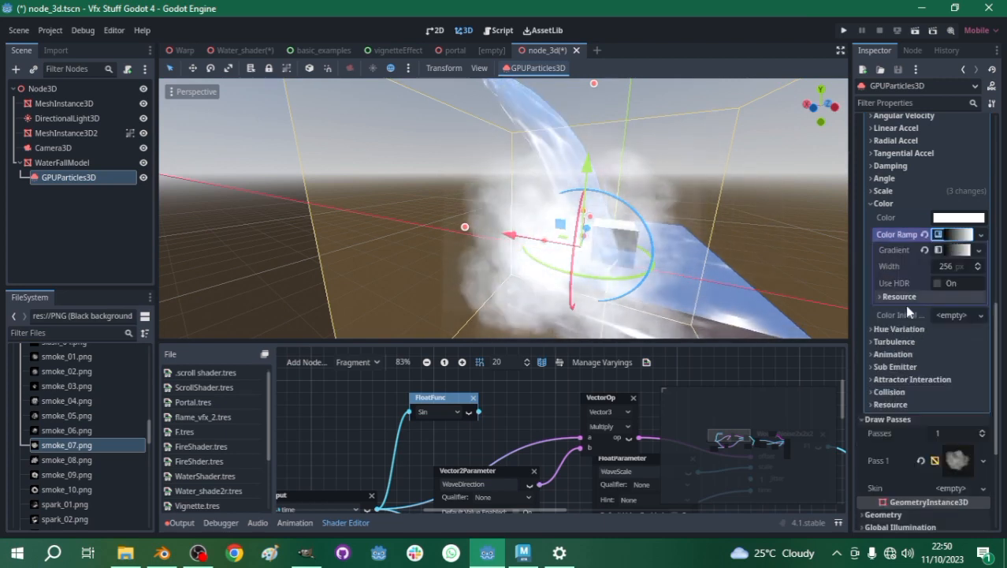
- Move the Color Ramp gradient's white stop to the start and delete the black stop, leaving a solid white ramp
{"action": "left_click", "coordinate": [954, 250]}
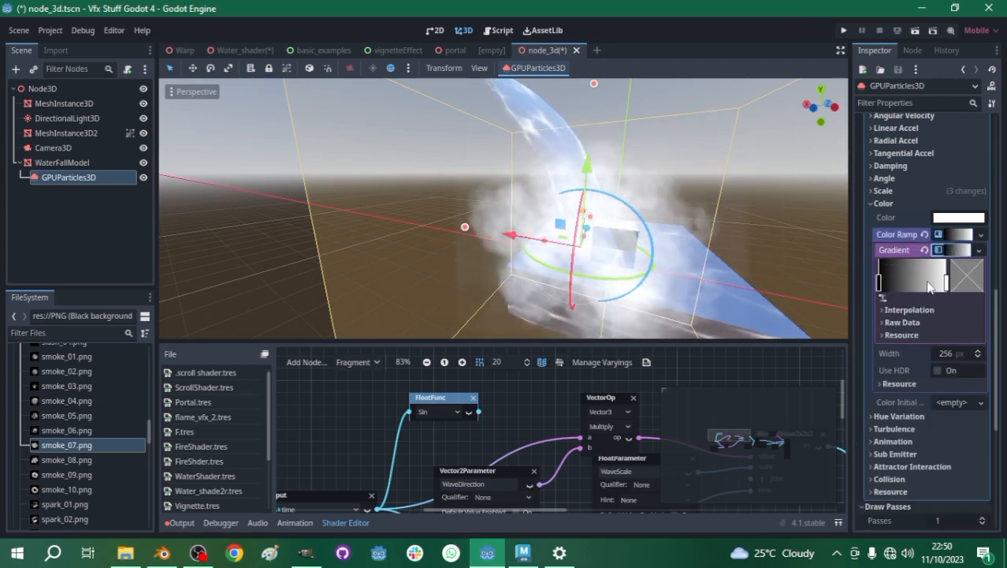
{"action": "left_click_drag", "start_coordinate": [948, 286], "coordinate": [871, 287]}
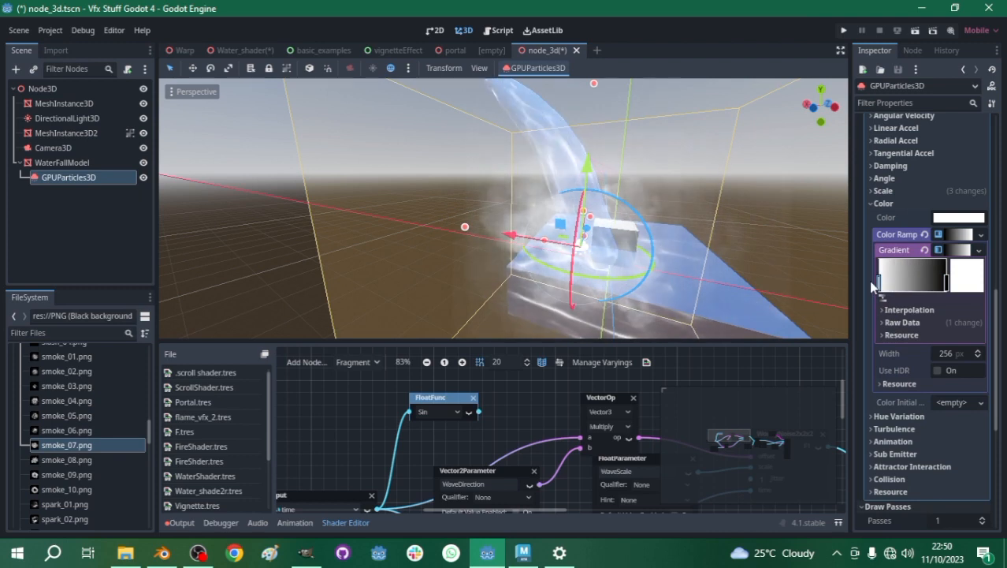
{"action": "left_click_drag", "start_coordinate": [946, 286], "coordinate": [941, 285]}
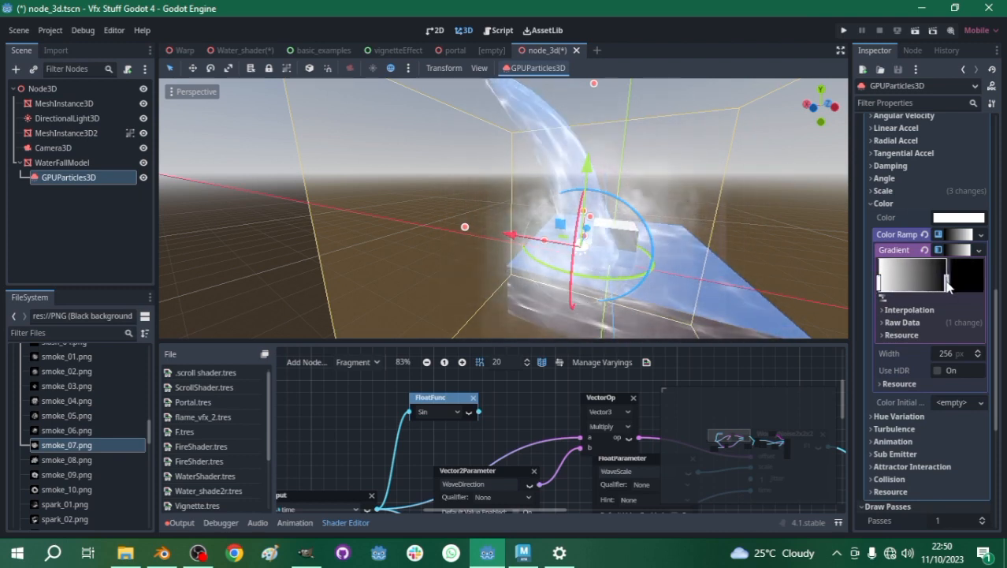
{"action": "right_click", "coordinate": [949, 287]}
- Lower the smoke particle emitter along the vertical axis at the waterfall's base
{"action": "middle_click_drag", "start_coordinate": [754, 229], "coordinate": [555, 227]}
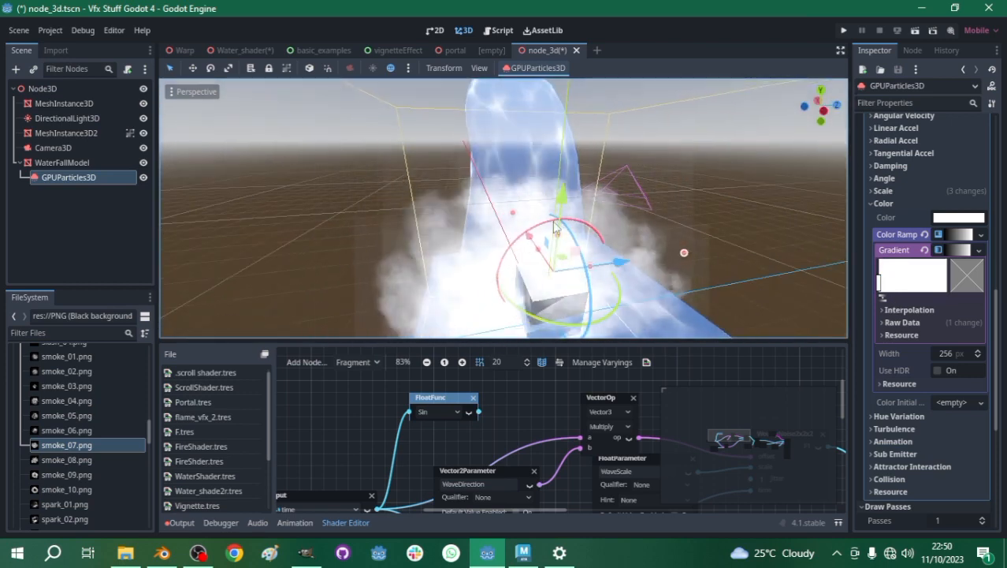
{"action": "left_click_drag", "start_coordinate": [561, 207], "coordinate": [560, 255]}
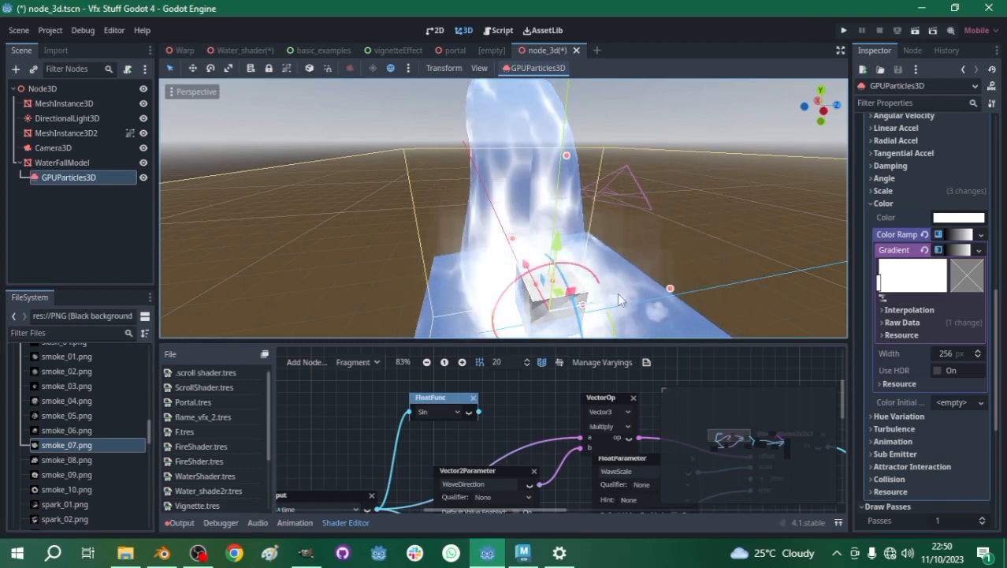
- Set the emission shape's box extents to 1 on the x, y and z axes
{"action": "scroll", "coordinate": [930, 208], "scroll_direction": "up", "scroll_amount": 5}
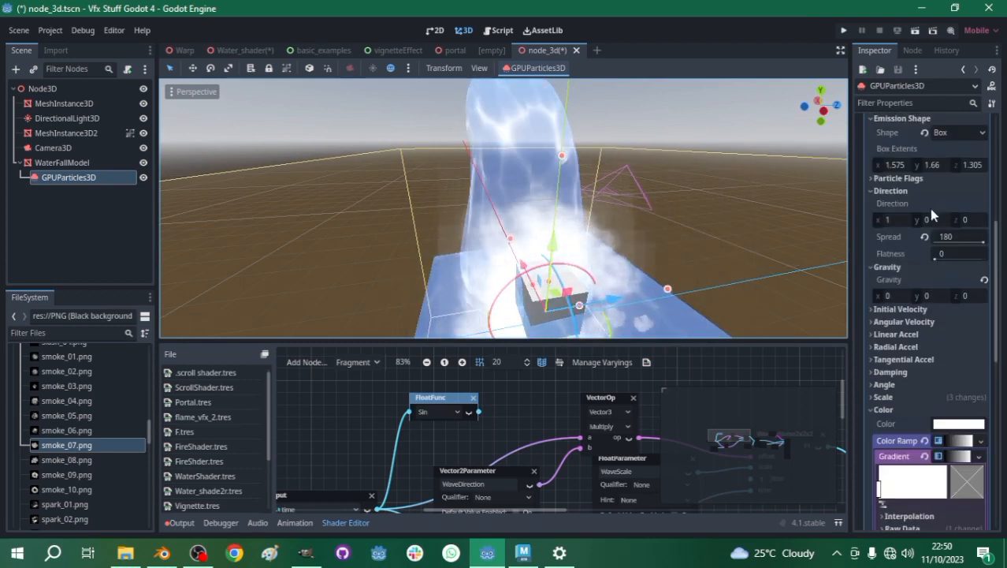
{"action": "scroll", "coordinate": [930, 208], "scroll_direction": "up", "scroll_amount": 2}
{"action": "left_click", "coordinate": [894, 216]}
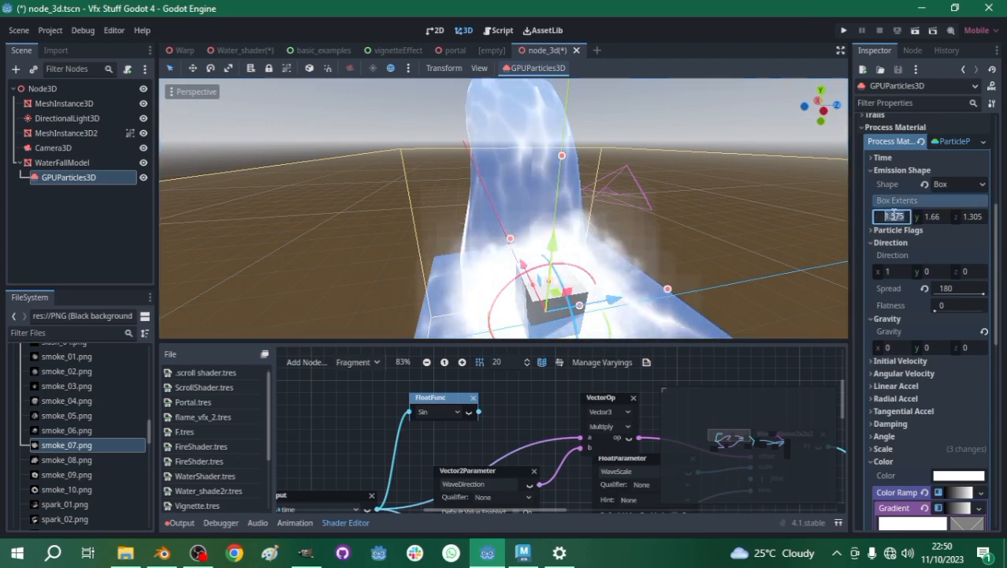
{"action": "type", "text": "1"}
{"action": "left_click", "coordinate": [943, 218]}
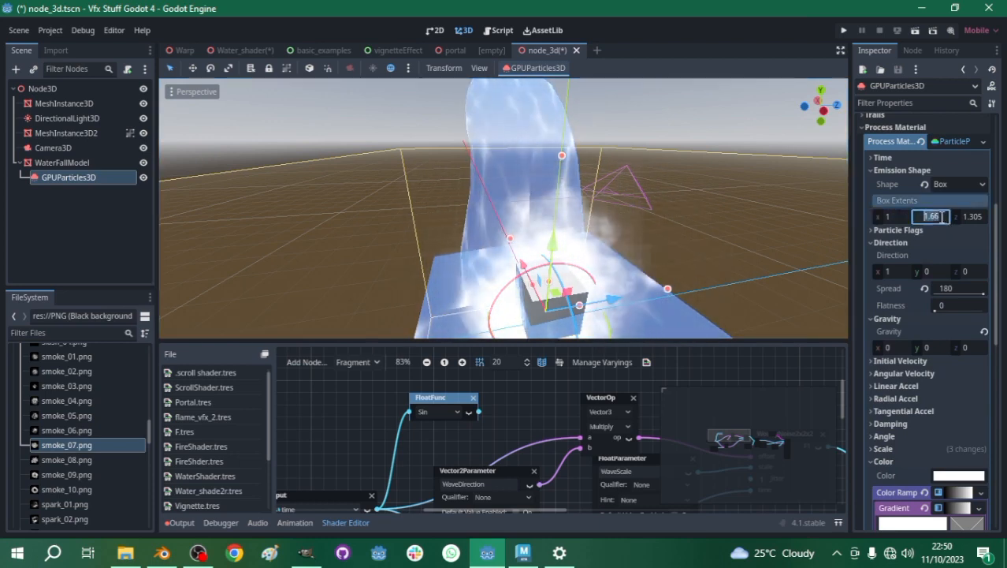
{"action": "type", "text": "1"}
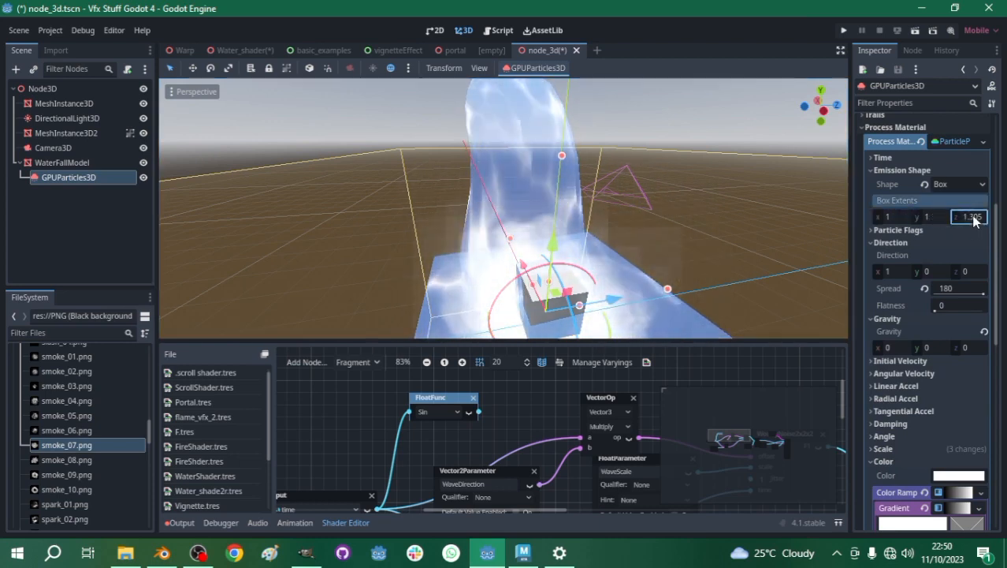
{"action": "type", "text": "1"}
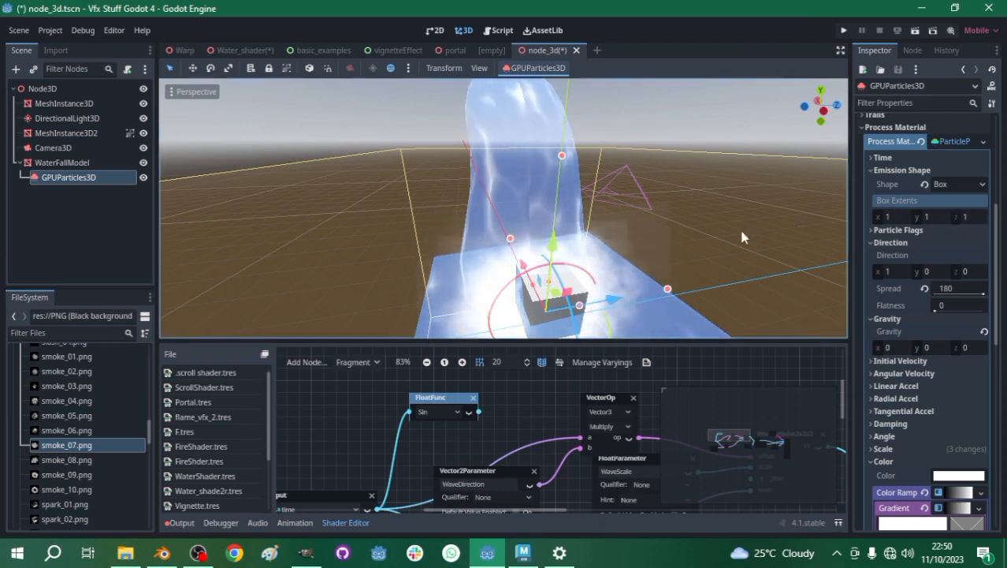
- Raise the smoke particle emitter slightly above the water surface at the waterfall's base
{"action": "scroll", "coordinate": [552, 229], "scroll_direction": "down", "scroll_amount": 6}
{"action": "scroll", "coordinate": [533, 215], "scroll_direction": "up", "scroll_amount": 6}
{"action": "middle_click_drag", "start_coordinate": [532, 211], "coordinate": [621, 220]}
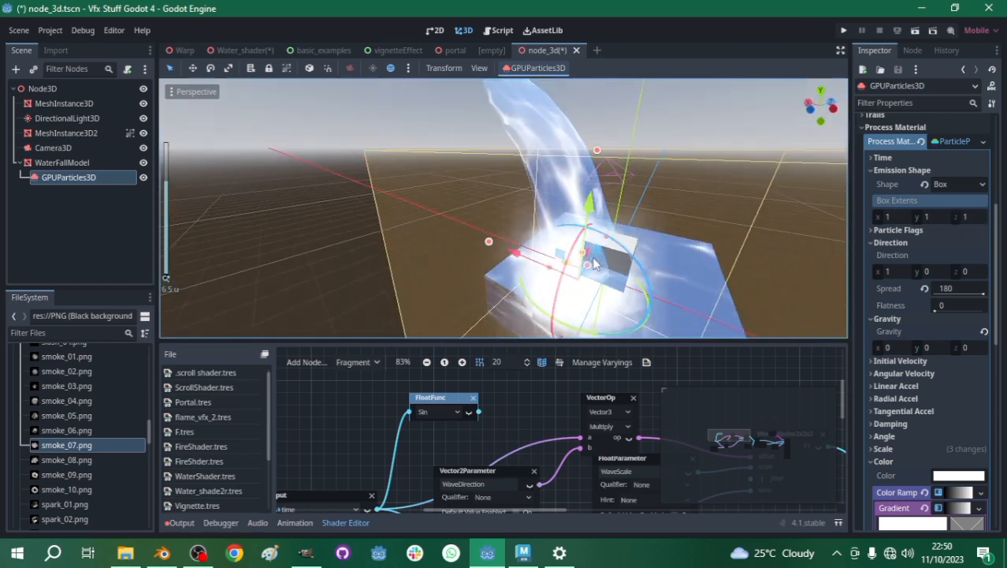
{"action": "left_click_drag", "start_coordinate": [593, 206], "coordinate": [594, 191]}
{"action": "middle_click_drag", "start_coordinate": [712, 257], "coordinate": [644, 298]}
{"action": "scroll", "coordinate": [621, 252], "scroll_direction": "up", "scroll_amount": 2}
{"action": "scroll", "coordinate": [639, 253], "scroll_direction": "down", "scroll_amount": 4}
{"action": "scroll", "coordinate": [630, 253], "scroll_direction": "up", "scroll_amount": 4}
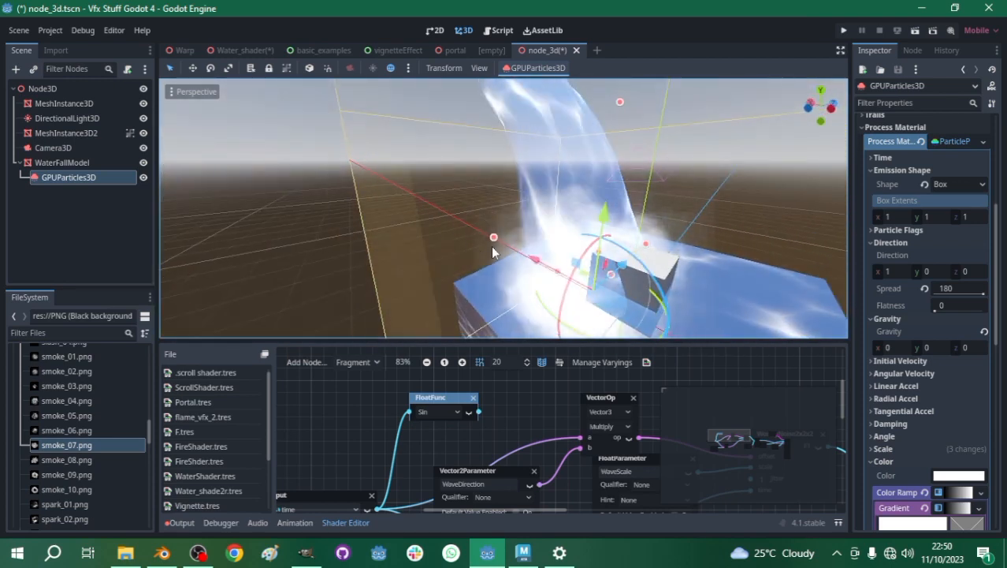
- Set the minimum particle scale in the process material to 3
{"action": "scroll", "coordinate": [908, 315], "scroll_direction": "down", "scroll_amount": 5}
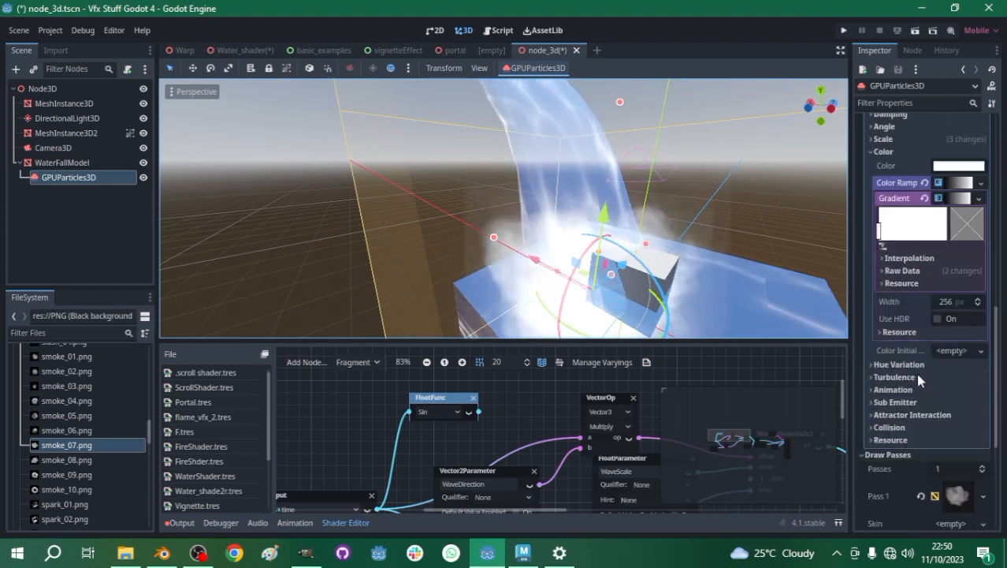
{"action": "scroll", "coordinate": [916, 373], "scroll_direction": "up", "scroll_amount": 5}
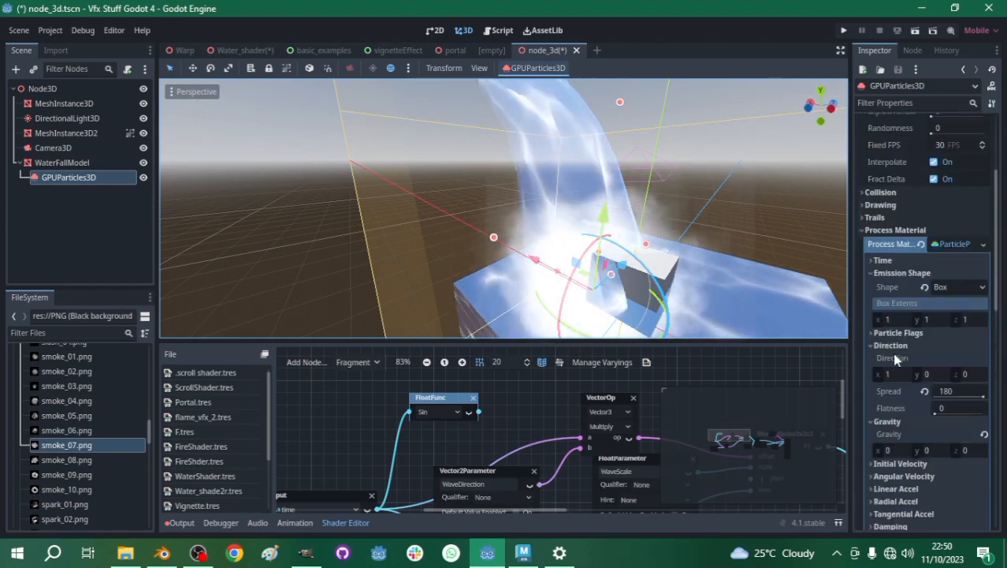
{"action": "scroll", "coordinate": [892, 466], "scroll_direction": "down", "scroll_amount": 3}
{"action": "scroll", "coordinate": [936, 461], "scroll_direction": "down", "scroll_amount": 1}
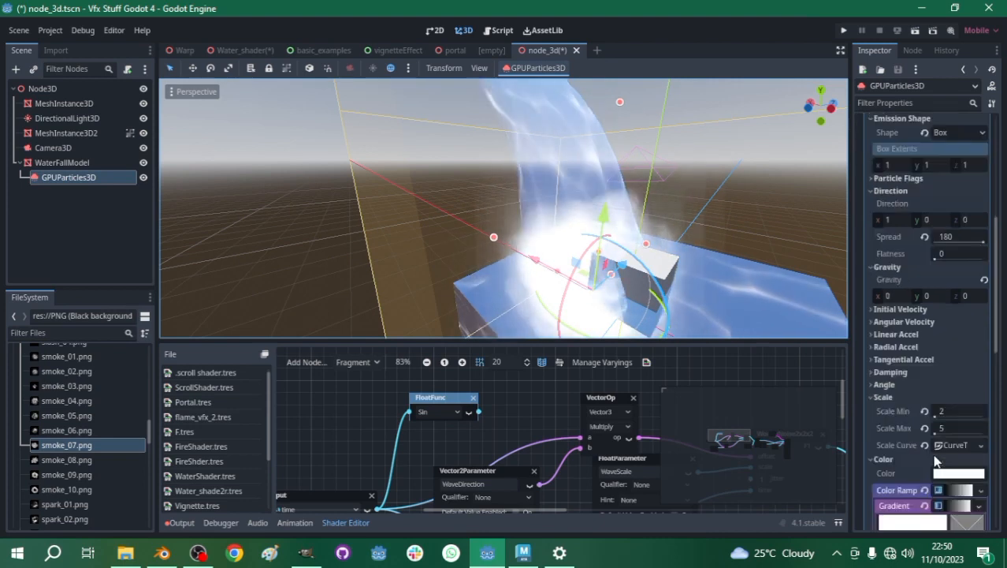
{"action": "scroll", "coordinate": [937, 461], "scroll_direction": "down", "scroll_amount": 3}
{"action": "left_click", "coordinate": [946, 307]}
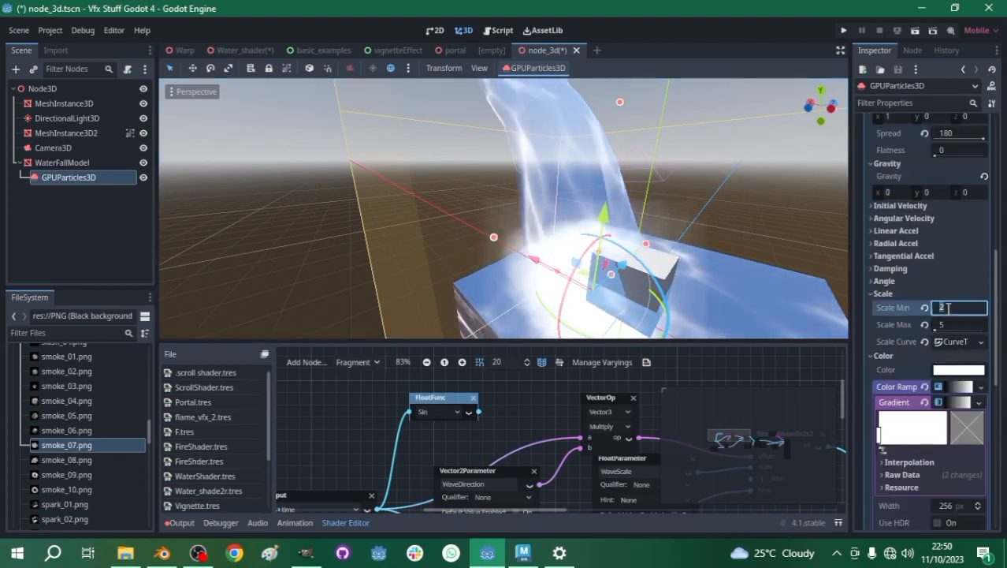
{"action": "type", "text": "3"}
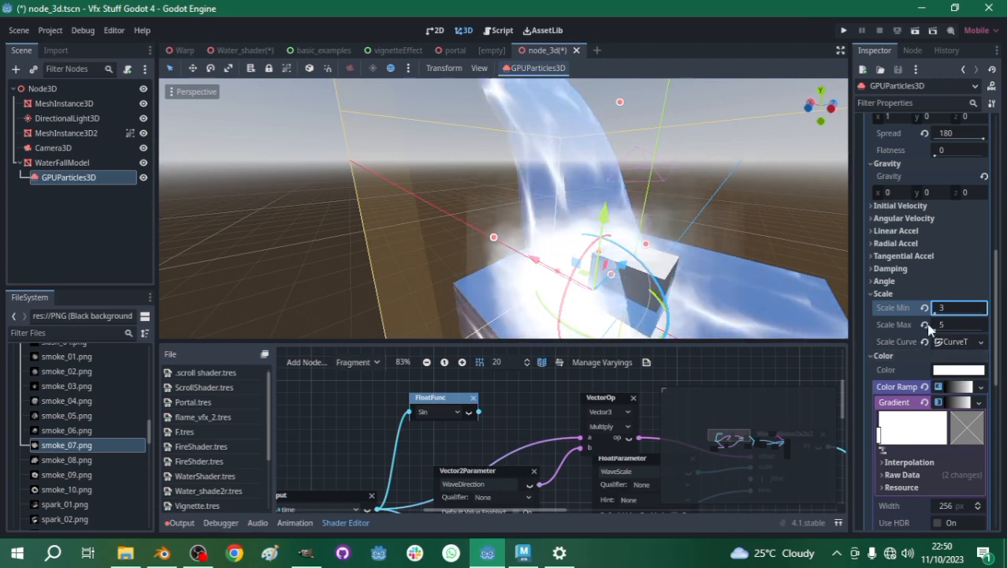
- Examine the smoke effect at the waterfall's base from several angles and distances
{"action": "scroll", "coordinate": [519, 231], "scroll_direction": "down", "scroll_amount": 5}
{"action": "middle_click_drag", "start_coordinate": [519, 231], "coordinate": [504, 264]}
{"action": "left_click", "coordinate": [504, 238]}
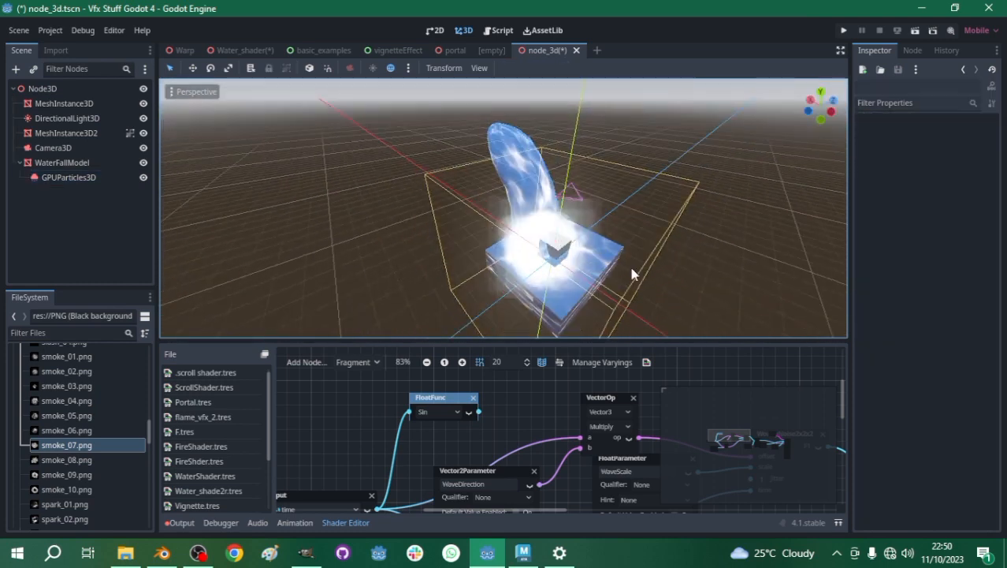
{"action": "scroll", "coordinate": [532, 225], "scroll_direction": "up", "scroll_amount": 6}
{"action": "scroll", "coordinate": [533, 225], "scroll_direction": "down", "scroll_amount": 5}
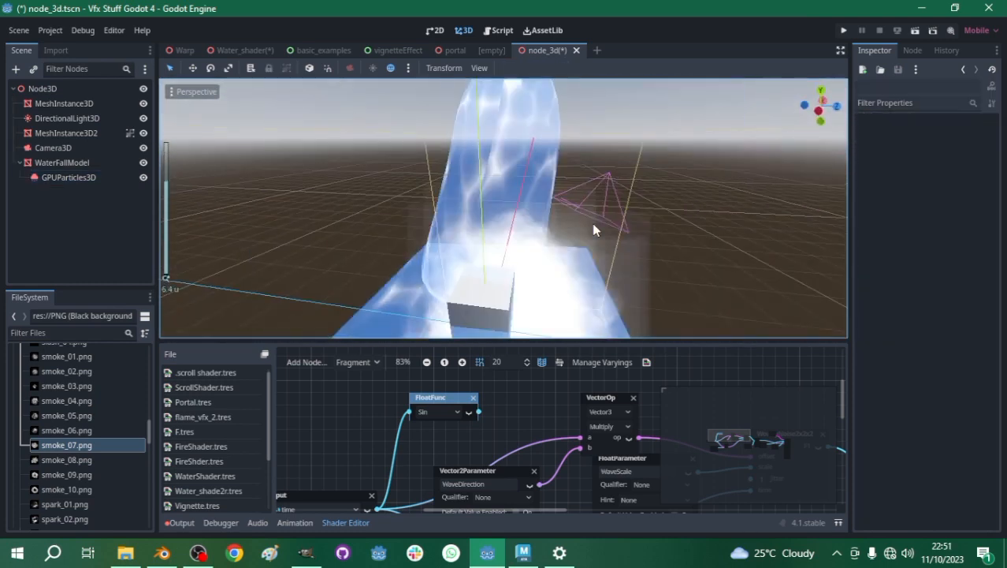
{"action": "middle_click_drag", "start_coordinate": [559, 244], "coordinate": [571, 241]}
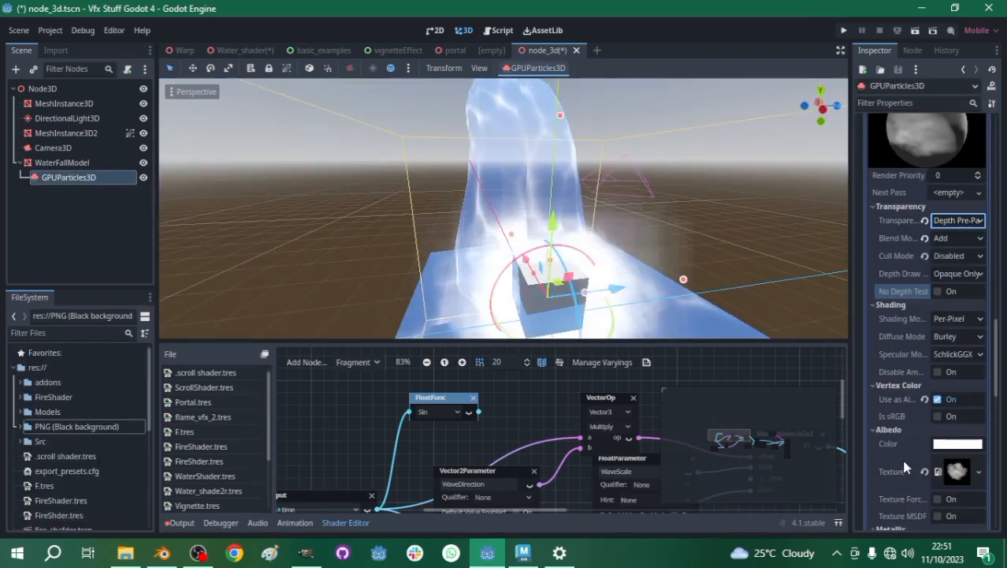
{"action": "scroll", "coordinate": [905, 457], "scroll_direction": "up", "scroll_amount": 8}
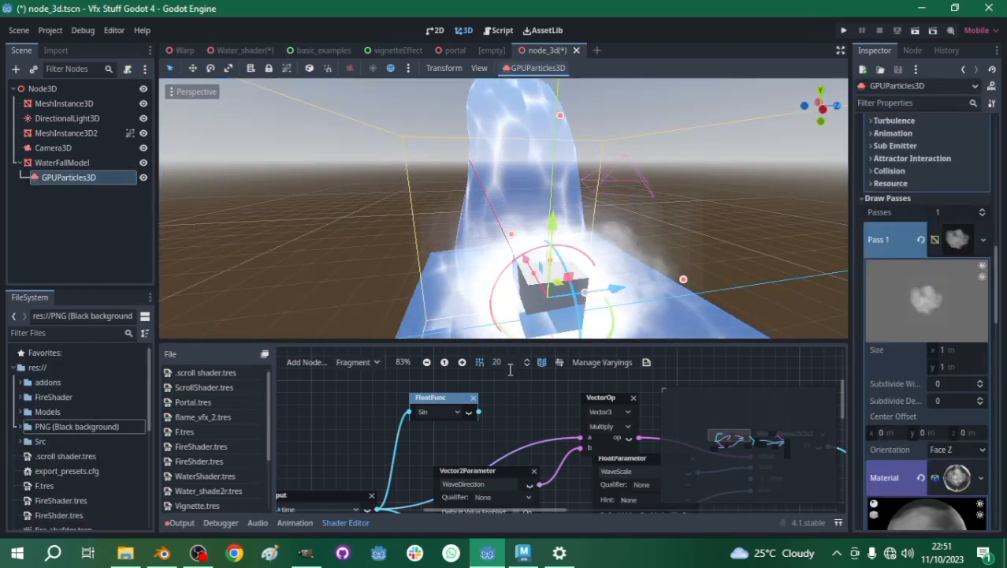
{"action": "scroll", "coordinate": [509, 368], "scroll_direction": "down", "scroll_amount": 2}
{"action": "key", "text": "f"}
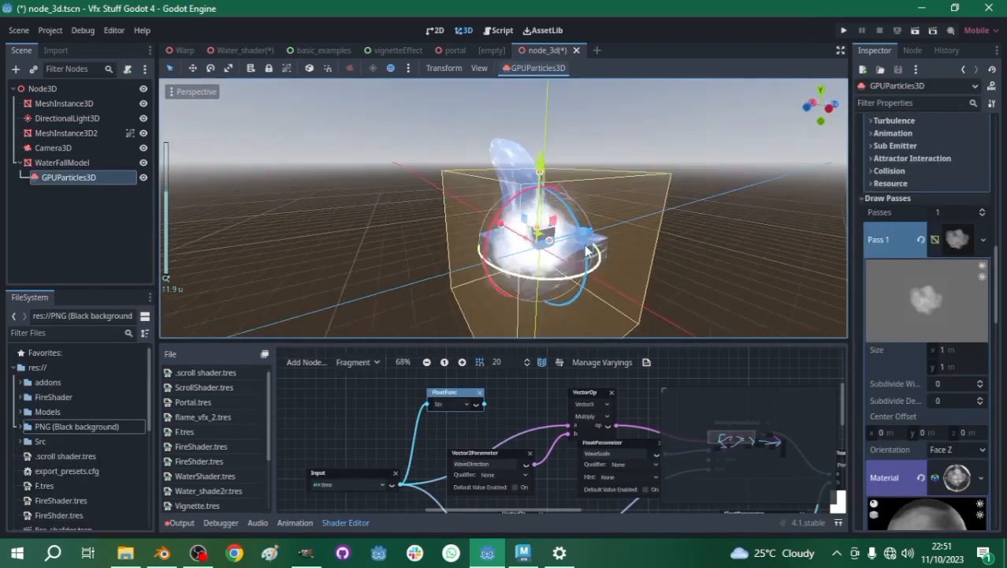
{"action": "middle_click_drag", "start_coordinate": [516, 256], "coordinate": [593, 270]}
{"action": "scroll", "coordinate": [574, 248], "scroll_direction": "up", "scroll_amount": 5}
{"action": "scroll", "coordinate": [574, 248], "scroll_direction": "down", "scroll_amount": 5}
{"action": "scroll", "coordinate": [563, 215], "scroll_direction": "up", "scroll_amount": 5}
{"action": "middle_click_drag", "start_coordinate": [563, 215], "coordinate": [518, 238]}
{"action": "scroll", "coordinate": [523, 241], "scroll_direction": "down", "scroll_amount": 3}
{"action": "middle_click_drag", "start_coordinate": [598, 256], "coordinate": [617, 238]}
{"action": "middle_click_drag", "start_coordinate": [491, 283], "coordinate": [537, 246]}
{"action": "scroll", "coordinate": [464, 285], "scroll_direction": "up", "scroll_amount": 5}
{"action": "scroll", "coordinate": [464, 285], "scroll_direction": "down", "scroll_amount": 5}
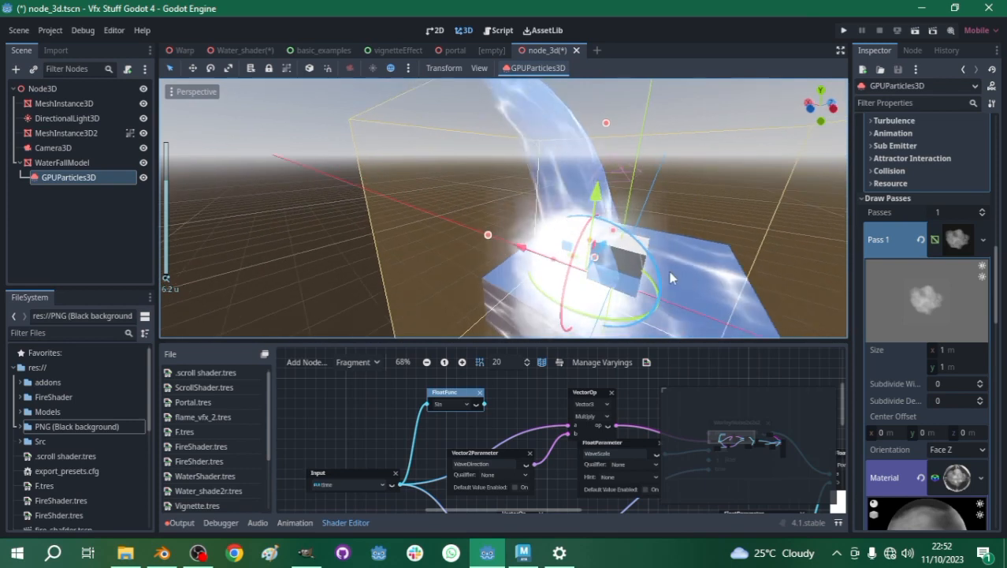
{"action": "scroll", "coordinate": [695, 253], "scroll_direction": "up", "scroll_amount": 3}
{"action": "scroll", "coordinate": [693, 254], "scroll_direction": "down", "scroll_amount": 5}
{"action": "middle_click_drag", "start_coordinate": [693, 254], "coordinate": [624, 249]}
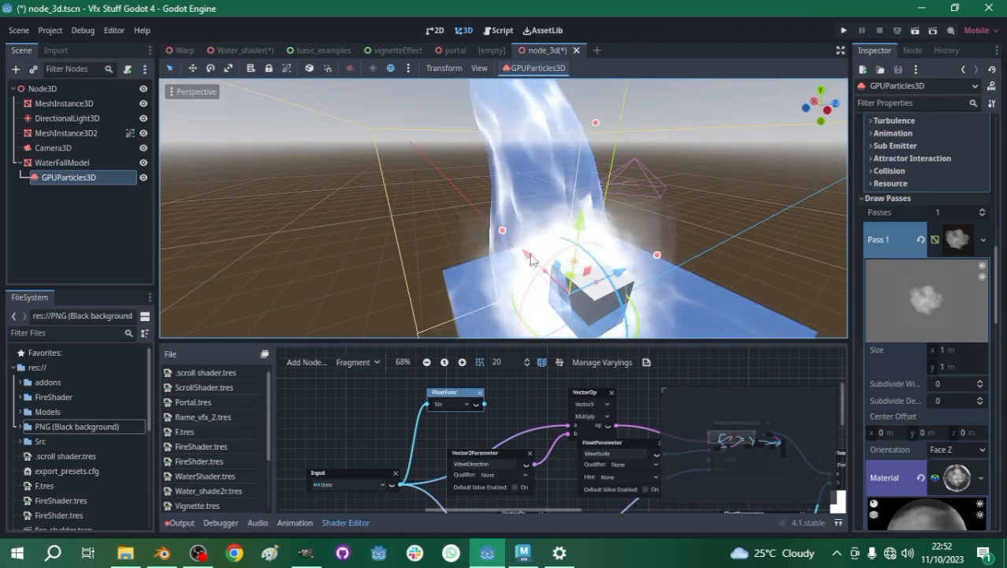
- Set the smoke particles' Scale Min in the process material to 5
{"action": "scroll", "coordinate": [907, 247], "scroll_direction": "up", "scroll_amount": 10}
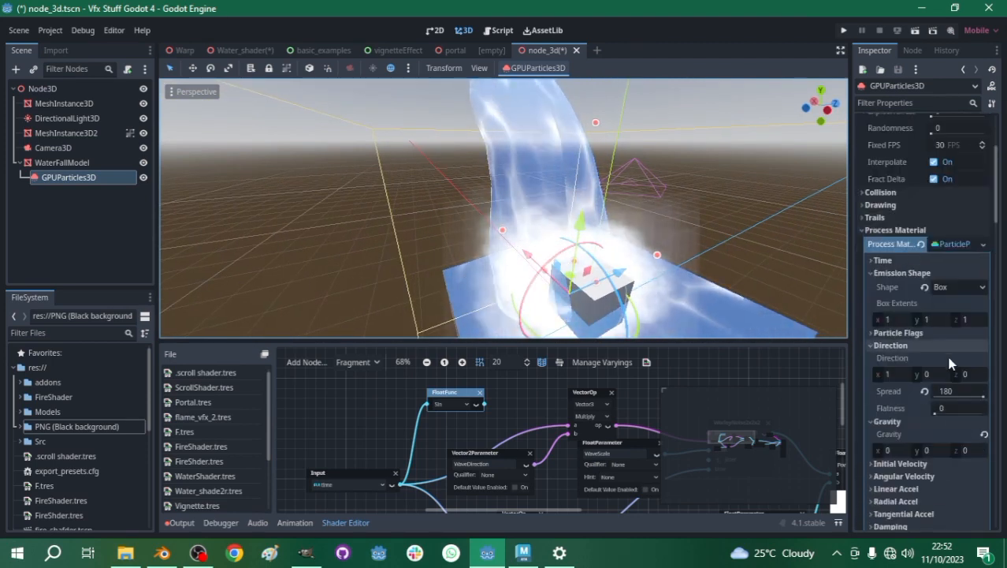
{"action": "scroll", "coordinate": [915, 386], "scroll_direction": "down", "scroll_amount": 8}
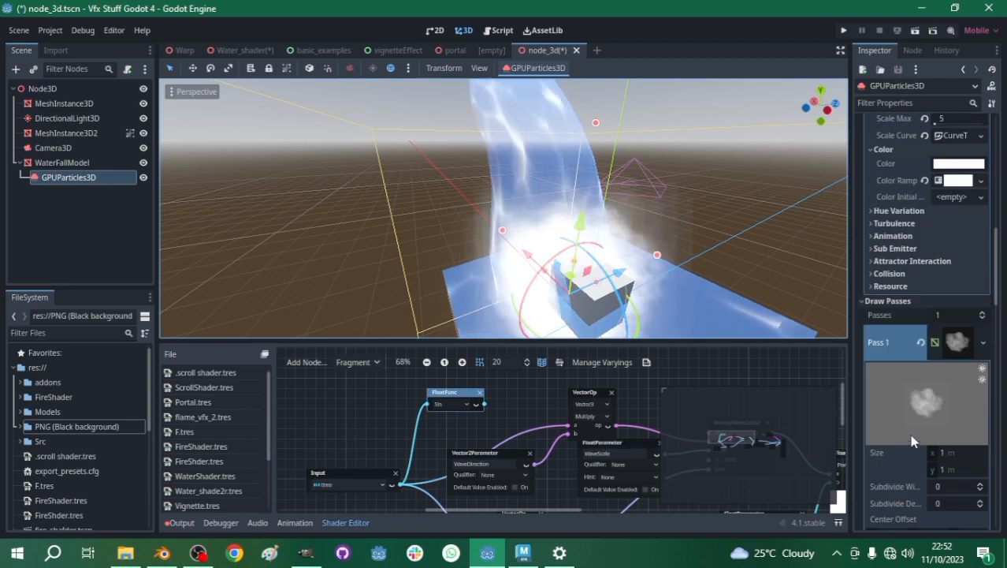
{"action": "scroll", "coordinate": [899, 355], "scroll_direction": "up", "scroll_amount": 3}
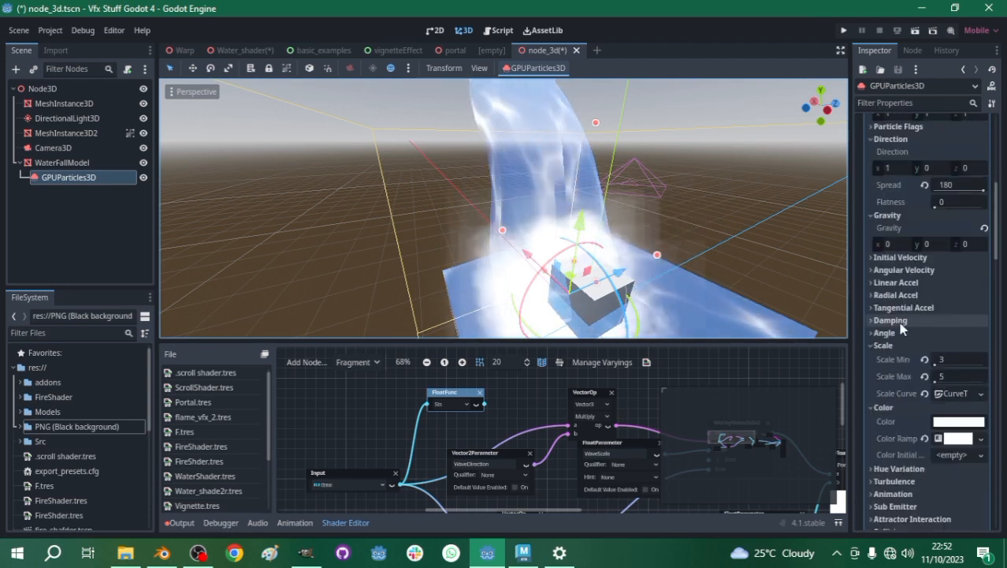
{"action": "left_click", "coordinate": [948, 360]}
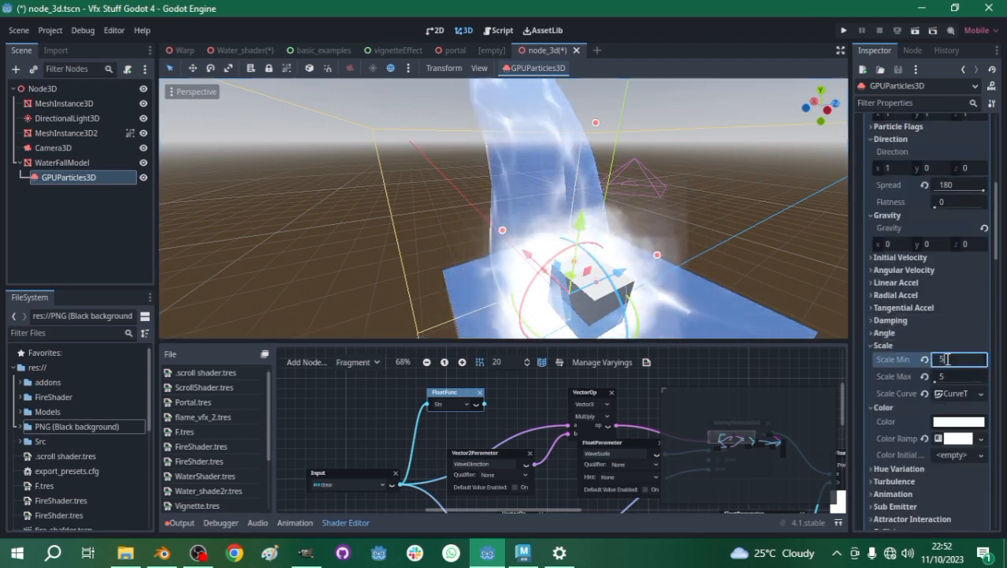
- Inspect the size and spread of the smoke around the waterfall's base, including from the front
{"action": "scroll", "coordinate": [574, 195], "scroll_direction": "down", "scroll_amount": 8}
{"action": "scroll", "coordinate": [574, 197], "scroll_direction": "up", "scroll_amount": 8}
{"action": "mouse_move", "coordinate": [597, 228]}
{"action": "middle_mouse_down"}
{"action": "mouse_move", "coordinate": [677, 235]}
{"action": "mouse_move", "coordinate": [591, 234]}
{"action": "mouse_move", "coordinate": [613, 234]}
{"action": "middle_mouse_up"}
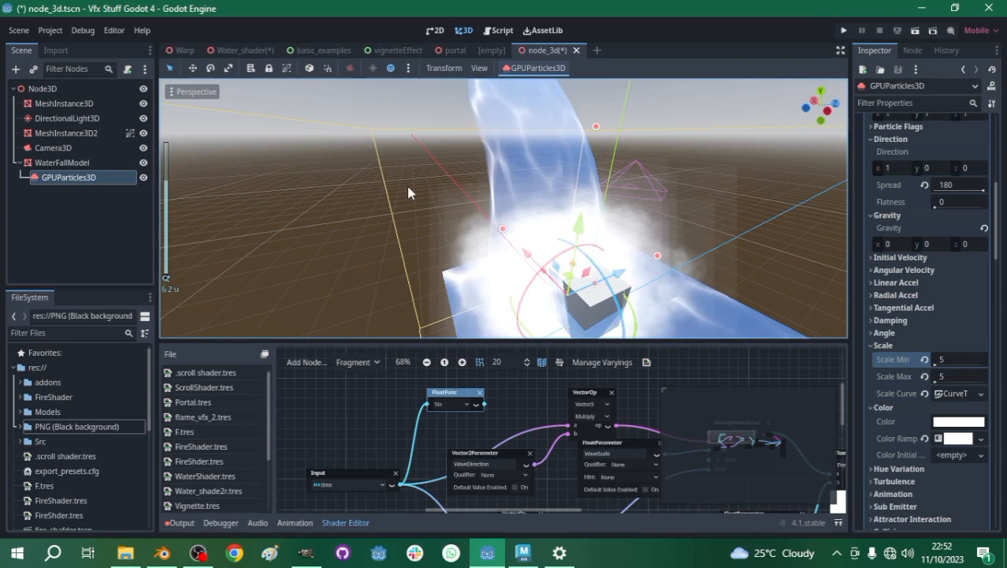
{"action": "middle_click_drag", "start_coordinate": [658, 254], "coordinate": [601, 233]}
{"action": "scroll", "coordinate": [652, 240], "scroll_direction": "down", "scroll_amount": 4}
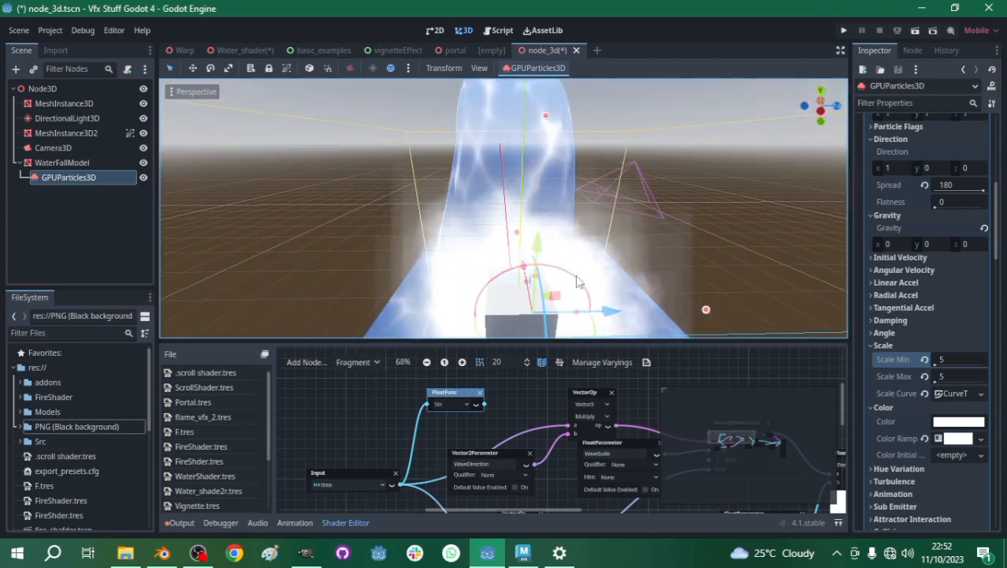
{"action": "scroll", "coordinate": [468, 219], "scroll_direction": "down", "scroll_amount": 8}
{"action": "scroll", "coordinate": [473, 218], "scroll_direction": "up", "scroll_amount": 8}
{"action": "middle_click_drag", "start_coordinate": [491, 218], "coordinate": [460, 216]}
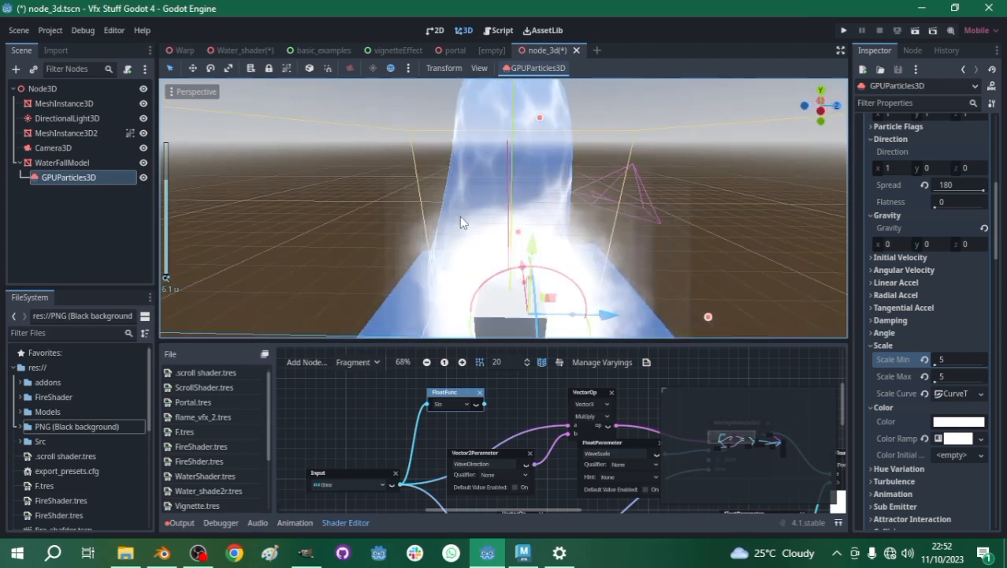
{"action": "scroll", "coordinate": [503, 223], "scroll_direction": "down", "scroll_amount": 8}
{"action": "scroll", "coordinate": [503, 223], "scroll_direction": "up", "scroll_amount": 8}
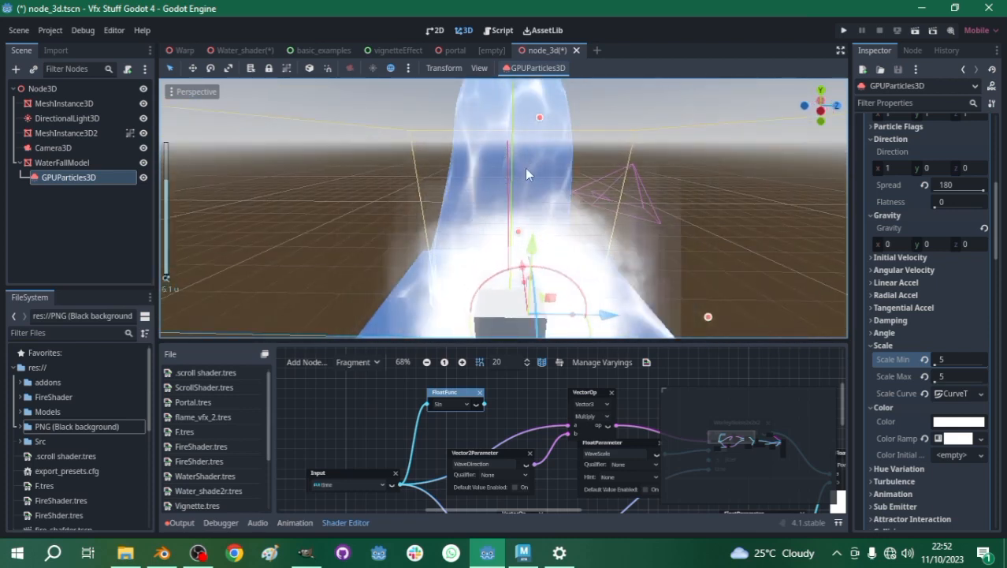
- Open the waterfall model's shader modes and return its blend mode to Mix
{"action": "left_click", "coordinate": [114, 163]}
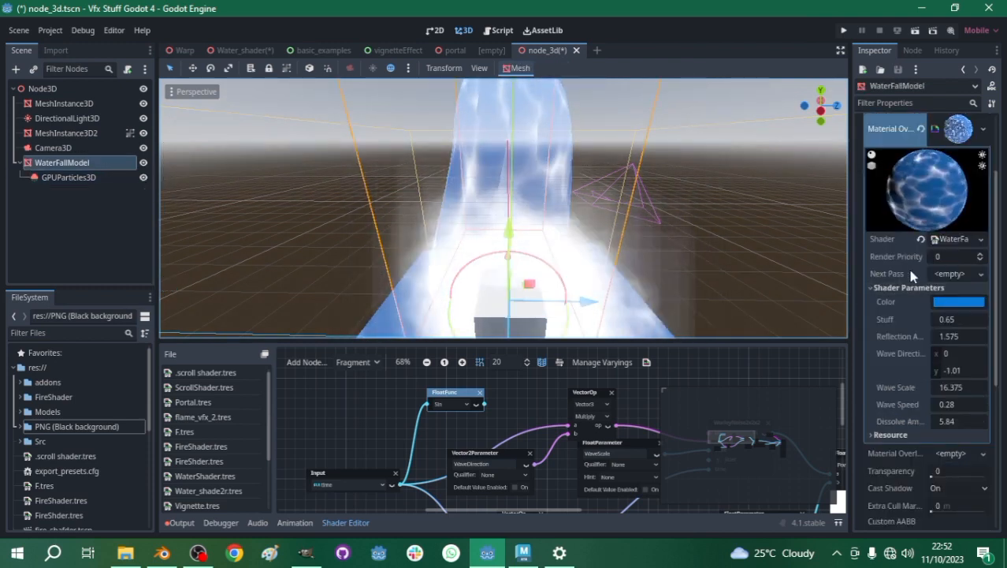
{"action": "left_click", "coordinate": [882, 288]}
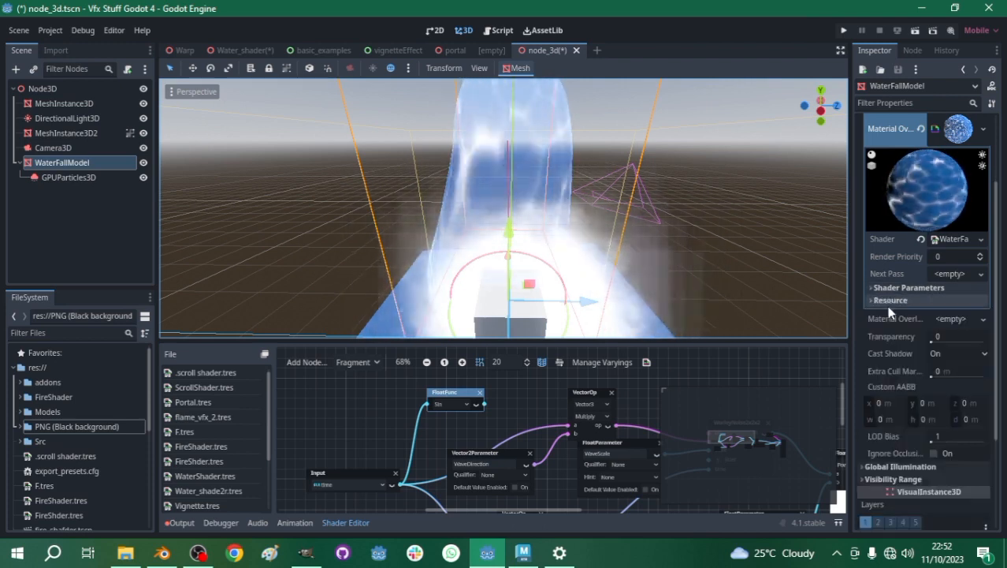
{"action": "left_click", "coordinate": [953, 239]}
{"action": "left_click", "coordinate": [949, 272]}
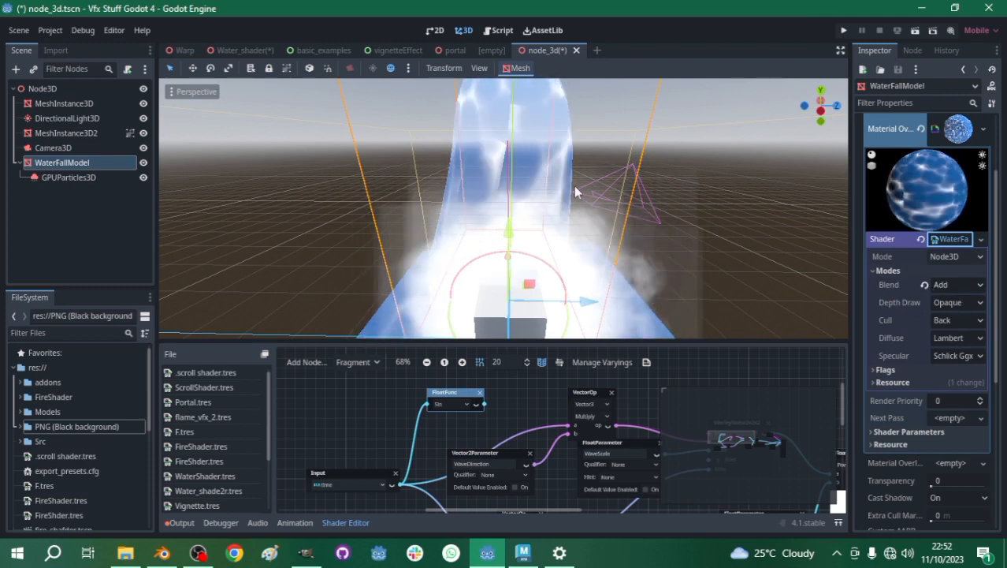
{"action": "key", "text": "ctrl+z"}
{"action": "scroll", "coordinate": [482, 184], "scroll_direction": "down", "scroll_amount": 3}
{"action": "middle_click_drag", "start_coordinate": [480, 185], "coordinate": [607, 194]}
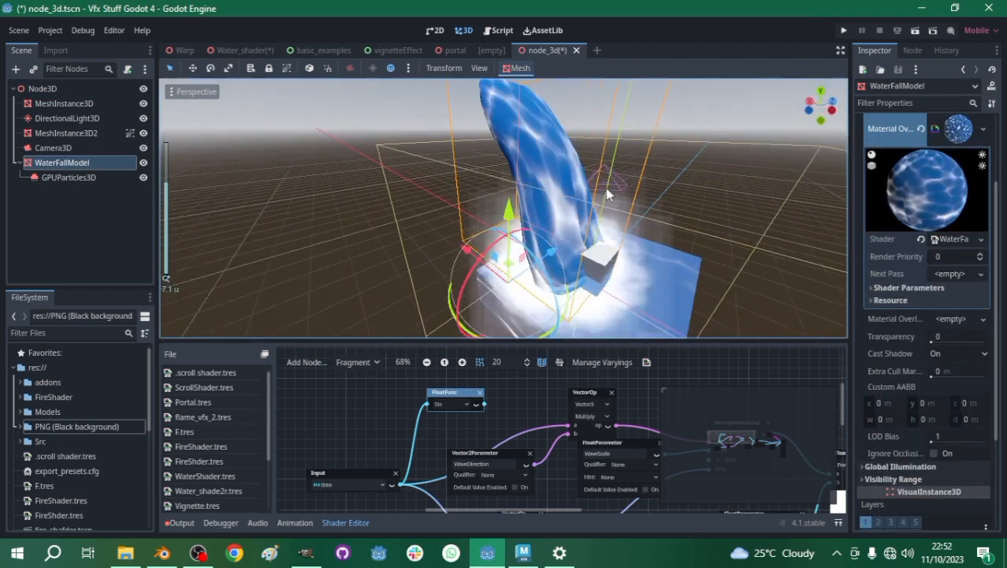
- Set the waterfall shader's blend mode to Add and check the water together with the smoke from the front
{"action": "left_click", "coordinate": [950, 238]}
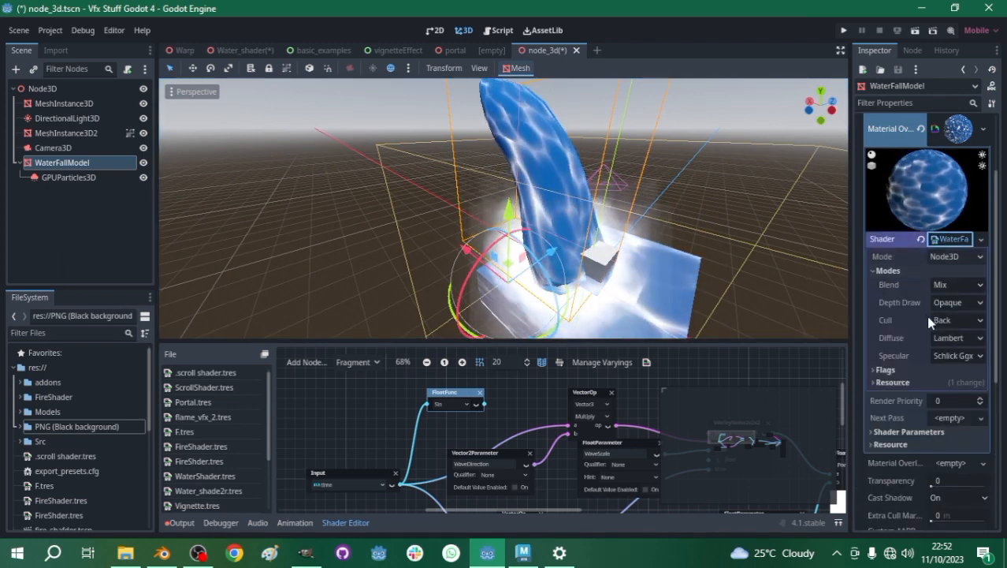
{"action": "left_click", "coordinate": [951, 285]}
{"action": "left_click", "coordinate": [950, 300]}
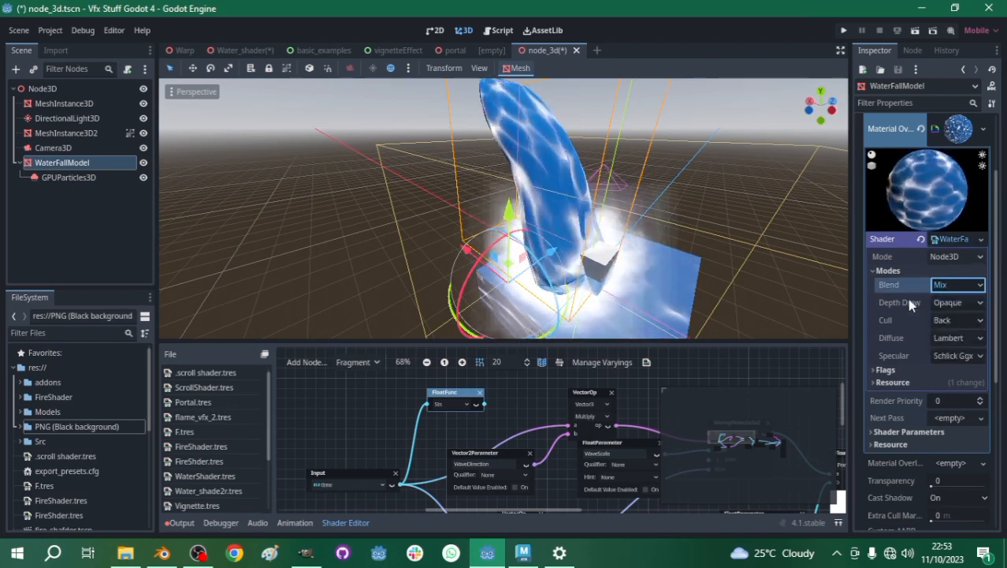
{"action": "scroll", "coordinate": [652, 244], "scroll_direction": "up", "scroll_amount": 5}
{"action": "middle_click_drag", "start_coordinate": [647, 227], "coordinate": [561, 209]}
{"action": "scroll", "coordinate": [550, 215], "scroll_direction": "down", "scroll_amount": 7}
{"action": "scroll", "coordinate": [526, 249], "scroll_direction": "down", "scroll_amount": 2}
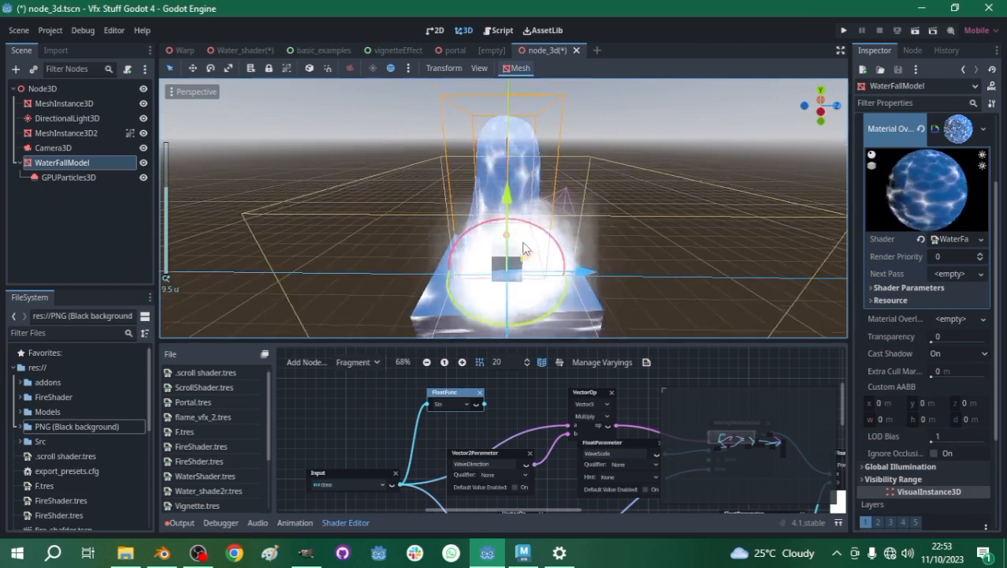
{"action": "scroll", "coordinate": [552, 250], "scroll_direction": "up", "scroll_amount": 5}
{"action": "scroll", "coordinate": [489, 255], "scroll_direction": "down", "scroll_amount": 3}
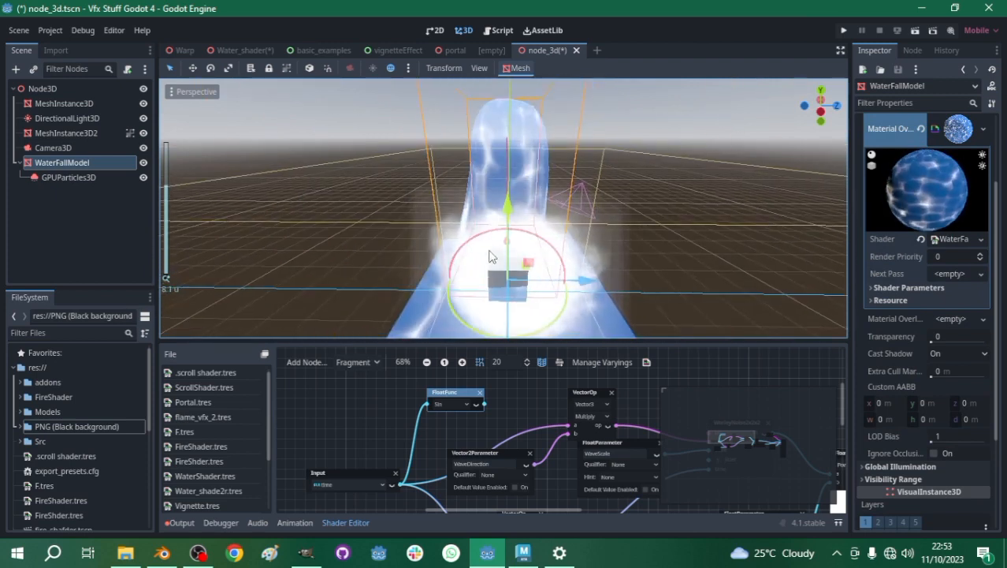